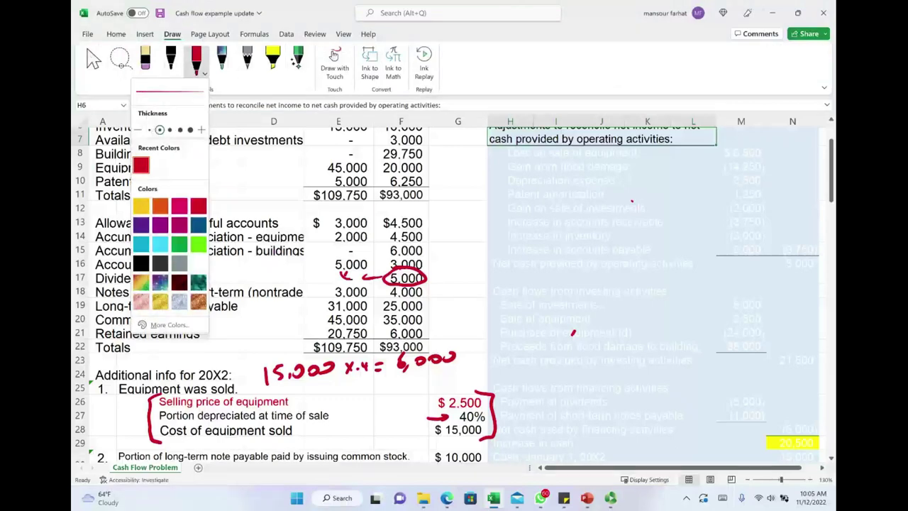
- Write 15,000 − 6,000 = 9,000 in red ink, double-underlining the 9,000 book value
{"action": "left_click", "coordinate": [335, 391]}
{"action": "mouse_move", "coordinate": [338, 385]}
{"action": "left_mouse_down"}
{"action": "mouse_move", "coordinate": [339, 398]}
{"action": "mouse_move", "coordinate": [387, 390]}
{"action": "left_mouse_up"}
{"action": "left_click_drag", "start_coordinate": [390, 380], "coordinate": [396, 387]}
{"action": "mouse_move", "coordinate": [329, 407]}
{"action": "left_mouse_down"}
{"action": "mouse_move", "coordinate": [367, 419]}
{"action": "mouse_move", "coordinate": [369, 410]}
{"action": "left_mouse_up"}
{"action": "left_click_drag", "start_coordinate": [380, 399], "coordinate": [392, 403]}
{"action": "mouse_move", "coordinate": [335, 428]}
{"action": "left_mouse_down"}
{"action": "mouse_move", "coordinate": [406, 408]}
{"action": "mouse_move", "coordinate": [358, 441]}
{"action": "mouse_move", "coordinate": [378, 426]}
{"action": "left_mouse_up"}
{"action": "left_click_drag", "start_coordinate": [389, 419], "coordinate": [398, 417]}
{"action": "left_click_drag", "start_coordinate": [372, 446], "coordinate": [414, 420]}
{"action": "left_click_drag", "start_coordinate": [379, 449], "coordinate": [414, 424]}
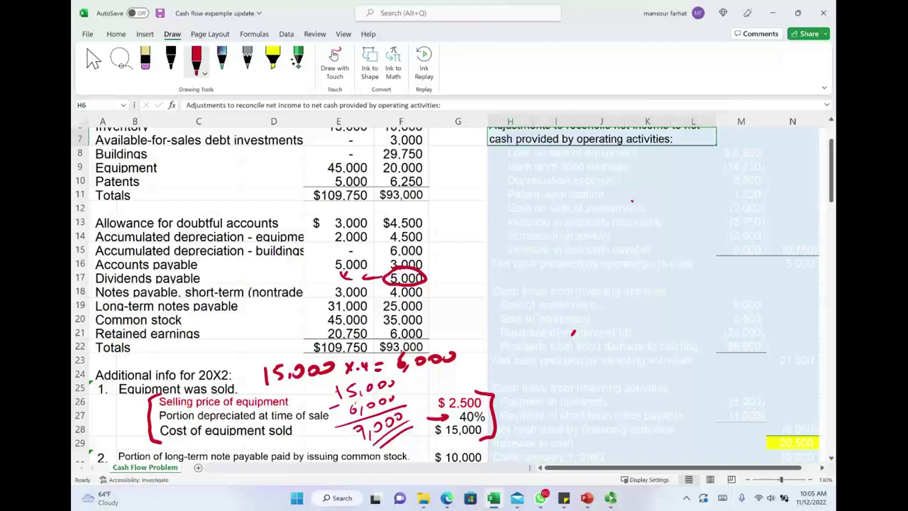
- Circle the $2,500 selling price and start a loss figure beside row 13
{"action": "mouse_move", "coordinate": [459, 395]}
{"action": "left_mouse_down"}
{"action": "mouse_move", "coordinate": [436, 408]}
{"action": "mouse_move", "coordinate": [468, 393]}
{"action": "left_mouse_up"}
{"action": "left_click_drag", "start_coordinate": [439, 215], "coordinate": [437, 229]}
{"action": "key", "text": "ctrl+z"}
{"action": "mouse_move", "coordinate": [430, 218]}
{"action": "left_mouse_down"}
{"action": "mouse_move", "coordinate": [438, 232]}
{"action": "mouse_move", "coordinate": [449, 228]}
{"action": "left_mouse_up"}
{"action": "left_click_drag", "start_coordinate": [458, 223], "coordinate": [471, 219]}
{"action": "key", "text": "ctrl+z"}
{"action": "key", "text": "ctrl+z"}
{"action": "key", "text": "ctrl+z"}
{"action": "key", "text": "ctrl+z"}
{"action": "key", "text": "ctrl+z"}
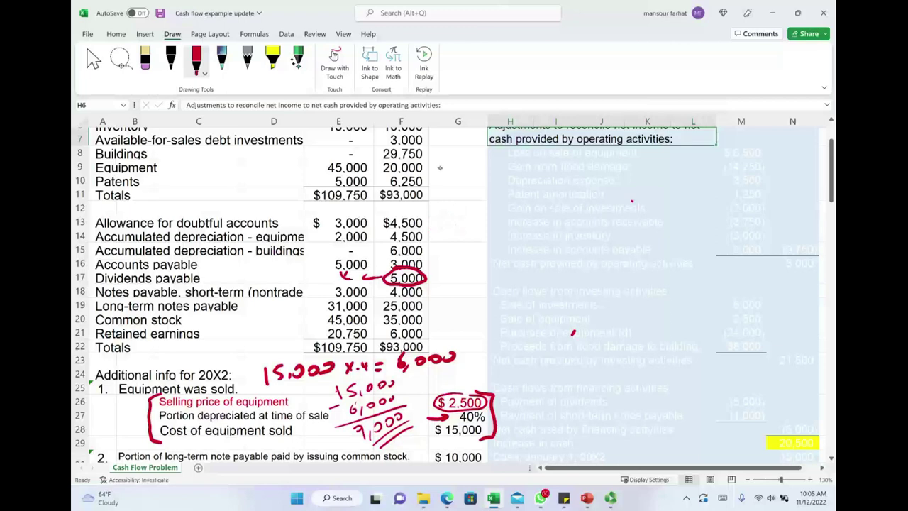
- Write the loss calculation beside row 13, ending in a double-underlined 6,500
{"action": "left_click_drag", "start_coordinate": [433, 214], "coordinate": [437, 234]}
{"action": "left_click_drag", "start_coordinate": [441, 226], "coordinate": [452, 233]}
{"action": "left_click_drag", "start_coordinate": [460, 217], "coordinate": [480, 219]}
{"action": "left_click_drag", "start_coordinate": [418, 246], "coordinate": [466, 247]}
{"action": "left_click_drag", "start_coordinate": [467, 242], "coordinate": [480, 240]}
{"action": "mouse_move", "coordinate": [433, 264]}
{"action": "left_mouse_down"}
{"action": "mouse_move", "coordinate": [486, 245]}
{"action": "mouse_move", "coordinate": [439, 276]}
{"action": "mouse_move", "coordinate": [447, 281]}
{"action": "left_mouse_up"}
{"action": "mouse_move", "coordinate": [462, 260]}
{"action": "left_mouse_down"}
{"action": "mouse_move", "coordinate": [453, 273]}
{"action": "mouse_move", "coordinate": [465, 271]}
{"action": "left_mouse_up"}
{"action": "left_click_drag", "start_coordinate": [468, 262], "coordinate": [474, 273]}
{"action": "left_click_drag", "start_coordinate": [444, 289], "coordinate": [470, 282]}
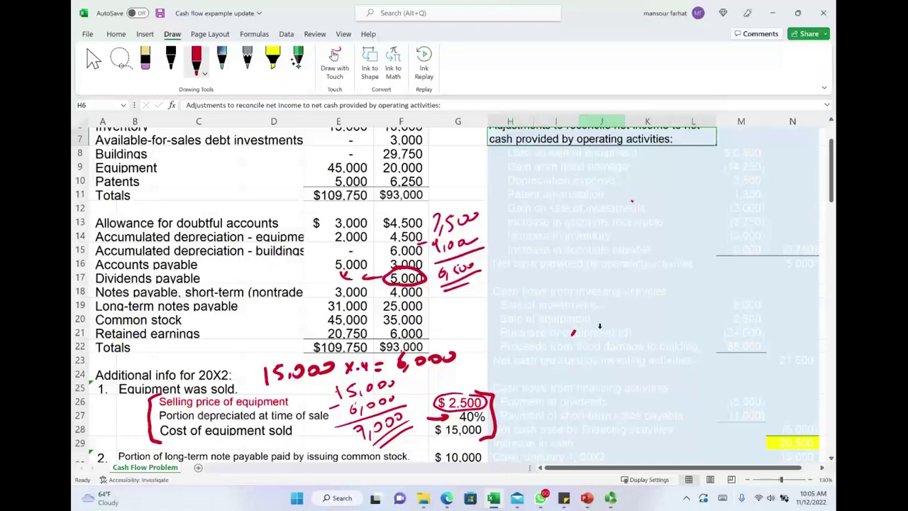
- Select the Loss on sale of equipment line across H8:M8
{"action": "scroll", "coordinate": [603, 249], "scroll_direction": "up", "scroll_amount": 1}
{"action": "left_click", "coordinate": [713, 191]}
{"action": "left_click_drag", "start_coordinate": [719, 193], "coordinate": [738, 191]}
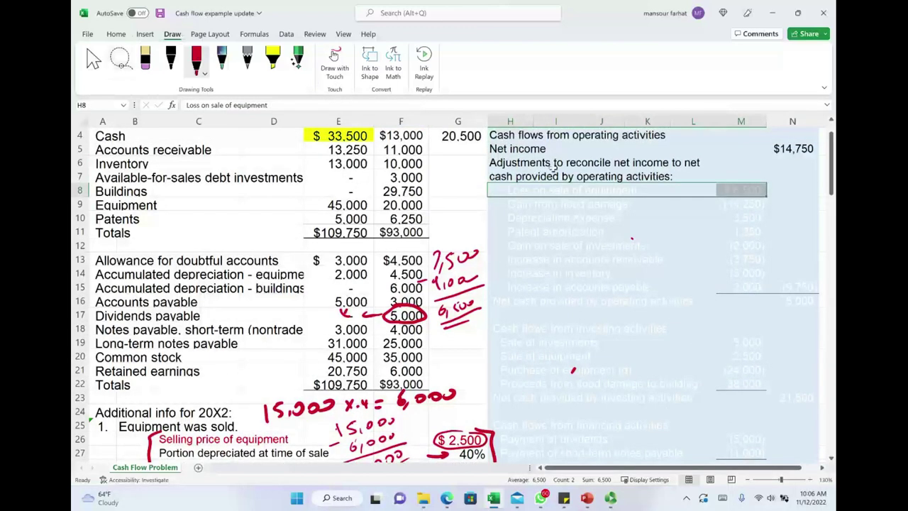
- Unhide the $6,500 Loss on sale of equipment line and draw a red X over item 1
{"action": "right_click", "coordinate": [577, 195]}
{"action": "key", "text": "Escape"}
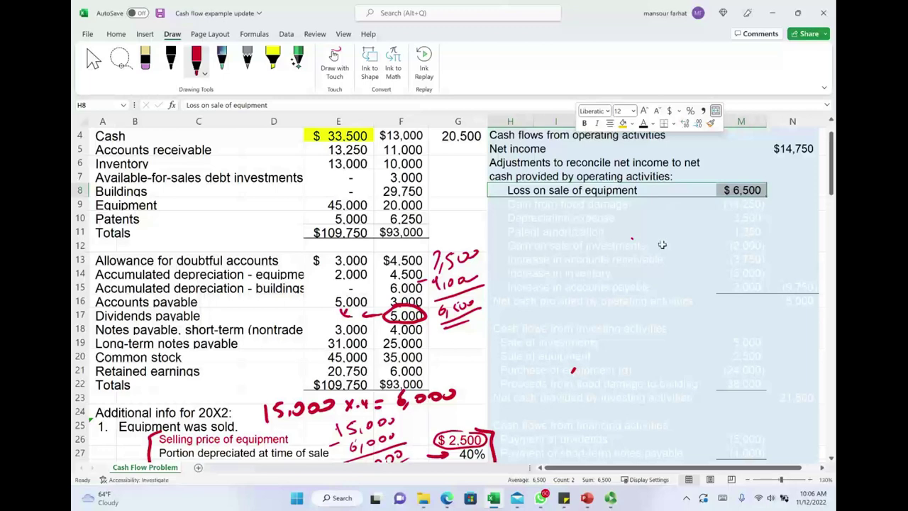
{"action": "scroll", "coordinate": [662, 245], "scroll_direction": "down", "scroll_amount": 1}
{"action": "mouse_move", "coordinate": [155, 384]}
{"action": "left_mouse_down"}
{"action": "mouse_move", "coordinate": [178, 441]}
{"action": "mouse_move", "coordinate": [158, 447]}
{"action": "left_mouse_up"}
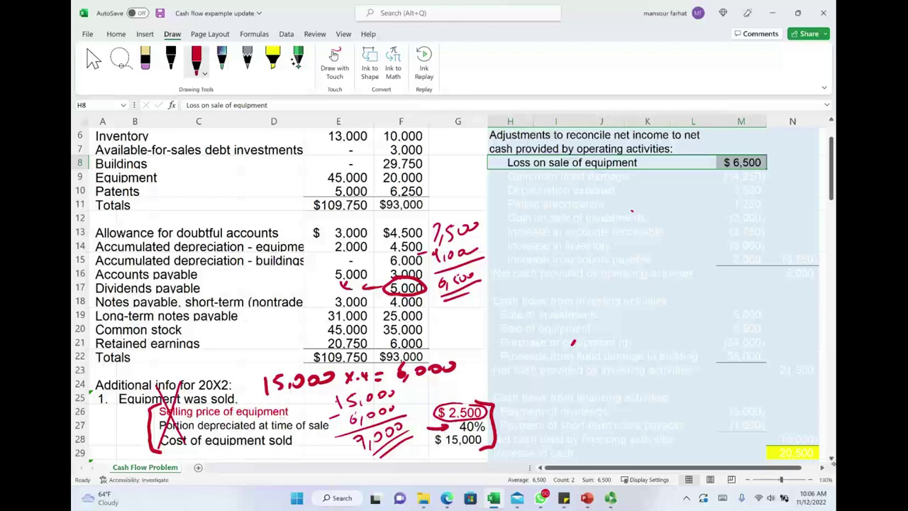
{"action": "scroll", "coordinate": [454, 295], "scroll_direction": "down", "scroll_amount": 1}
{"action": "scroll", "coordinate": [454, 296], "scroll_direction": "down", "scroll_amount": 3}
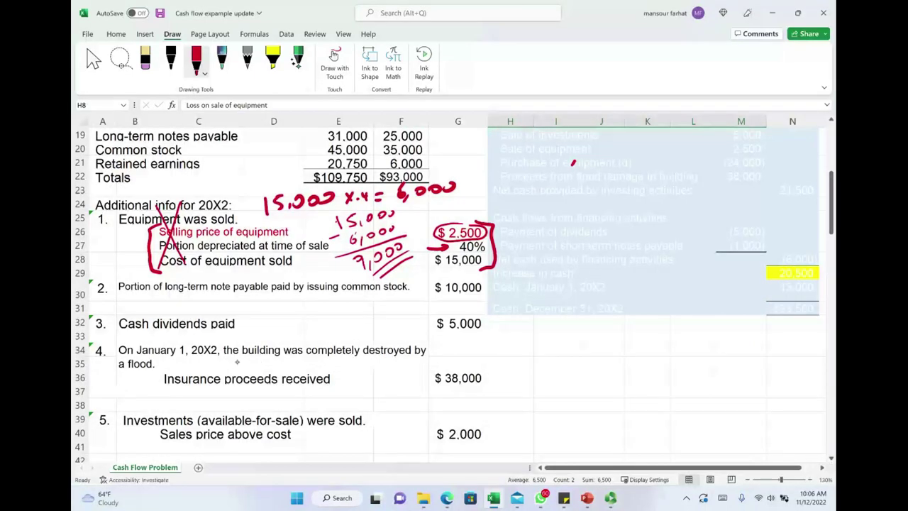
- Underline the destroyed building in item 4 and circle the $38,000 insurance proceeds
{"action": "left_click_drag", "start_coordinate": [243, 361], "coordinate": [430, 358]}
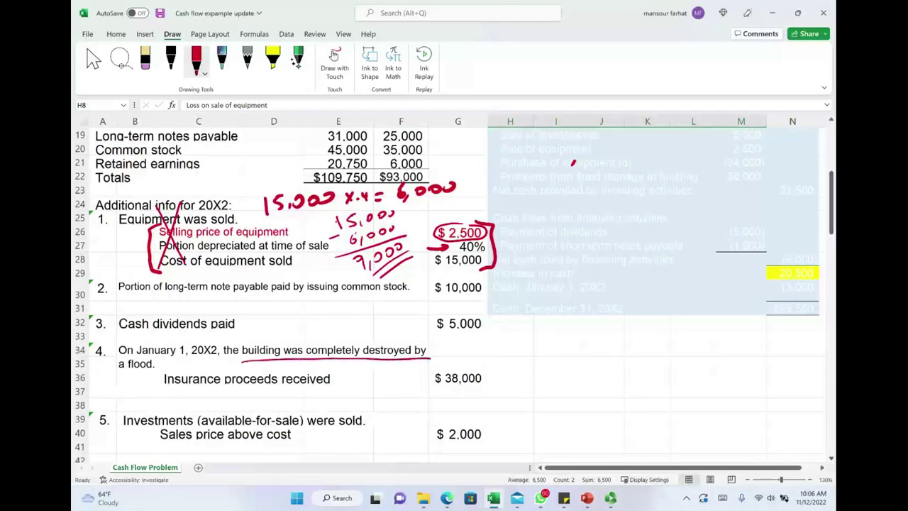
{"action": "mouse_move", "coordinate": [463, 368]}
{"action": "left_mouse_down"}
{"action": "mouse_move", "coordinate": [428, 377]}
{"action": "mouse_move", "coordinate": [480, 365]}
{"action": "left_mouse_up"}
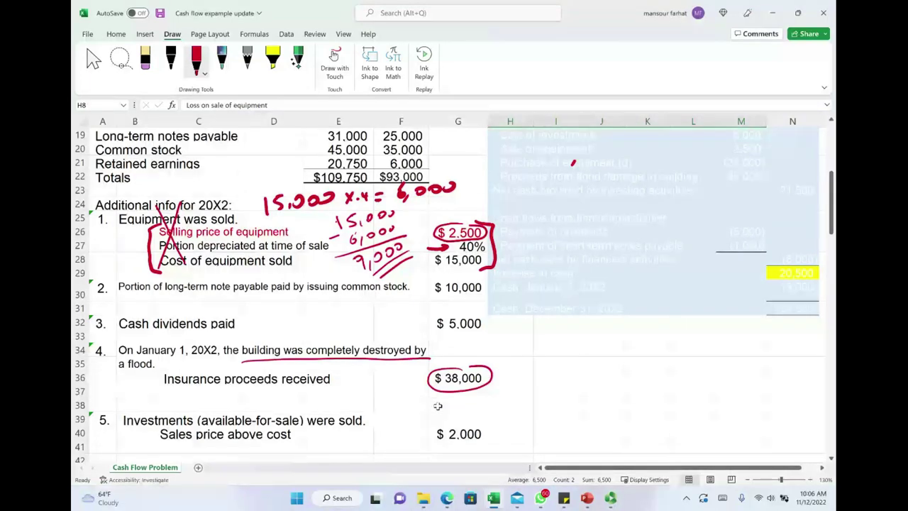
{"action": "scroll", "coordinate": [438, 408], "scroll_direction": "up", "scroll_amount": 4}
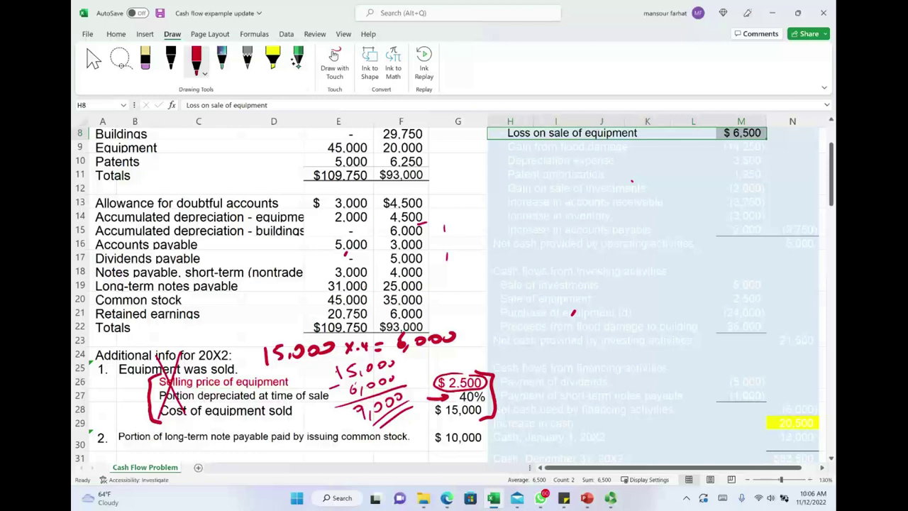
{"action": "scroll", "coordinate": [524, 360], "scroll_direction": "up", "scroll_amount": 2}
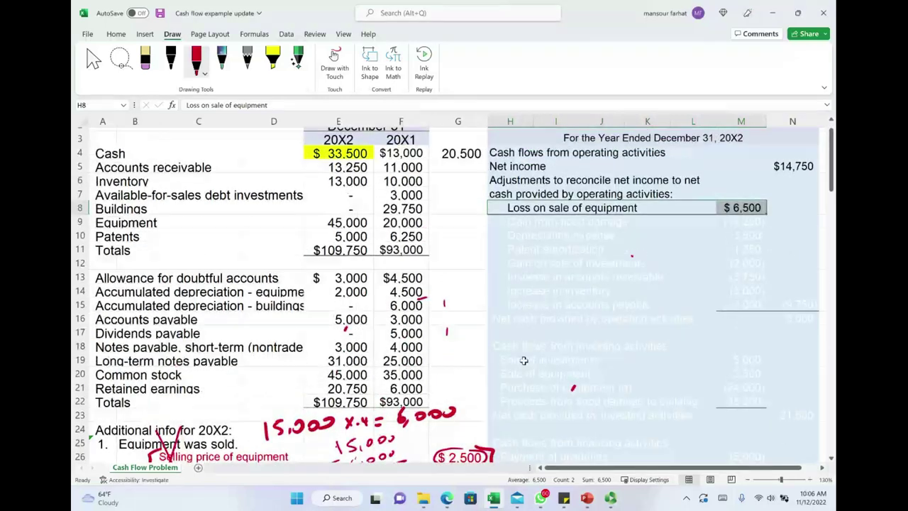
- Circle the 29,750 and 6,000 building balances and their empty 20X2 cells, then write 38,000
{"action": "mouse_move", "coordinate": [405, 200]}
{"action": "left_mouse_down"}
{"action": "mouse_move", "coordinate": [378, 211]}
{"action": "mouse_move", "coordinate": [423, 217]}
{"action": "mouse_move", "coordinate": [408, 198]}
{"action": "mouse_move", "coordinate": [399, 201]}
{"action": "left_mouse_up"}
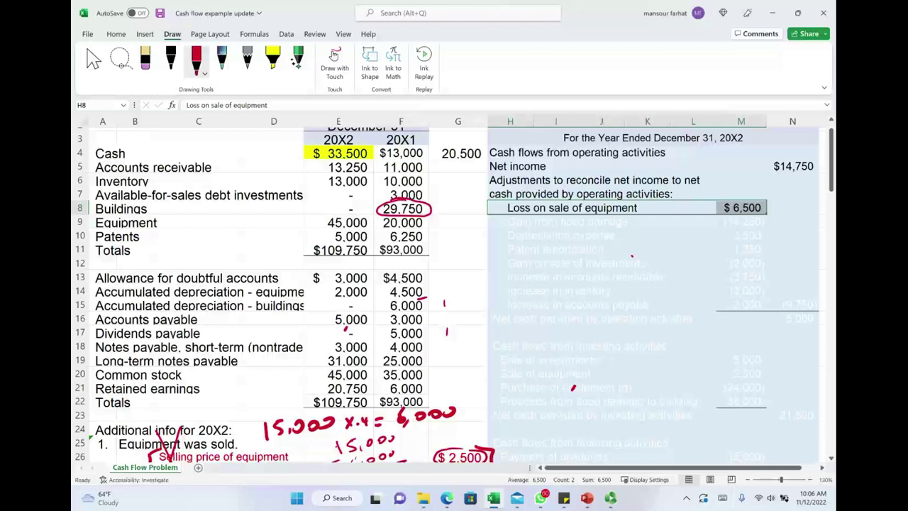
{"action": "key", "text": "ctrl+z"}
{"action": "mouse_move", "coordinate": [408, 298]}
{"action": "left_mouse_down"}
{"action": "mouse_move", "coordinate": [385, 300]}
{"action": "mouse_move", "coordinate": [427, 308]}
{"action": "mouse_move", "coordinate": [410, 298]}
{"action": "left_mouse_up"}
{"action": "left_click_drag", "start_coordinate": [350, 208], "coordinate": [351, 201]}
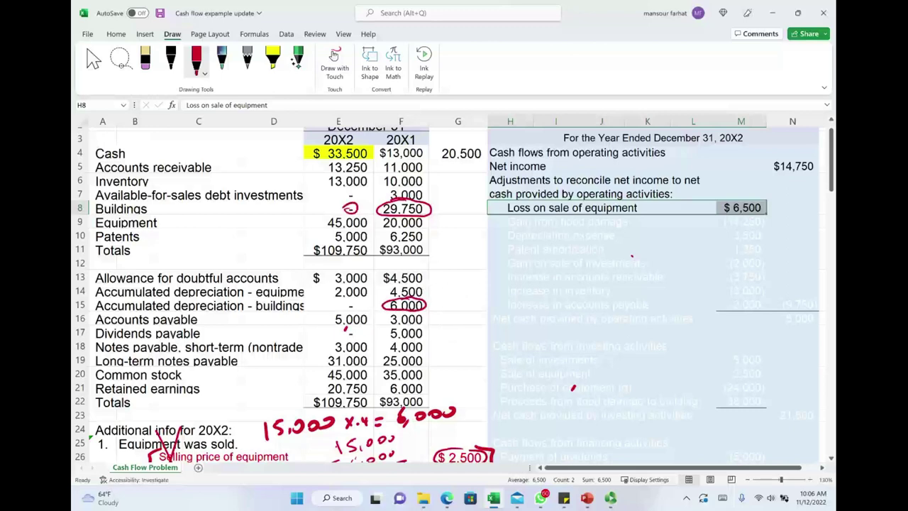
{"action": "left_click_drag", "start_coordinate": [349, 303], "coordinate": [350, 300]}
{"action": "scroll", "coordinate": [557, 364], "scroll_direction": "down", "scroll_amount": 5}
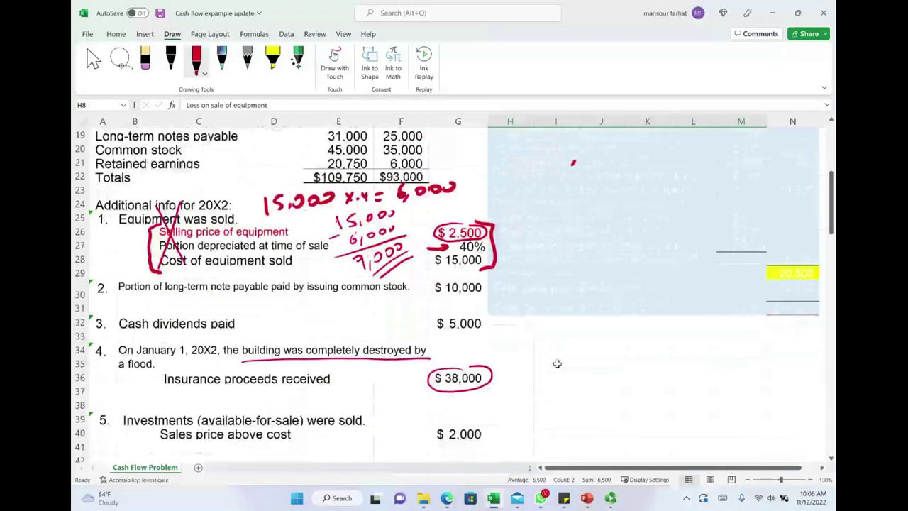
{"action": "mouse_move", "coordinate": [613, 339]}
{"action": "left_mouse_down"}
{"action": "mouse_move", "coordinate": [621, 348]}
{"action": "mouse_move", "coordinate": [639, 341]}
{"action": "mouse_move", "coordinate": [647, 353]}
{"action": "mouse_move", "coordinate": [700, 342]}
{"action": "left_mouse_up"}
- Write 29,750 − 6,000 = 23,750 in red ink, double-underlined and labelled Basis
{"action": "scroll", "coordinate": [631, 258], "scroll_direction": "up", "scroll_amount": 5}
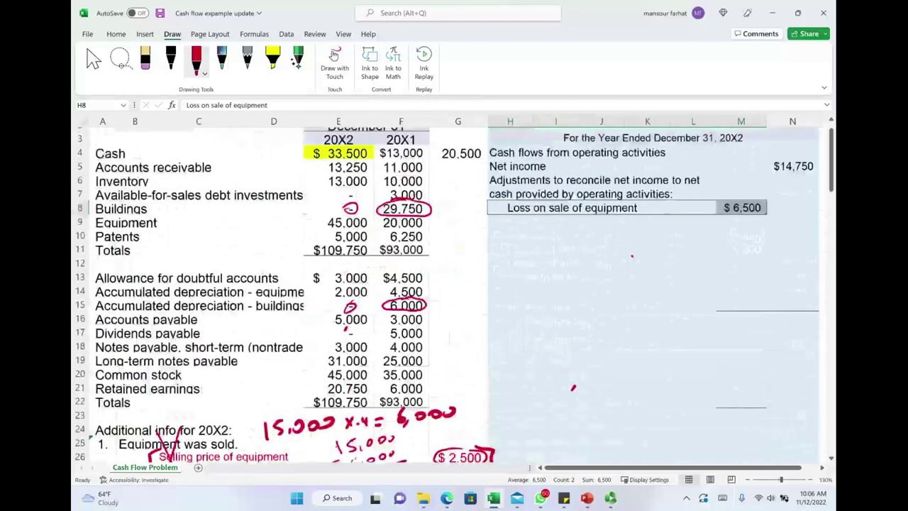
{"action": "mouse_move", "coordinate": [435, 243]}
{"action": "left_mouse_down"}
{"action": "mouse_move", "coordinate": [460, 252]}
{"action": "mouse_move", "coordinate": [490, 242]}
{"action": "left_mouse_up"}
{"action": "mouse_move", "coordinate": [424, 270]}
{"action": "left_mouse_down"}
{"action": "mouse_move", "coordinate": [460, 278]}
{"action": "mouse_move", "coordinate": [486, 262]}
{"action": "left_mouse_up"}
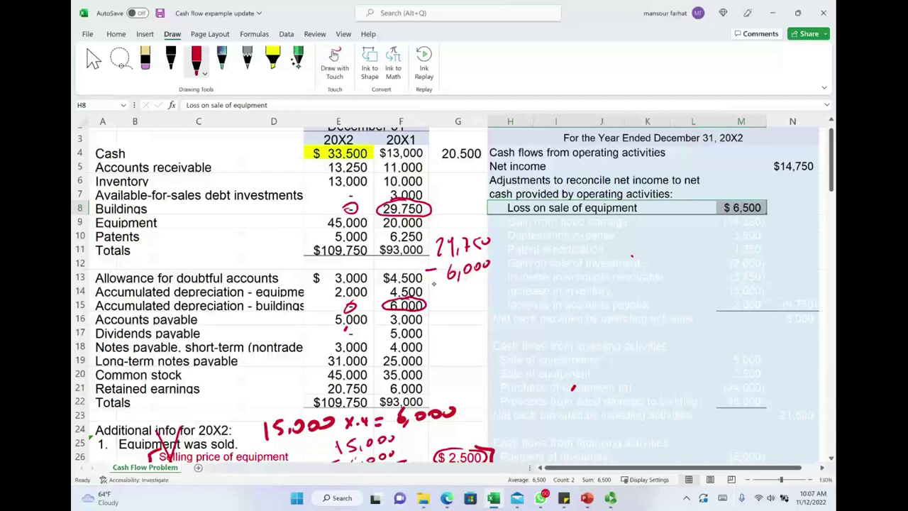
{"action": "left_click_drag", "start_coordinate": [427, 289], "coordinate": [508, 278]}
{"action": "left_click_drag", "start_coordinate": [437, 293], "coordinate": [452, 305]}
{"action": "left_click_drag", "start_coordinate": [458, 299], "coordinate": [487, 286]}
{"action": "left_click_drag", "start_coordinate": [445, 312], "coordinate": [499, 307]}
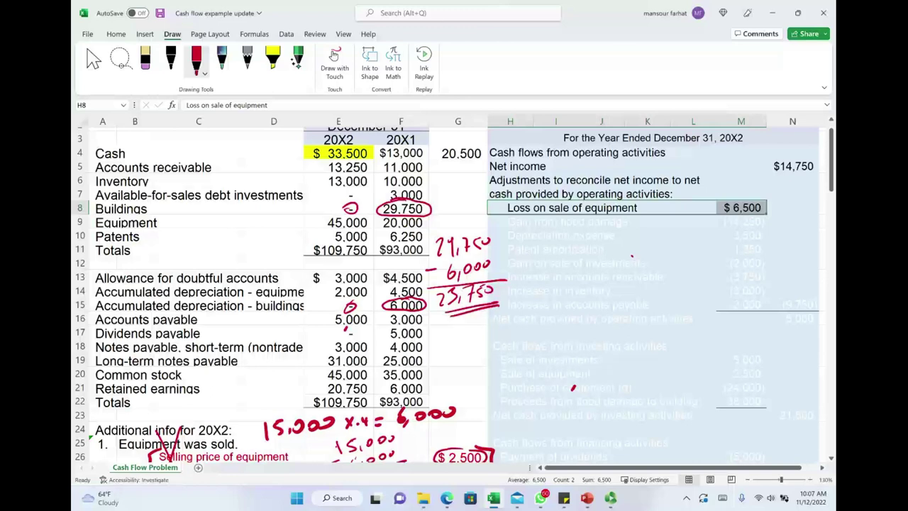
{"action": "mouse_move", "coordinate": [146, 207]}
{"action": "left_mouse_down"}
{"action": "mouse_move", "coordinate": [209, 216]}
{"action": "mouse_move", "coordinate": [265, 262]}
{"action": "mouse_move", "coordinate": [291, 303]}
{"action": "left_mouse_up"}
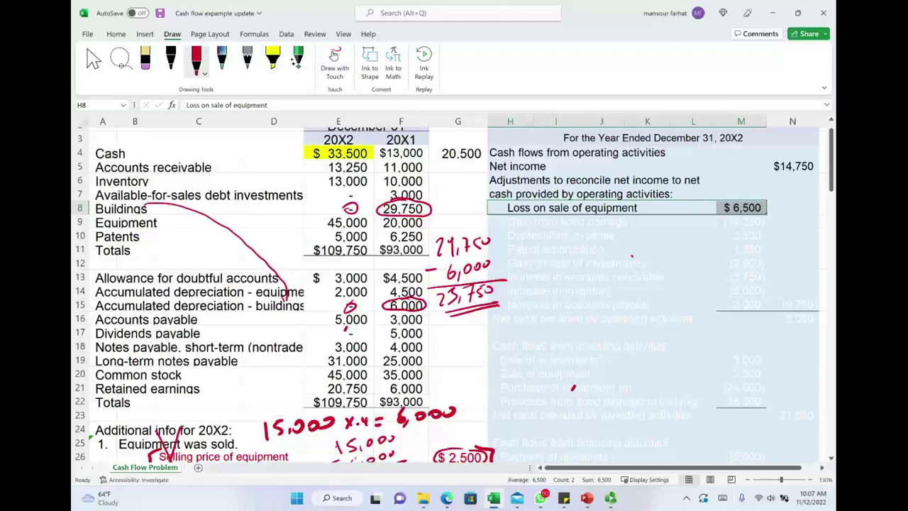
{"action": "key", "text": "ctrl+z"}
{"action": "key", "text": "ctrl+z"}
{"action": "key", "text": "ctrl+z"}
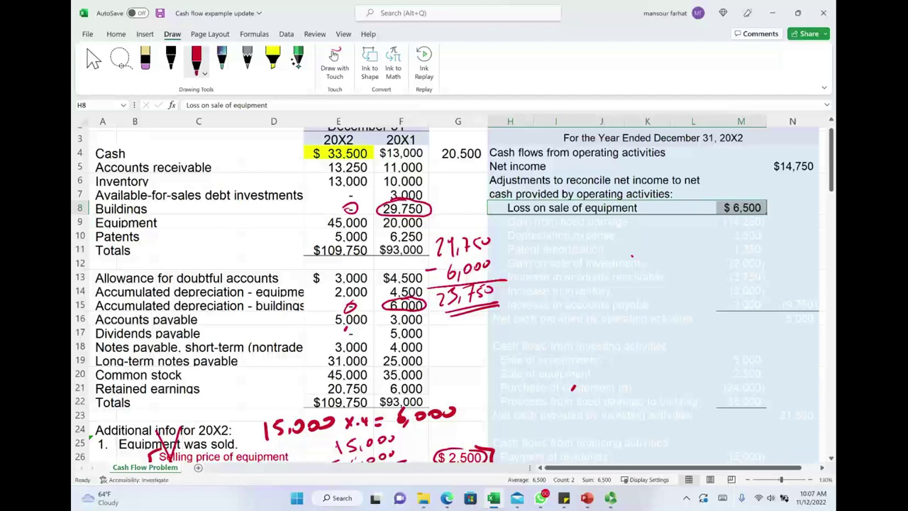
{"action": "mouse_move", "coordinate": [455, 313]}
{"action": "left_mouse_down"}
{"action": "mouse_move", "coordinate": [461, 328]}
{"action": "mouse_move", "coordinate": [445, 352]}
{"action": "mouse_move", "coordinate": [474, 341]}
{"action": "left_mouse_up"}
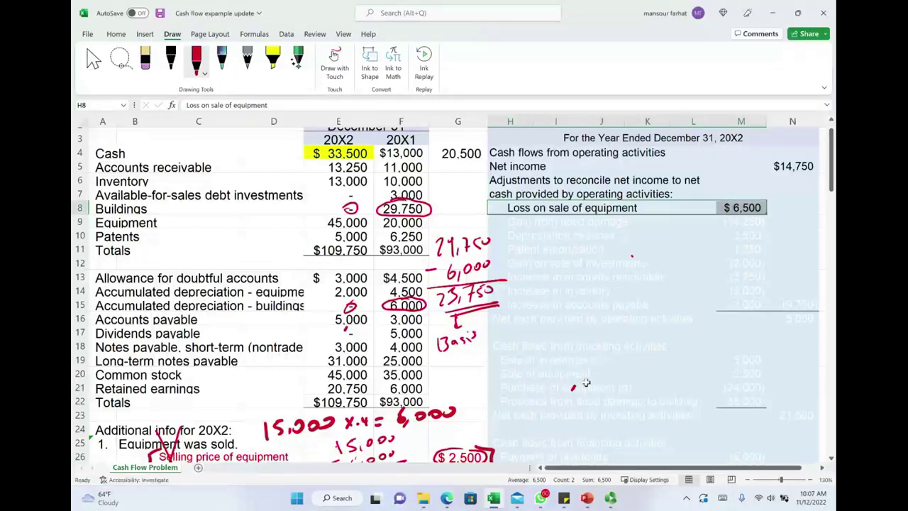
- Write 38,000 − 23,750 under the insurance proceeds and underline it
{"action": "scroll", "coordinate": [587, 382], "scroll_direction": "down", "scroll_amount": 4}
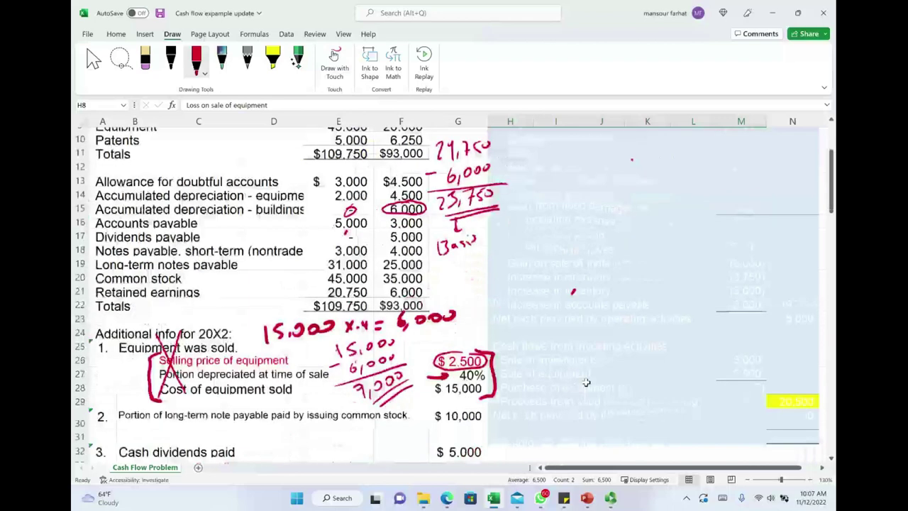
{"action": "mouse_move", "coordinate": [614, 440]}
{"action": "left_mouse_down"}
{"action": "mouse_move", "coordinate": [617, 452]}
{"action": "mouse_move", "coordinate": [638, 452]}
{"action": "mouse_move", "coordinate": [633, 441]}
{"action": "mouse_move", "coordinate": [660, 445]}
{"action": "left_mouse_up"}
{"action": "key", "text": "ctrl+z"}
{"action": "mouse_move", "coordinate": [670, 434]}
{"action": "left_mouse_down"}
{"action": "mouse_move", "coordinate": [663, 444]}
{"action": "mouse_move", "coordinate": [681, 435]}
{"action": "left_mouse_up"}
{"action": "left_click_drag", "start_coordinate": [608, 449], "coordinate": [694, 441]}
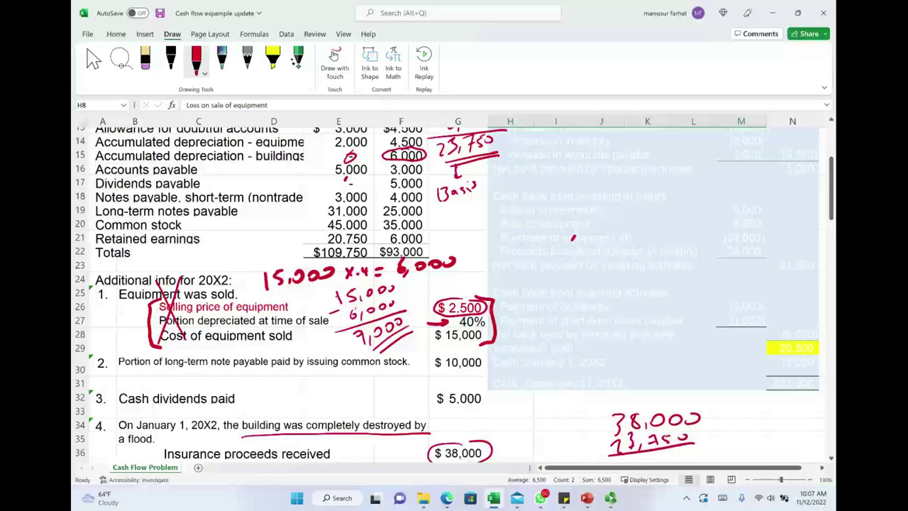
- Write the 14,250 flood gain below the line and underline it
{"action": "scroll", "coordinate": [741, 440], "scroll_direction": "down", "scroll_amount": 2}
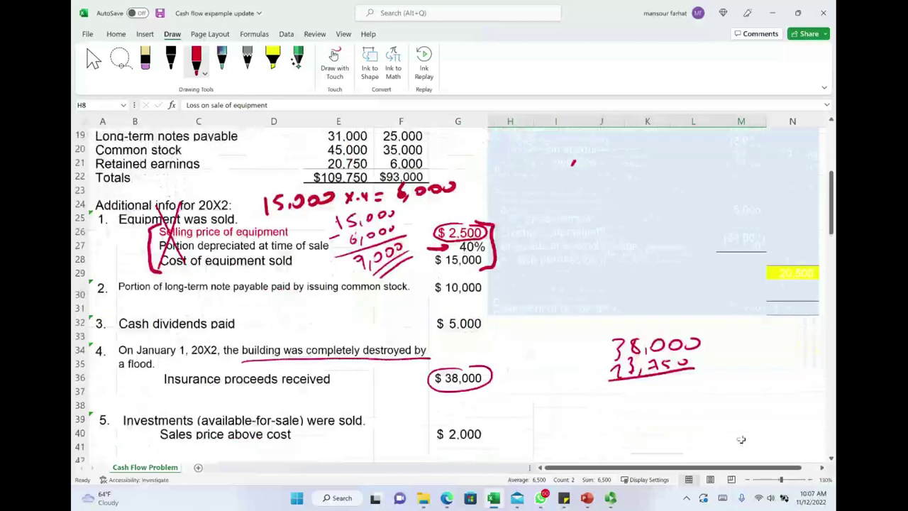
{"action": "mouse_move", "coordinate": [614, 388]}
{"action": "left_mouse_down"}
{"action": "mouse_move", "coordinate": [613, 405]}
{"action": "mouse_move", "coordinate": [632, 401]}
{"action": "left_mouse_up"}
{"action": "left_click_drag", "start_coordinate": [638, 394], "coordinate": [636, 402]}
{"action": "left_click_drag", "start_coordinate": [643, 385], "coordinate": [645, 399]}
{"action": "left_click_drag", "start_coordinate": [662, 384], "coordinate": [659, 396]}
{"action": "left_click_drag", "start_coordinate": [659, 383], "coordinate": [673, 384]}
{"action": "left_click_drag", "start_coordinate": [618, 425], "coordinate": [690, 406]}
- Select the Gain from flood damage line across H9:M9
{"action": "left_click_drag", "start_coordinate": [96, 344], "coordinate": [103, 353]}
{"action": "left_click", "coordinate": [741, 433]}
{"action": "left_click_drag", "start_coordinate": [711, 372], "coordinate": [704, 392]}
{"action": "mouse_move", "coordinate": [720, 382]}
{"action": "left_mouse_down"}
{"action": "mouse_move", "coordinate": [724, 391]}
{"action": "mouse_move", "coordinate": [738, 386]}
{"action": "left_mouse_up"}
{"action": "scroll", "coordinate": [764, 390], "scroll_direction": "up", "scroll_amount": 3}
{"action": "scroll", "coordinate": [764, 390], "scroll_direction": "up", "scroll_amount": 2}
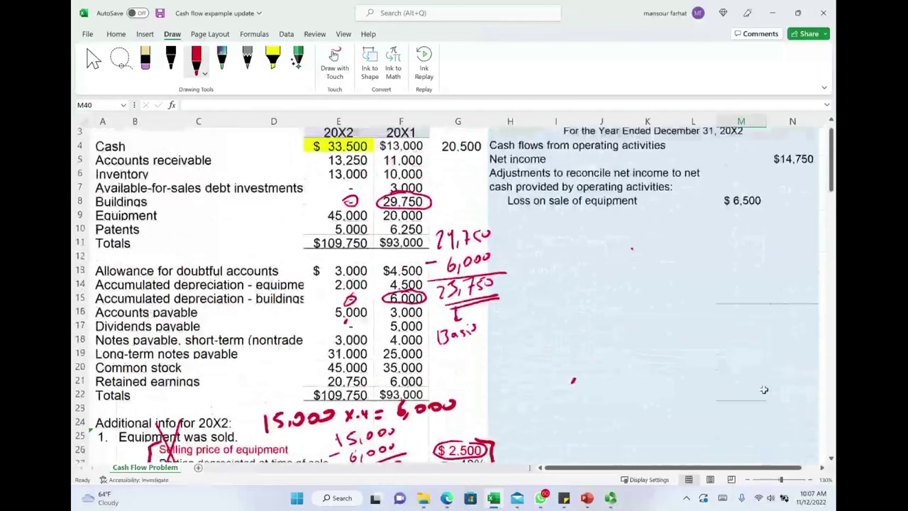
{"action": "left_click_drag", "start_coordinate": [537, 222], "coordinate": [755, 226]}
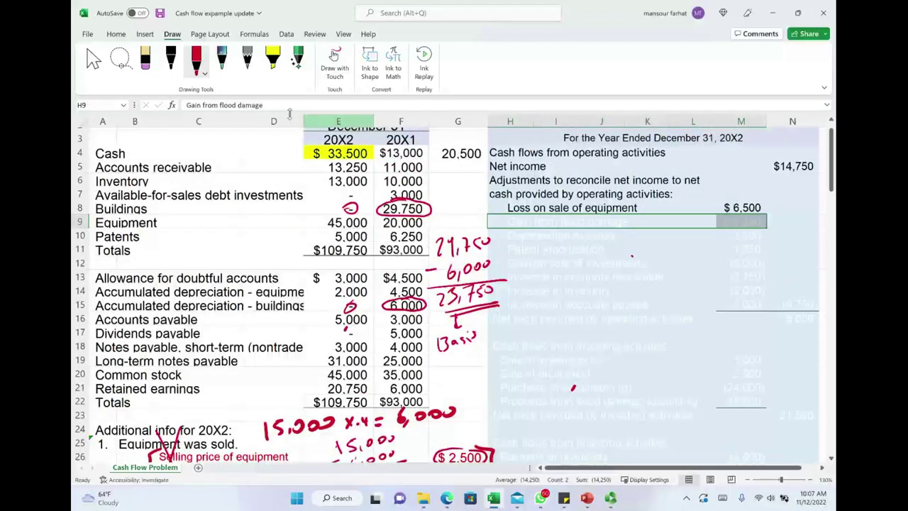
- Unhide the (14,250) Gain from flood damage line and undo the building ink notes
{"action": "right_click", "coordinate": [646, 226]}
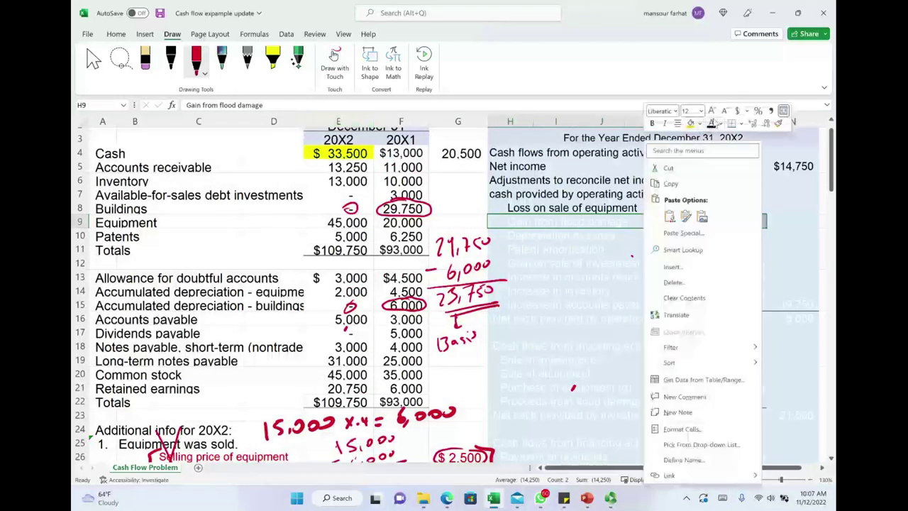
{"action": "key", "text": "Escape"}
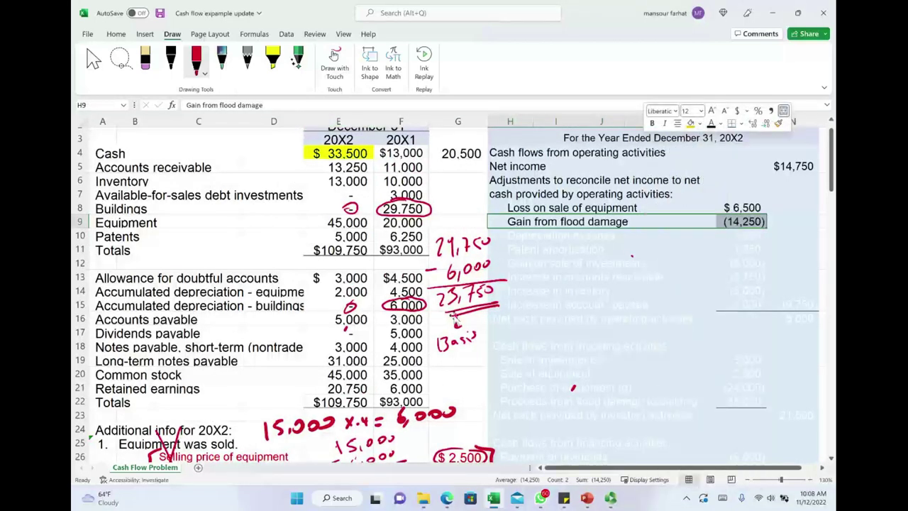
{"action": "key", "text": "ctrl+z"}
{"action": "key", "text": "ctrl+z"}
{"action": "key", "text": "ctrl+z"}
{"action": "key", "text": "ctrl+z"}
{"action": "key", "text": "ctrl+z"}
{"action": "key", "text": "ctrl+z"}
{"action": "key", "text": "ctrl+z"}
{"action": "key", "text": "ctrl+z"}
{"action": "key", "text": "ctrl+z"}
{"action": "key", "text": "ctrl+z"}
{"action": "key", "text": "ctrl+z"}
{"action": "key", "text": "ctrl+z"}
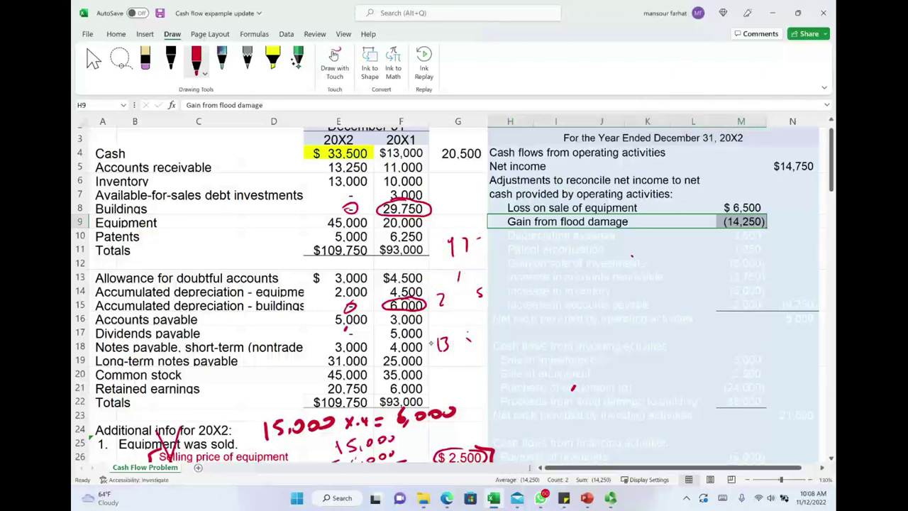
{"action": "key", "text": "ctrl+z"}
{"action": "key", "text": "ctrl+z"}
{"action": "key", "text": "ctrl+z"}
{"action": "key", "text": "ctrl+z"}
{"action": "key", "text": "ctrl+z"}
{"action": "key", "text": "ctrl+z"}
{"action": "key", "text": "ctrl+z"}
{"action": "key", "text": "ctrl+z"}
{"action": "key", "text": "ctrl+z"}
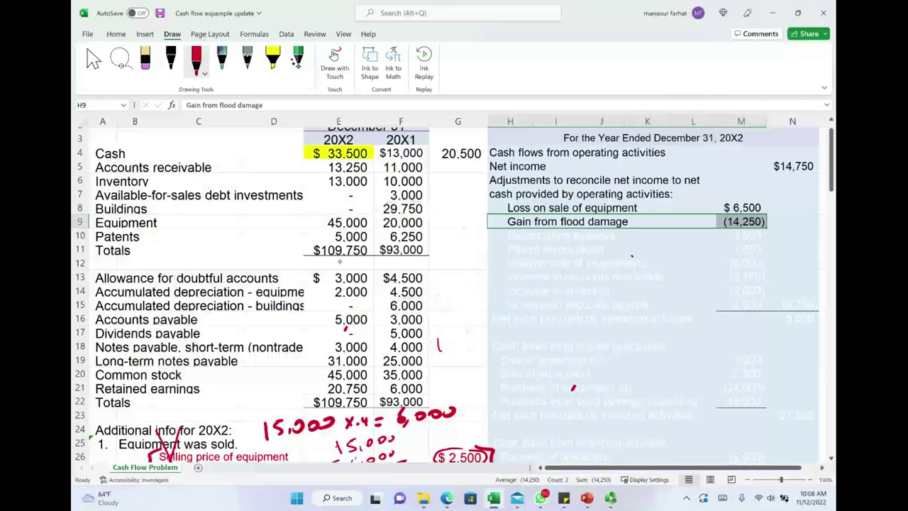
{"action": "key", "text": "ctrl+z"}
{"action": "key", "text": "ctrl+z"}
{"action": "key", "text": "ctrl+z"}
{"action": "key", "text": "ctrl+z"}
{"action": "key", "text": "ctrl+z"}
{"action": "key", "text": "ctrl+z"}
{"action": "key", "text": "ctrl+z"}
- Select the accumulated depreciation labels and amounts, including the 6,000 building depreciation
{"action": "left_click_drag", "start_coordinate": [104, 292], "coordinate": [394, 303]}
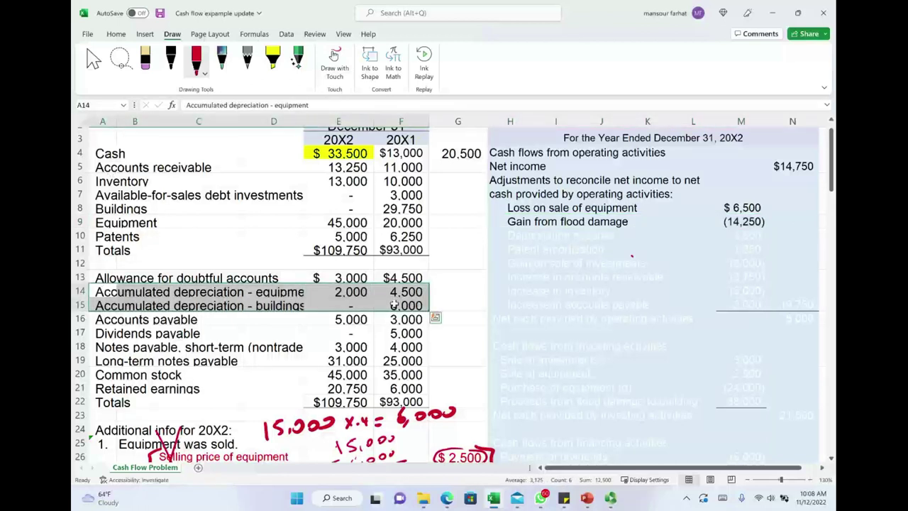
{"action": "left_click", "coordinate": [394, 304]}
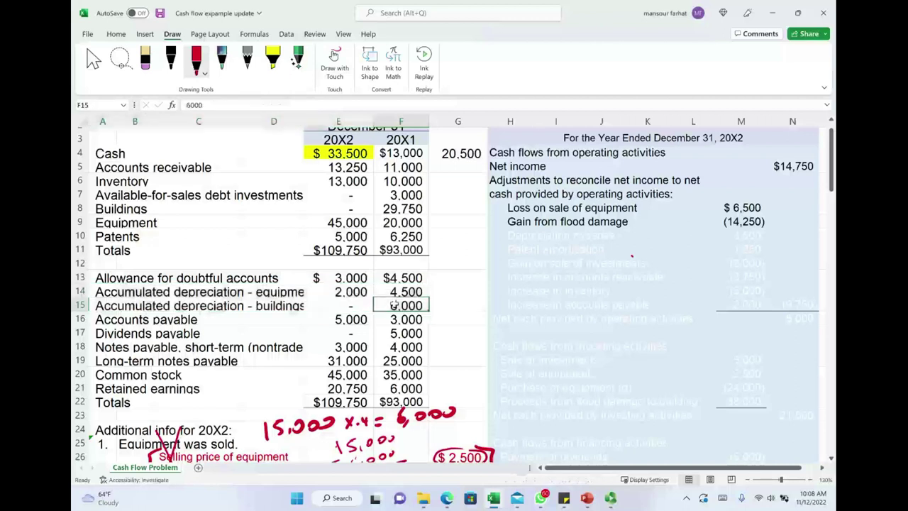
{"action": "left_click_drag", "start_coordinate": [139, 291], "coordinate": [380, 306]}
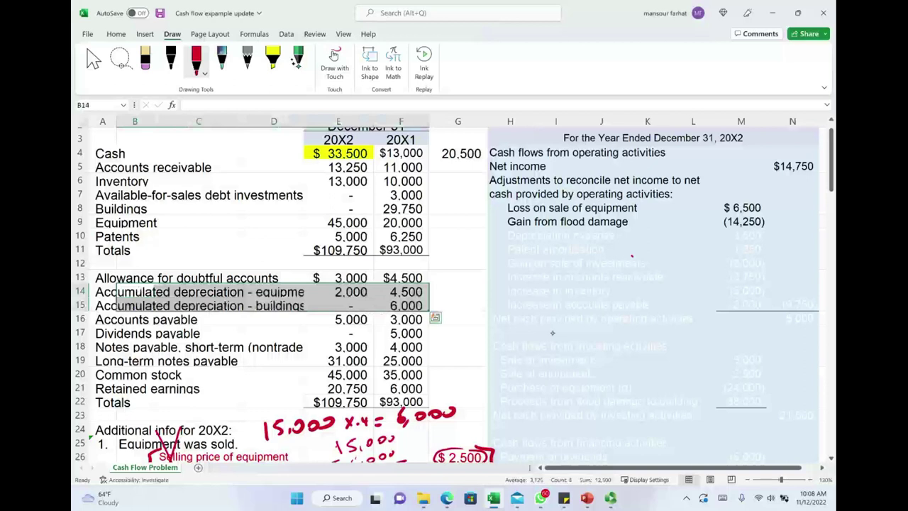
- Draw an ink T-account labelled Acc.Dep beside the balance sheet
{"action": "left_click_drag", "start_coordinate": [541, 321], "coordinate": [764, 322]}
{"action": "left_click_drag", "start_coordinate": [642, 322], "coordinate": [643, 412]}
{"action": "mouse_move", "coordinate": [591, 318]}
{"action": "left_mouse_down"}
{"action": "mouse_move", "coordinate": [598, 291]}
{"action": "mouse_move", "coordinate": [606, 318]}
{"action": "left_mouse_up"}
{"action": "left_click_drag", "start_coordinate": [594, 306], "coordinate": [603, 306]}
{"action": "mouse_move", "coordinate": [619, 305]}
{"action": "left_mouse_down"}
{"action": "mouse_move", "coordinate": [620, 317]}
{"action": "mouse_move", "coordinate": [650, 319]}
{"action": "left_mouse_up"}
{"action": "left_click", "coordinate": [647, 317]}
{"action": "mouse_move", "coordinate": [650, 297]}
{"action": "left_mouse_down"}
{"action": "mouse_move", "coordinate": [650, 318]}
{"action": "mouse_move", "coordinate": [679, 328]}
{"action": "left_mouse_up"}
{"action": "left_click_drag", "start_coordinate": [678, 310], "coordinate": [680, 320]}
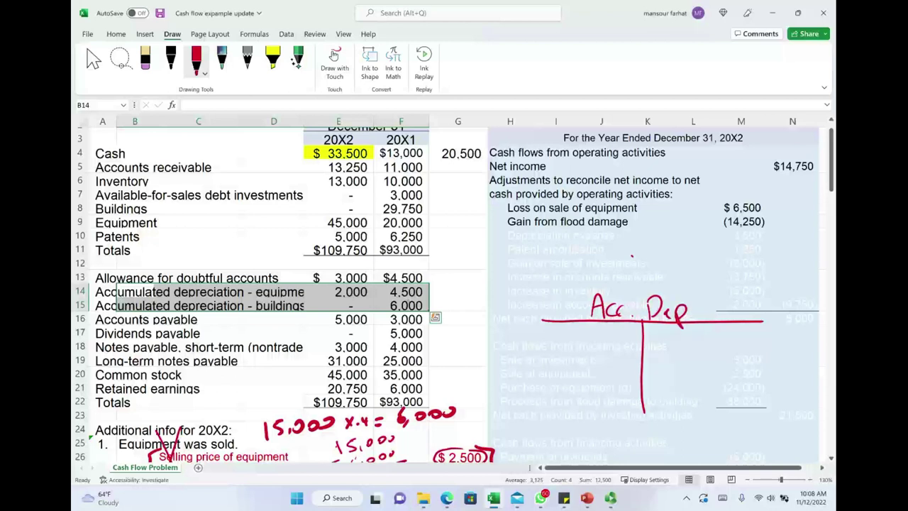
- Write the 10,500 credit balance and circle the 4,500 and 6,000 prior-year balances
{"action": "mouse_move", "coordinate": [659, 331]}
{"action": "left_mouse_down"}
{"action": "mouse_move", "coordinate": [657, 347]}
{"action": "mouse_move", "coordinate": [672, 335]}
{"action": "mouse_move", "coordinate": [678, 348]}
{"action": "left_mouse_up"}
{"action": "mouse_move", "coordinate": [696, 331]}
{"action": "left_mouse_down"}
{"action": "mouse_move", "coordinate": [690, 342]}
{"action": "mouse_move", "coordinate": [706, 336]}
{"action": "left_mouse_up"}
{"action": "left_click_drag", "start_coordinate": [721, 336], "coordinate": [728, 339]}
{"action": "mouse_move", "coordinate": [411, 283]}
{"action": "left_mouse_down"}
{"action": "mouse_move", "coordinate": [391, 317]}
{"action": "mouse_move", "coordinate": [413, 281]}
{"action": "left_mouse_up"}
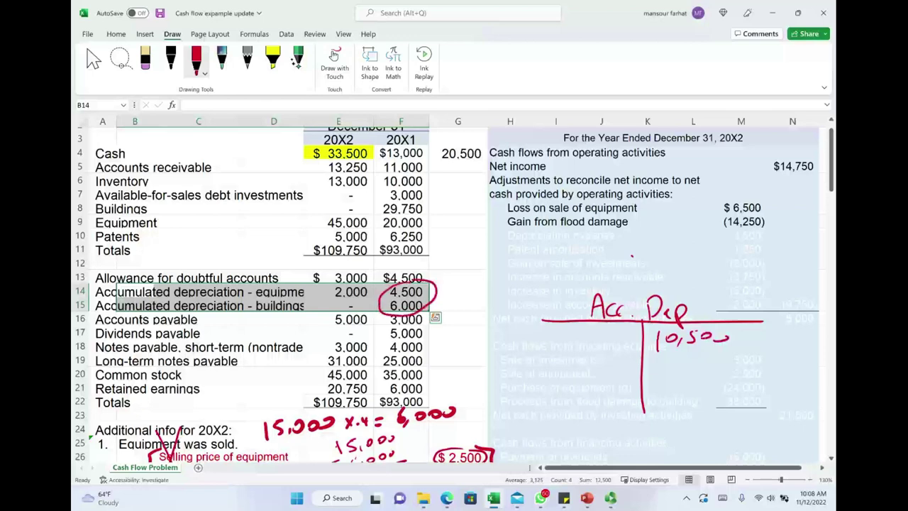
{"action": "left_click_drag", "start_coordinate": [706, 334], "coordinate": [728, 338]}
- Add the T-account balance line with 2,000 below it and an upward increase arrow
{"action": "left_click_drag", "start_coordinate": [545, 395], "coordinate": [751, 387]}
{"action": "mouse_move", "coordinate": [661, 400]}
{"action": "left_mouse_down"}
{"action": "mouse_move", "coordinate": [671, 411]}
{"action": "mouse_move", "coordinate": [682, 407]}
{"action": "left_mouse_up"}
{"action": "left_click_drag", "start_coordinate": [694, 398], "coordinate": [703, 398]}
{"action": "mouse_move", "coordinate": [721, 395]}
{"action": "left_mouse_down"}
{"action": "mouse_move", "coordinate": [663, 415]}
{"action": "mouse_move", "coordinate": [685, 398]}
{"action": "left_mouse_up"}
{"action": "left_click_drag", "start_coordinate": [704, 399], "coordinate": [722, 397]}
{"action": "left_click_drag", "start_coordinate": [776, 306], "coordinate": [776, 282]}
{"action": "mouse_move", "coordinate": [767, 280]}
{"action": "left_mouse_down"}
{"action": "mouse_move", "coordinate": [776, 270]}
{"action": "mouse_move", "coordinate": [785, 282]}
{"action": "left_mouse_up"}
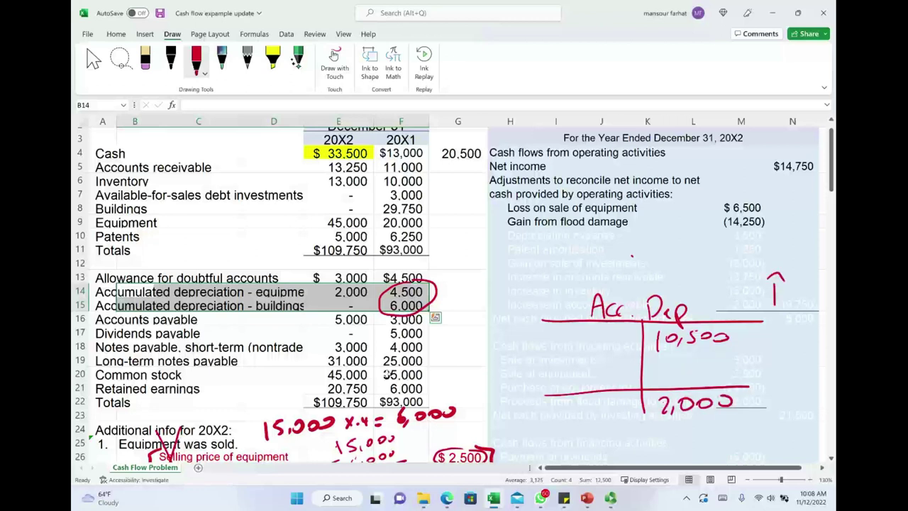
- Undo the old equipment calculation ink and stray marks below Totals
{"action": "scroll", "coordinate": [398, 366], "scroll_direction": "down", "scroll_amount": 2}
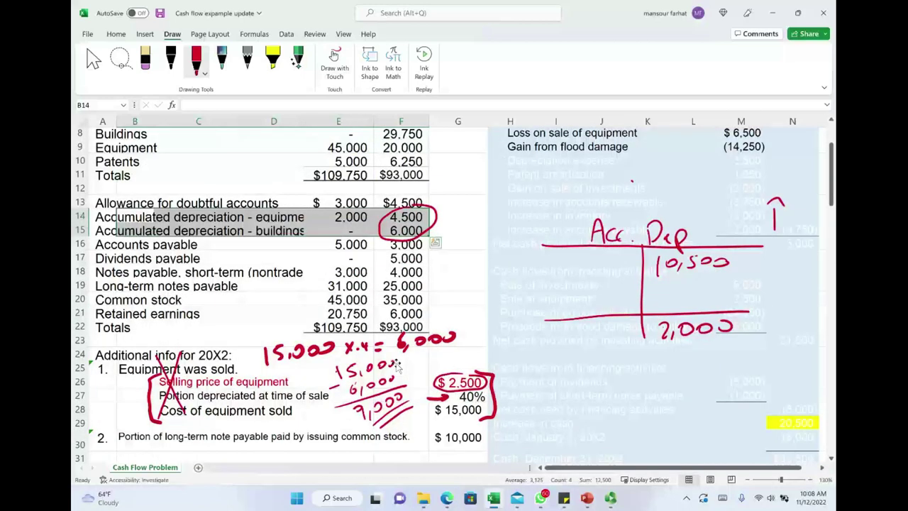
{"action": "key", "text": "ctrl+z"}
{"action": "key", "text": "ctrl+z"}
{"action": "key", "text": "ctrl+z"}
{"action": "key", "text": "ctrl+z"}
{"action": "key", "text": "ctrl+z"}
{"action": "key", "text": "ctrl+z"}
{"action": "key", "text": "ctrl+z"}
{"action": "key", "text": "ctrl+z"}
{"action": "key", "text": "ctrl+z"}
{"action": "key", "text": "ctrl+z"}
{"action": "key", "text": "ctrl+z"}
{"action": "key", "text": "ctrl+z"}
{"action": "key", "text": "ctrl+z"}
{"action": "key", "text": "ctrl+z"}
{"action": "key", "text": "ctrl+z"}
{"action": "key", "text": "ctrl+z"}
{"action": "key", "text": "ctrl+z"}
{"action": "key", "text": "ctrl+z"}
{"action": "key", "text": "ctrl+z"}
{"action": "key", "text": "ctrl+z"}
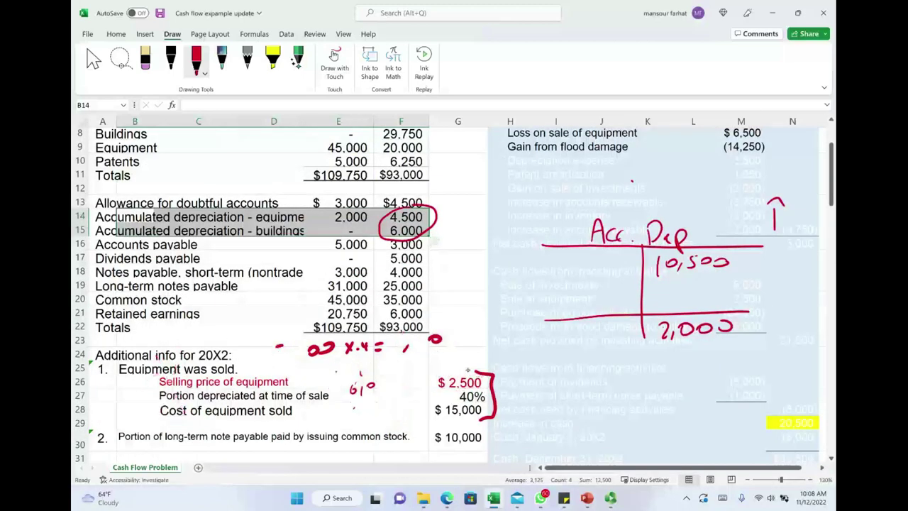
{"action": "key", "text": "ctrl+z"}
{"action": "key", "text": "ctrl+z"}
{"action": "key", "text": "ctrl+z"}
{"action": "key", "text": "ctrl+z"}
{"action": "key", "text": "ctrl+z"}
{"action": "key", "text": "ctrl+z"}
{"action": "key", "text": "ctrl+z"}
{"action": "key", "text": "ctrl+z"}
{"action": "key", "text": "ctrl+z"}
{"action": "key", "text": "ctrl+z"}
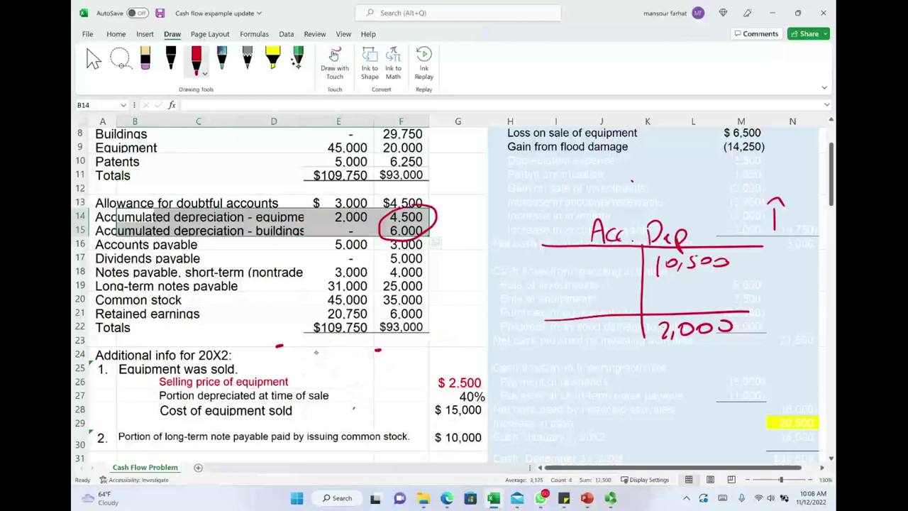
{"action": "mouse_move", "coordinate": [117, 401]}
{"action": "left_mouse_down"}
{"action": "mouse_move", "coordinate": [141, 400]}
{"action": "mouse_move", "coordinate": [130, 409]}
{"action": "left_mouse_up"}
{"action": "key", "text": "ctrl+z"}
- Write 15,000 x 40% = 6,000 in ink
{"action": "mouse_move", "coordinate": [303, 349]}
{"action": "left_mouse_down"}
{"action": "mouse_move", "coordinate": [305, 362]}
{"action": "mouse_move", "coordinate": [347, 347]}
{"action": "mouse_move", "coordinate": [333, 352]}
{"action": "mouse_move", "coordinate": [394, 348]}
{"action": "mouse_move", "coordinate": [395, 340]}
{"action": "left_mouse_up"}
{"action": "mouse_move", "coordinate": [413, 341]}
{"action": "left_mouse_down"}
{"action": "mouse_move", "coordinate": [407, 350]}
{"action": "mouse_move", "coordinate": [444, 337]}
{"action": "left_mouse_up"}
{"action": "left_click_drag", "start_coordinate": [431, 345], "coordinate": [446, 343]}
{"action": "mouse_move", "coordinate": [377, 362]}
{"action": "left_mouse_down"}
{"action": "mouse_move", "coordinate": [372, 378]}
{"action": "mouse_move", "coordinate": [383, 377]}
{"action": "left_mouse_up"}
{"action": "left_click_drag", "start_coordinate": [398, 363], "coordinate": [406, 363]}
{"action": "left_click_drag", "start_coordinate": [421, 360], "coordinate": [418, 362]}
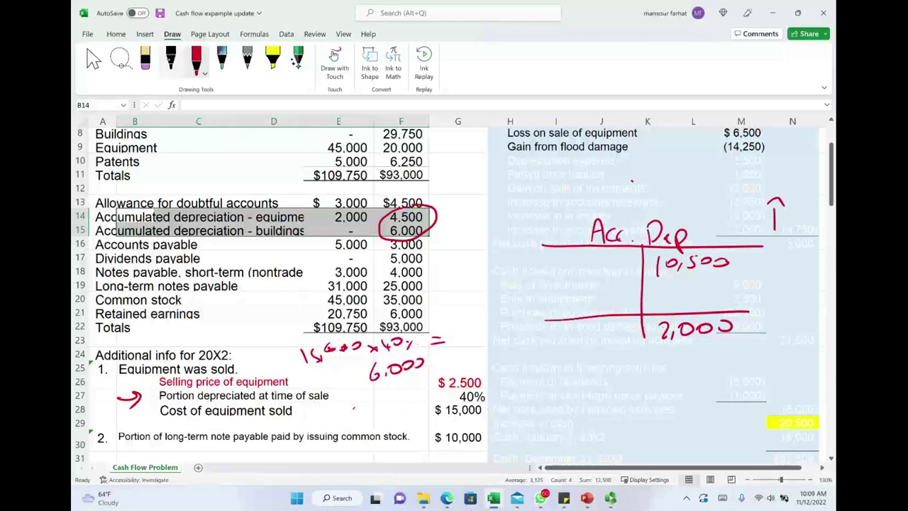
- In black ink, enter a 6,000 debit on the T-account labelled #1
{"action": "left_click", "coordinate": [171, 60]}
{"action": "mouse_move", "coordinate": [563, 257]}
{"action": "left_mouse_down"}
{"action": "mouse_move", "coordinate": [558, 272]}
{"action": "mouse_move", "coordinate": [567, 270]}
{"action": "left_mouse_up"}
{"action": "left_click_drag", "start_coordinate": [572, 268], "coordinate": [576, 263]}
{"action": "left_click_drag", "start_coordinate": [591, 262], "coordinate": [604, 261]}
{"action": "left_click_drag", "start_coordinate": [515, 267], "coordinate": [536, 272]}
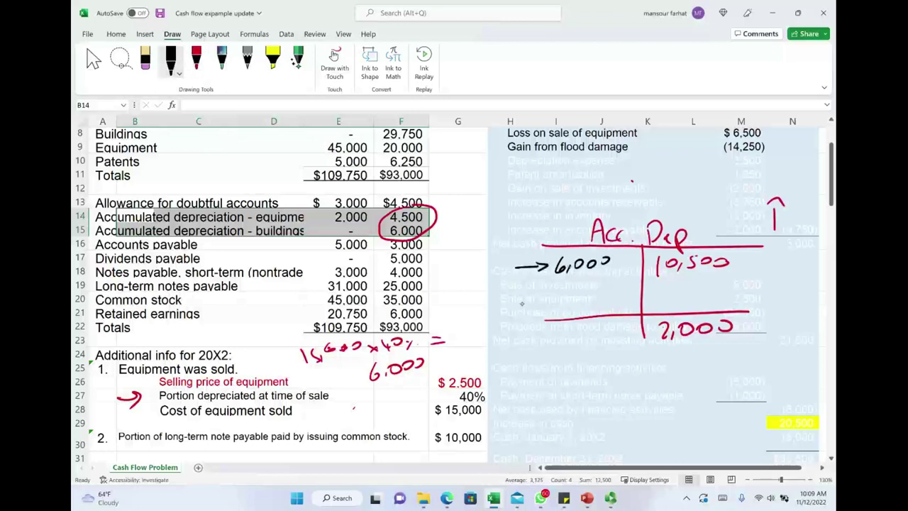
{"action": "left_click_drag", "start_coordinate": [477, 260], "coordinate": [497, 257]}
{"action": "mouse_move", "coordinate": [478, 269]}
{"action": "left_mouse_down"}
{"action": "mouse_move", "coordinate": [497, 267]}
{"action": "mouse_move", "coordinate": [486, 274]}
{"action": "left_mouse_up"}
{"action": "mouse_move", "coordinate": [495, 252]}
{"action": "left_mouse_down"}
{"action": "mouse_move", "coordinate": [492, 273]}
{"action": "mouse_move", "coordinate": [515, 267]}
{"action": "left_mouse_up"}
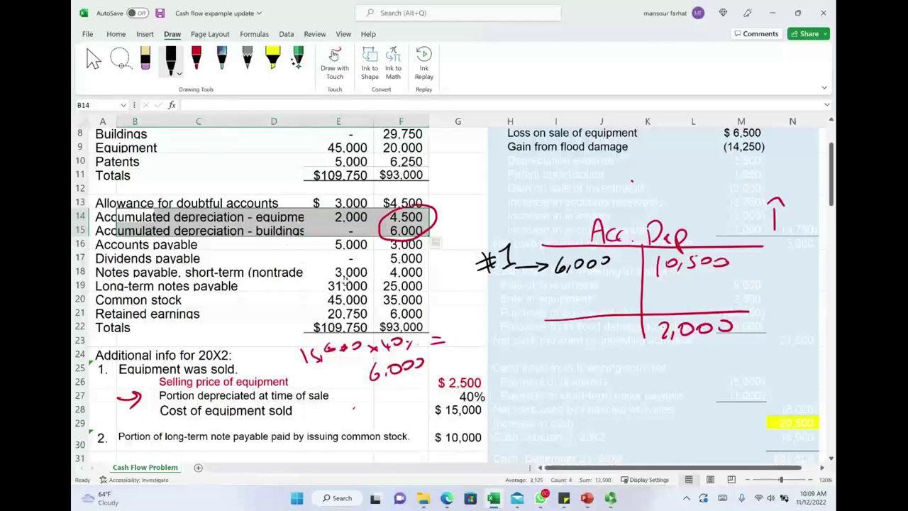
- Cross out the word building in item 4 and circle the 6,000 buildings balance
{"action": "scroll", "coordinate": [374, 299], "scroll_direction": "down", "scroll_amount": 2}
{"action": "scroll", "coordinate": [375, 298], "scroll_direction": "down", "scroll_amount": 3}
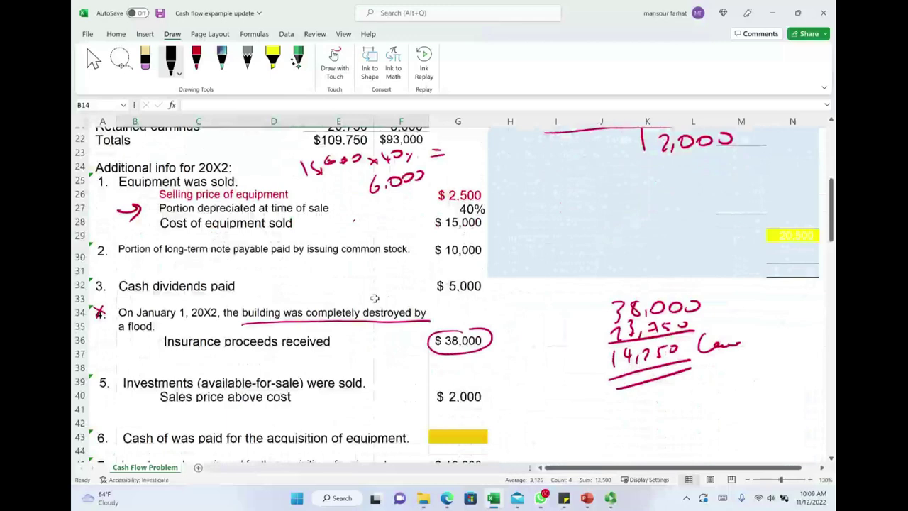
{"action": "left_click_drag", "start_coordinate": [247, 298], "coordinate": [267, 331]}
{"action": "left_click_drag", "start_coordinate": [264, 295], "coordinate": [244, 331]}
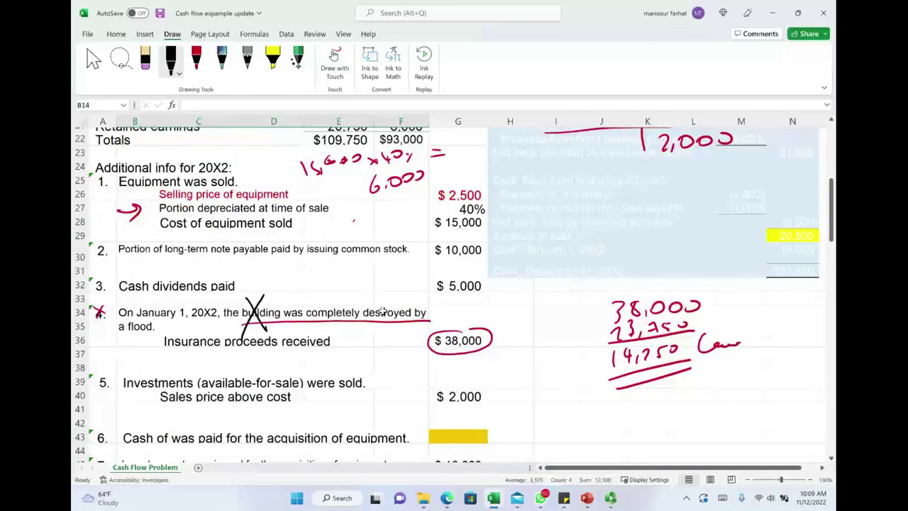
{"action": "scroll", "coordinate": [383, 312], "scroll_direction": "up", "scroll_amount": 5}
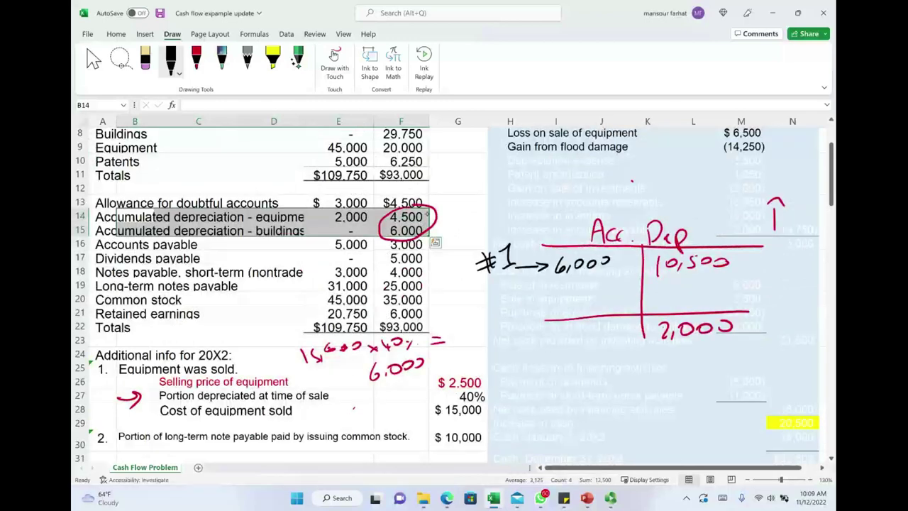
{"action": "mouse_move", "coordinate": [398, 219]}
{"action": "left_mouse_down"}
{"action": "mouse_move", "coordinate": [382, 232]}
{"action": "mouse_move", "coordinate": [429, 227]}
{"action": "mouse_move", "coordinate": [387, 225]}
{"action": "left_mouse_up"}
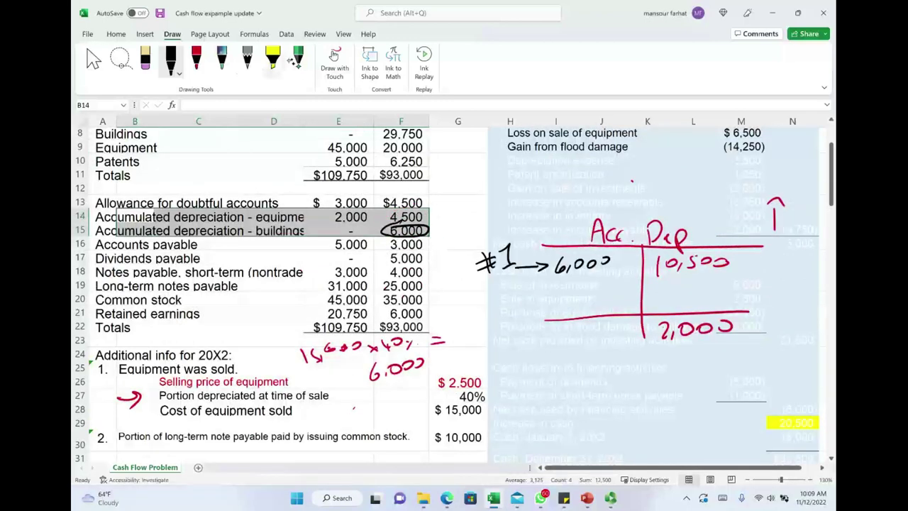
- In lime green ink, circle F15's 6,000 and E15's dash and link them to the debit
{"action": "left_click", "coordinate": [195, 58]}
{"action": "left_click", "coordinate": [197, 64]}
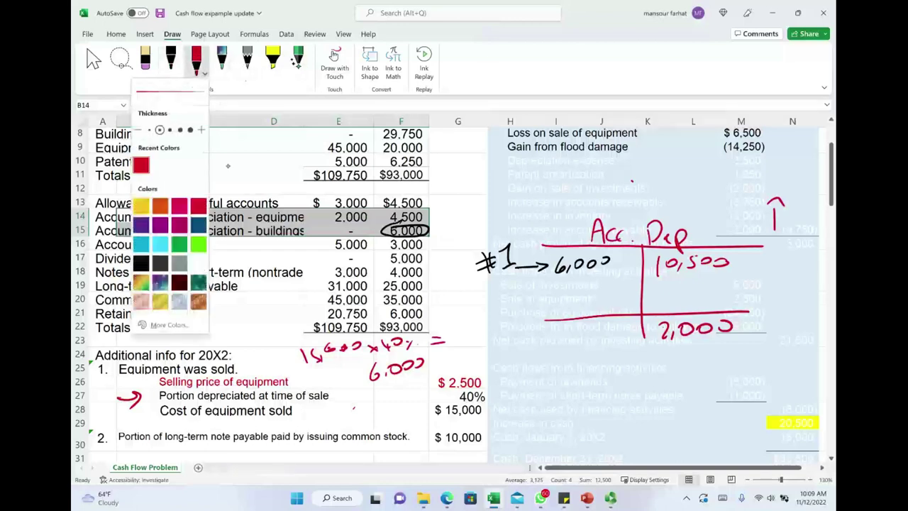
{"action": "left_click", "coordinate": [198, 244]}
{"action": "mouse_move", "coordinate": [399, 221]}
{"action": "left_mouse_down"}
{"action": "mouse_move", "coordinate": [431, 237]}
{"action": "mouse_move", "coordinate": [434, 223]}
{"action": "left_mouse_up"}
{"action": "mouse_move", "coordinate": [349, 228]}
{"action": "left_mouse_down"}
{"action": "mouse_move", "coordinate": [353, 240]}
{"action": "mouse_move", "coordinate": [367, 225]}
{"action": "left_mouse_up"}
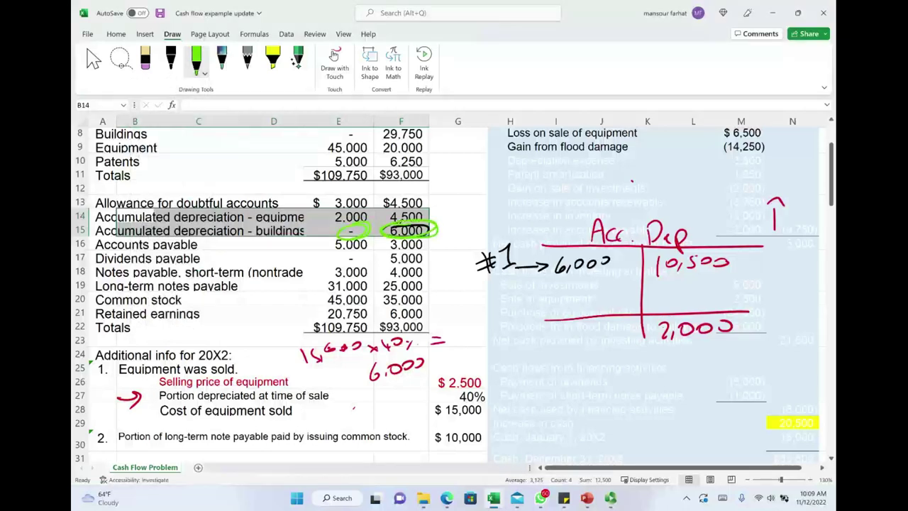
{"action": "mouse_move", "coordinate": [560, 279]}
{"action": "left_mouse_down"}
{"action": "mouse_move", "coordinate": [560, 290]}
{"action": "mouse_move", "coordinate": [608, 283]}
{"action": "left_mouse_up"}
{"action": "mouse_move", "coordinate": [549, 286]}
{"action": "left_mouse_down"}
{"action": "mouse_move", "coordinate": [453, 279]}
{"action": "mouse_move", "coordinate": [430, 243]}
{"action": "left_mouse_up"}
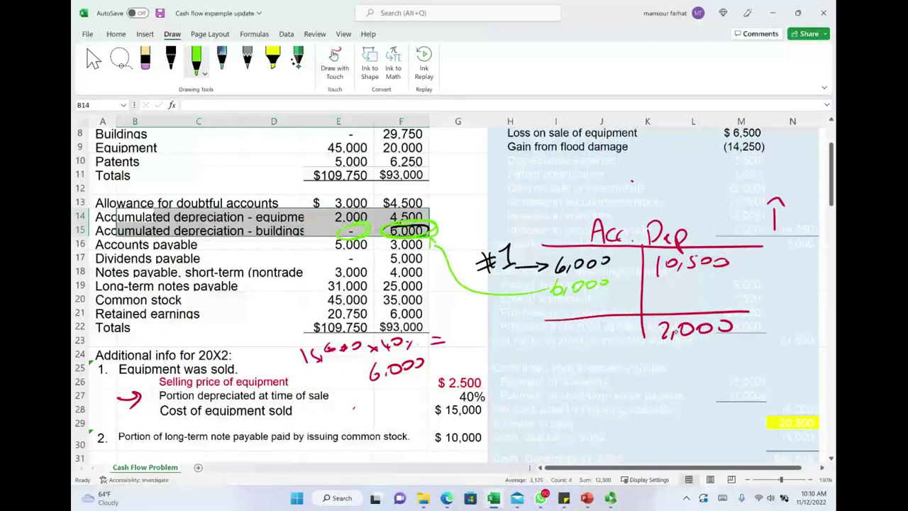
- Point a green arrow at the 2,000 balance and underline 10,500 in green
{"action": "left_click_drag", "start_coordinate": [658, 346], "coordinate": [643, 365]}
{"action": "left_click_drag", "start_coordinate": [656, 278], "coordinate": [726, 273]}
{"action": "left_click_drag", "start_coordinate": [650, 299], "coordinate": [656, 298]}
- Switch the ink to light cyan, write +3,500 on the credit side, and tick the 10,500 and 6,000 entries
{"action": "left_click", "coordinate": [200, 71]}
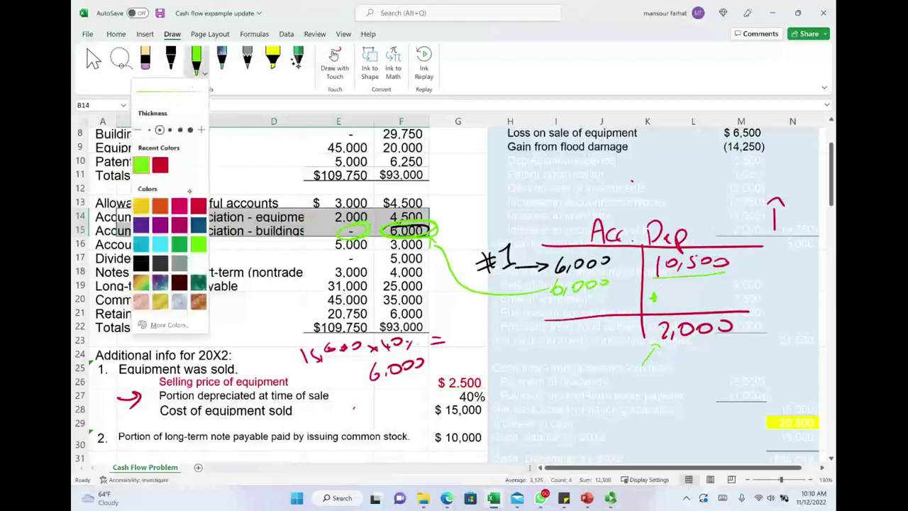
{"action": "left_click", "coordinate": [160, 245]}
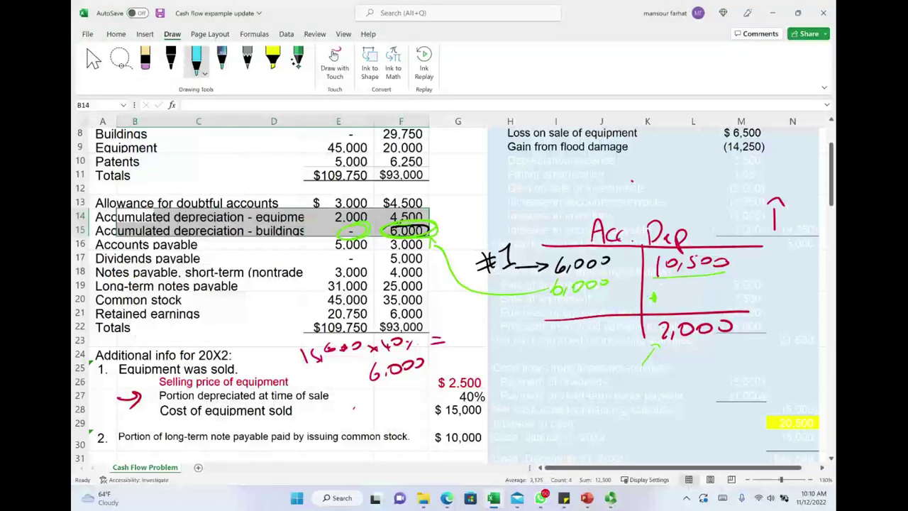
{"action": "left_click_drag", "start_coordinate": [653, 291], "coordinate": [716, 292]}
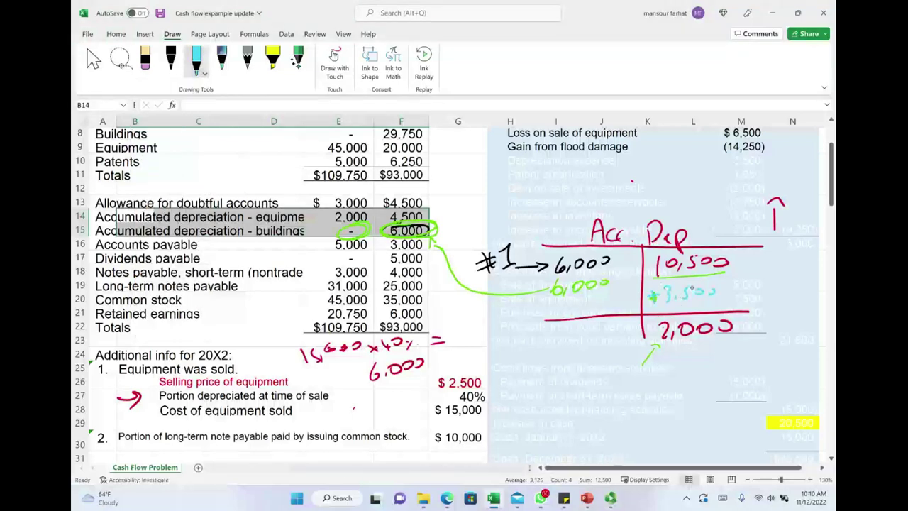
{"action": "left_click_drag", "start_coordinate": [738, 261], "coordinate": [761, 252]}
{"action": "left_click_drag", "start_coordinate": [612, 258], "coordinate": [639, 242]}
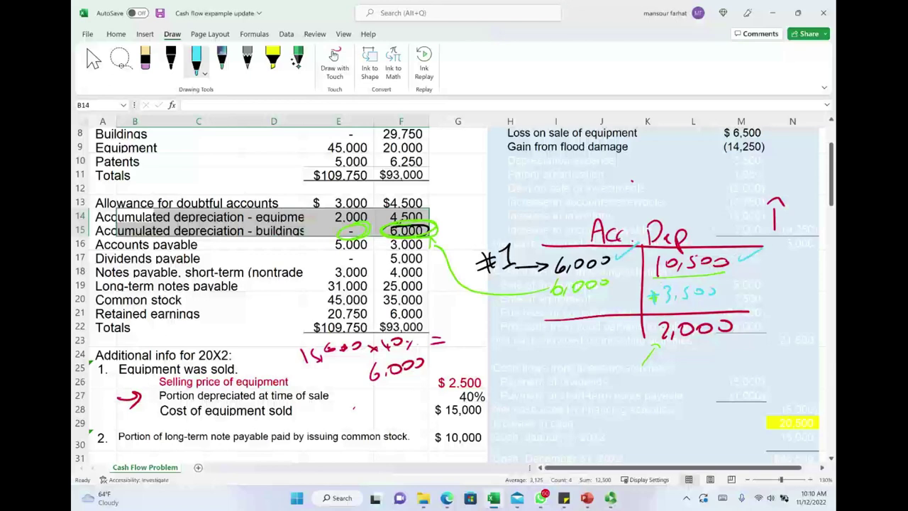
{"action": "left_click_drag", "start_coordinate": [113, 355], "coordinate": [110, 354]}
- Double-underline the 2,000 ending balance and draw an arrow to the 3,500 figure
{"action": "left_click_drag", "start_coordinate": [665, 340], "coordinate": [733, 339]}
{"action": "left_click_drag", "start_coordinate": [667, 348], "coordinate": [748, 345]}
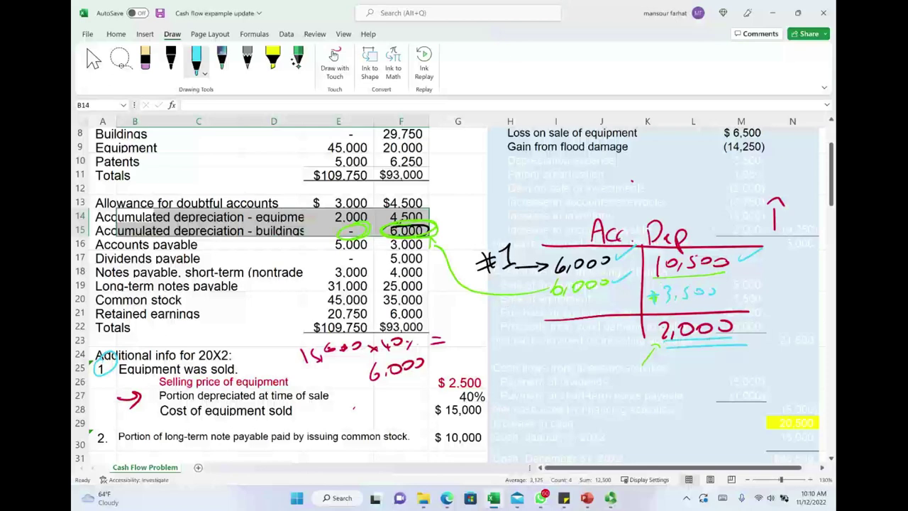
{"action": "left_click_drag", "start_coordinate": [754, 279], "coordinate": [727, 288]}
{"action": "mouse_move", "coordinate": [731, 283]}
{"action": "left_mouse_down"}
{"action": "mouse_move", "coordinate": [722, 289]}
{"action": "mouse_move", "coordinate": [730, 292]}
{"action": "left_mouse_up"}
- Bracket the 10,500 and 3,500 credits with a 14,000 total, and bracket the 6,000 debits
{"action": "left_click_drag", "start_coordinate": [729, 250], "coordinate": [724, 295]}
{"action": "mouse_move", "coordinate": [770, 261]}
{"action": "left_mouse_down"}
{"action": "mouse_move", "coordinate": [769, 279]}
{"action": "mouse_move", "coordinate": [821, 267]}
{"action": "left_mouse_up"}
{"action": "left_click_drag", "start_coordinate": [559, 252], "coordinate": [547, 292]}
{"action": "left_click_drag", "start_coordinate": [741, 328], "coordinate": [757, 331]}
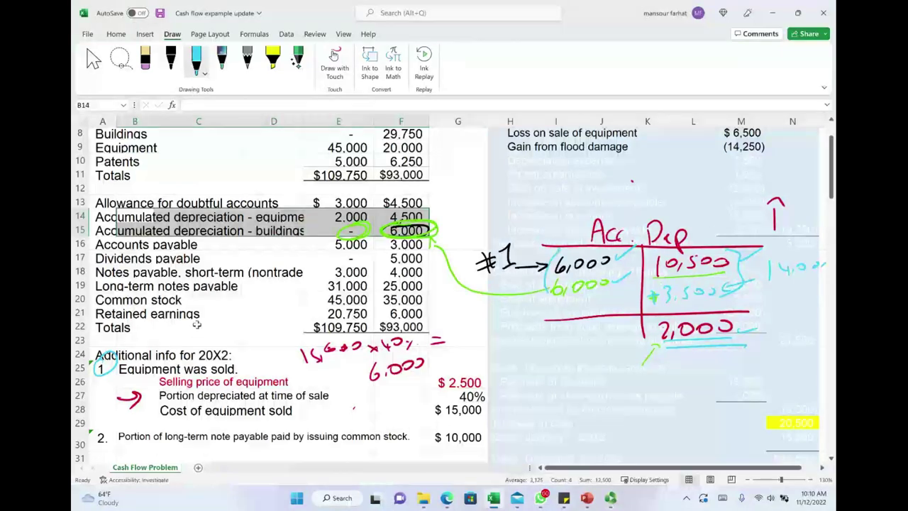
- Select the Depreciation expense line (H10:M10) of the statement for formatting
{"action": "scroll", "coordinate": [529, 214], "scroll_direction": "up", "scroll_amount": 1}
{"action": "left_click_drag", "start_coordinate": [530, 200], "coordinate": [742, 201]}
{"action": "right_click", "coordinate": [738, 203]}
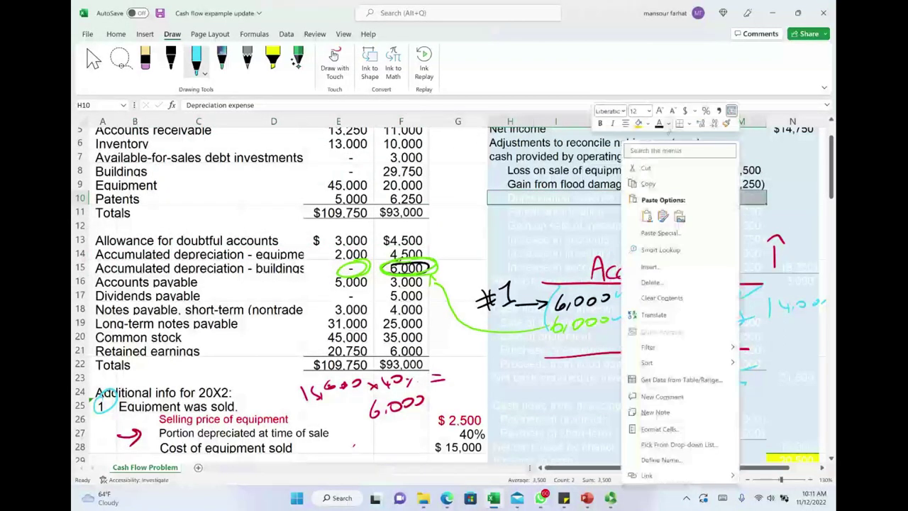
- Reveal the 3,500 Depreciation expense line and undo the T-account ink annotations
{"action": "key", "text": "Escape"}
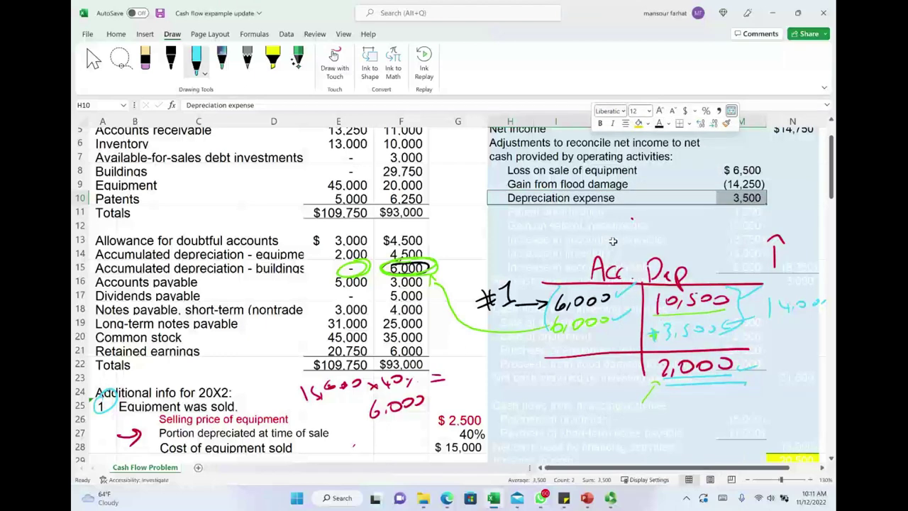
{"action": "key", "text": "ctrl+z"}
{"action": "key", "text": "ctrl+z"}
{"action": "key", "text": "ctrl+z"}
{"action": "key", "text": "ctrl+z"}
{"action": "key", "text": "ctrl+z"}
{"action": "key", "text": "ctrl+z"}
{"action": "key", "text": "ctrl+z"}
{"action": "key", "text": "ctrl+z"}
{"action": "key", "text": "ctrl+z"}
{"action": "key", "text": "ctrl+z"}
{"action": "key", "text": "ctrl+z"}
{"action": "key", "text": "ctrl+z"}
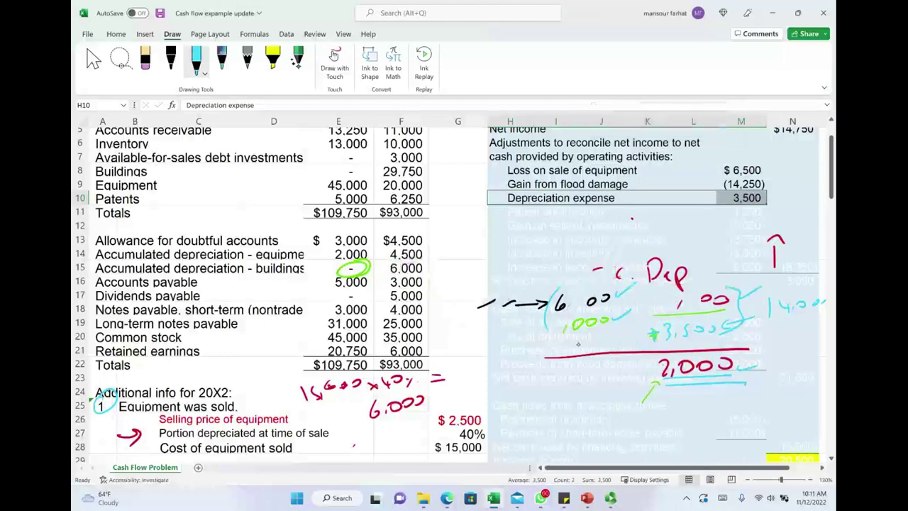
{"action": "key", "text": "ctrl+z"}
{"action": "key", "text": "ctrl+z"}
{"action": "key", "text": "ctrl+z"}
{"action": "key", "text": "ctrl+z"}
{"action": "key", "text": "ctrl+z"}
{"action": "key", "text": "ctrl+z"}
{"action": "key", "text": "ctrl+z"}
{"action": "key", "text": "ctrl+z"}
{"action": "key", "text": "ctrl+z"}
{"action": "key", "text": "ctrl+z"}
{"action": "key", "text": "ctrl+z"}
{"action": "key", "text": "ctrl+z"}
{"action": "key", "text": "ctrl+z"}
{"action": "key", "text": "ctrl+z"}
{"action": "key", "text": "ctrl+z"}
{"action": "key", "text": "ctrl+z"}
{"action": "key", "text": "ctrl+z"}
{"action": "key", "text": "ctrl+z"}
{"action": "key", "text": "ctrl+z"}
{"action": "key", "text": "ctrl+z"}
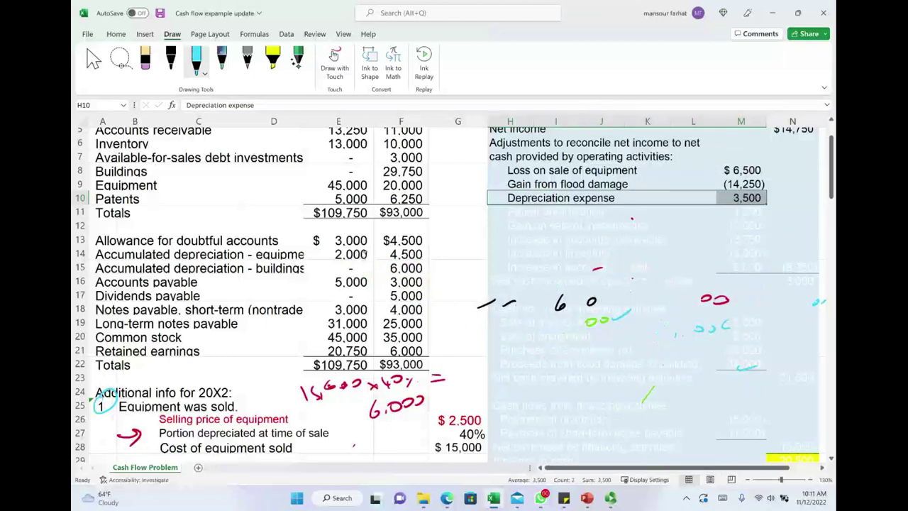
{"action": "key", "text": "ctrl+z"}
{"action": "key", "text": "ctrl+z"}
{"action": "key", "text": "ctrl+z"}
{"action": "key", "text": "ctrl+z"}
{"action": "key", "text": "ctrl+z"}
{"action": "key", "text": "ctrl+z"}
{"action": "key", "text": "ctrl+z"}
{"action": "key", "text": "ctrl+z"}
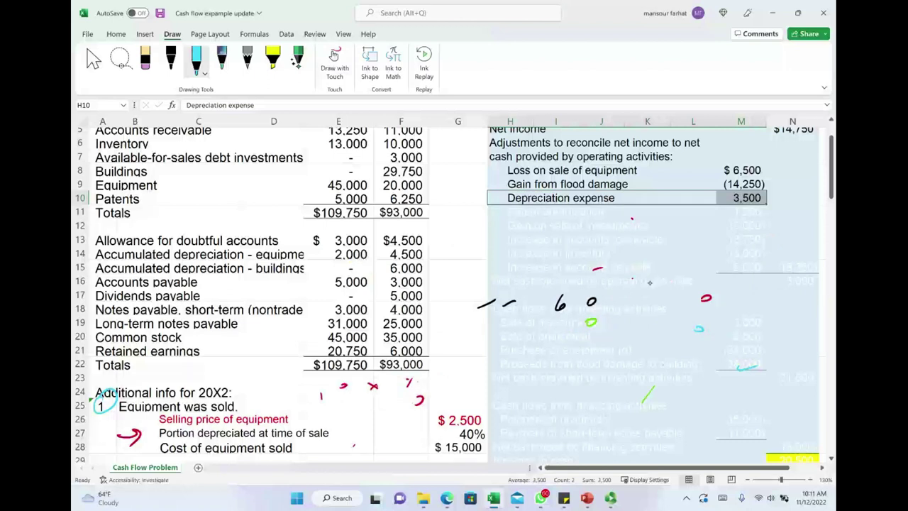
{"action": "key", "text": "ctrl+z"}
{"action": "key", "text": "ctrl+z"}
{"action": "key", "text": "ctrl+z"}
{"action": "key", "text": "ctrl+z"}
- Circle Patents and its 6,250 balance, then erase leftover stray ink marks
{"action": "mouse_move", "coordinate": [134, 191]}
{"action": "left_mouse_down"}
{"action": "mouse_move", "coordinate": [94, 196]}
{"action": "mouse_move", "coordinate": [149, 199]}
{"action": "left_mouse_up"}
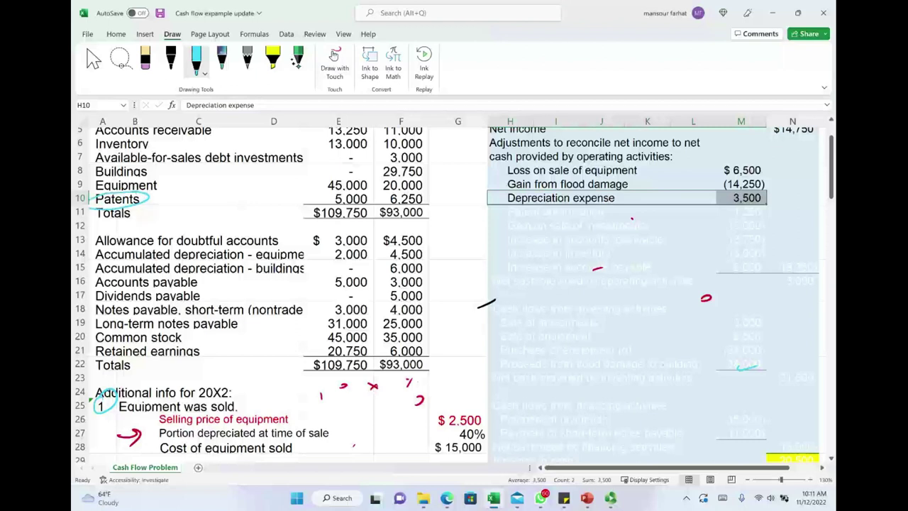
{"action": "mouse_move", "coordinate": [407, 194]}
{"action": "left_mouse_down"}
{"action": "mouse_move", "coordinate": [431, 190]}
{"action": "mouse_move", "coordinate": [355, 205]}
{"action": "mouse_move", "coordinate": [370, 191]}
{"action": "left_mouse_up"}
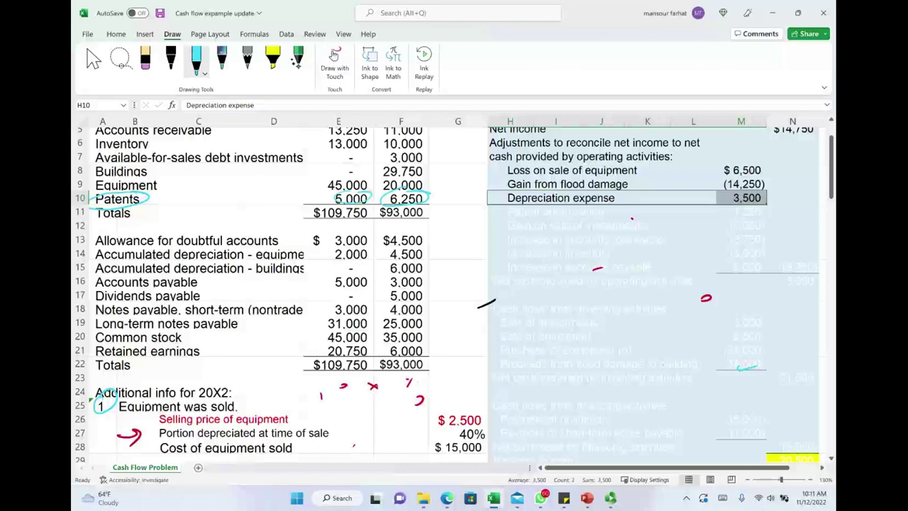
{"action": "left_click", "coordinate": [706, 298]}
{"action": "left_click", "coordinate": [745, 365]}
{"action": "left_click", "coordinate": [599, 269]}
- Reveal the Patent amortization 1,250 line and undo the stray ink arrow beside it
{"action": "left_click", "coordinate": [543, 211]}
{"action": "left_click_drag", "start_coordinate": [543, 212], "coordinate": [738, 206]}
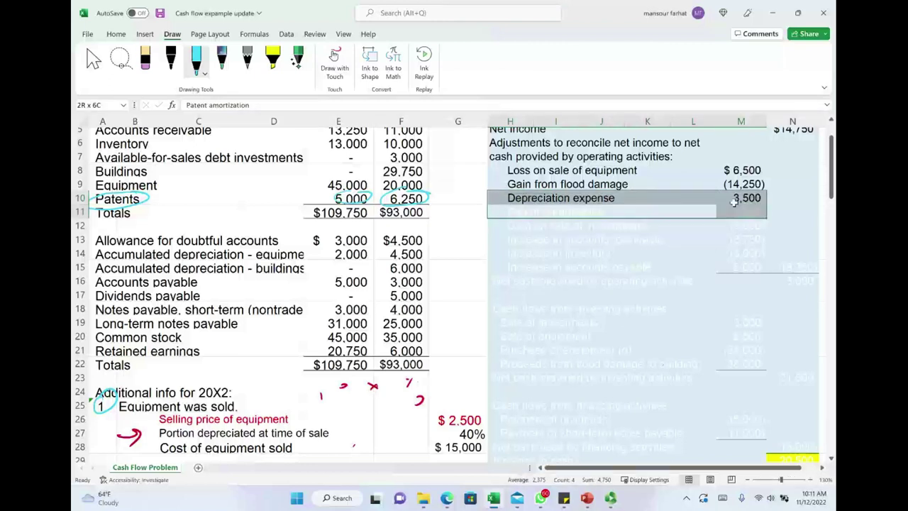
{"action": "right_click", "coordinate": [738, 207]}
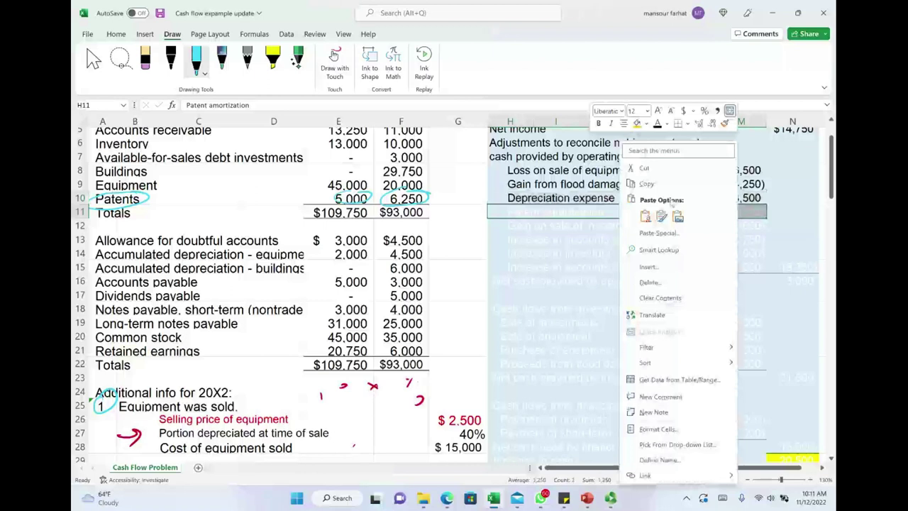
{"action": "key", "text": "Escape"}
{"action": "mouse_move", "coordinate": [504, 213]}
{"action": "left_mouse_down"}
{"action": "mouse_move", "coordinate": [488, 200]}
{"action": "mouse_move", "coordinate": [501, 197]}
{"action": "left_mouse_up"}
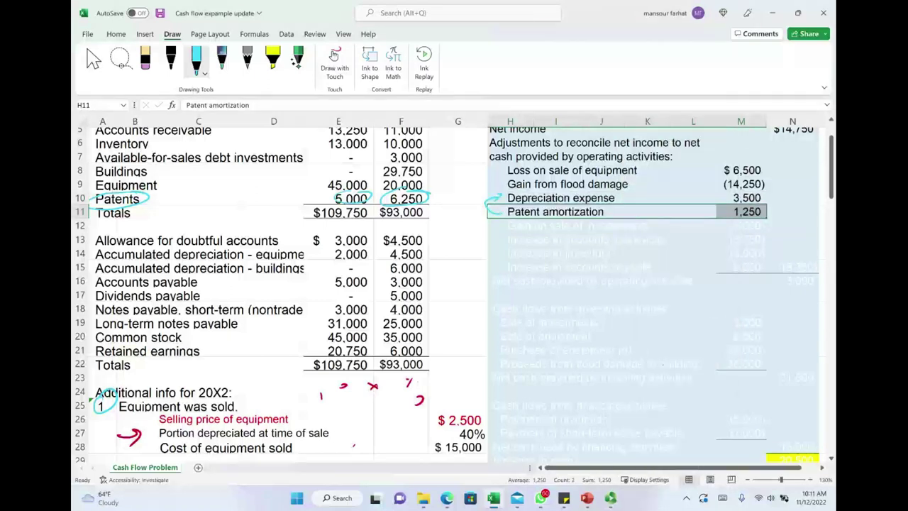
{"action": "key", "text": "ctrl+z"}
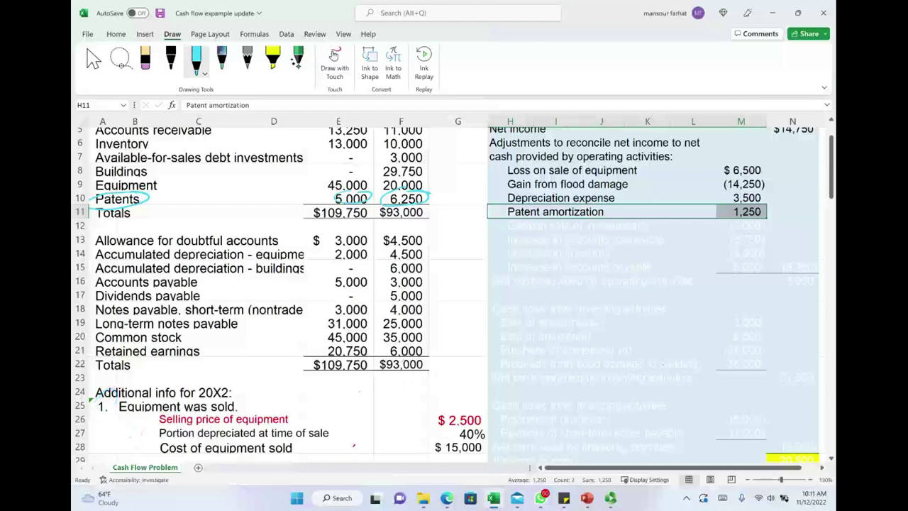
- Circle the 3,000 investments balance, item 5, and the $2,000 gain on the investment sale
{"action": "scroll", "coordinate": [457, 249], "scroll_direction": "up", "scroll_amount": 1}
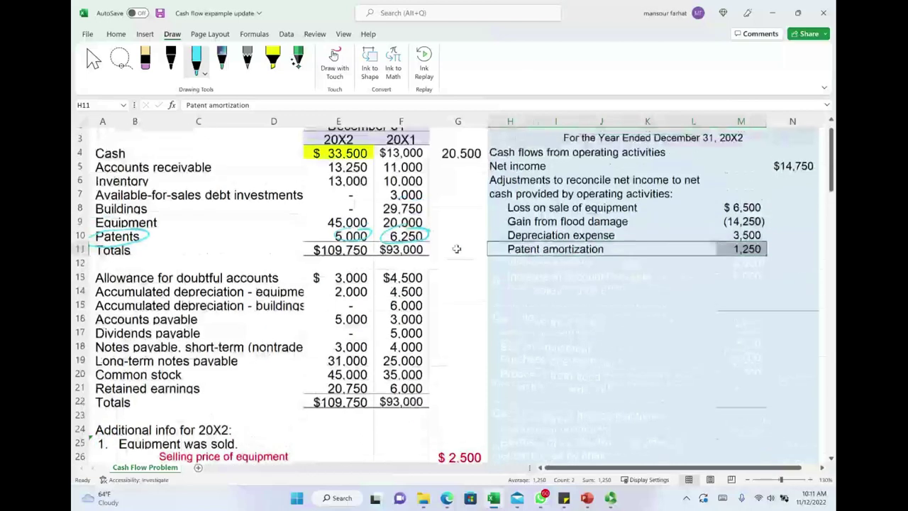
{"action": "mouse_move", "coordinate": [410, 187]}
{"action": "left_mouse_down"}
{"action": "mouse_move", "coordinate": [395, 183]}
{"action": "mouse_move", "coordinate": [429, 191]}
{"action": "mouse_move", "coordinate": [399, 183]}
{"action": "left_mouse_up"}
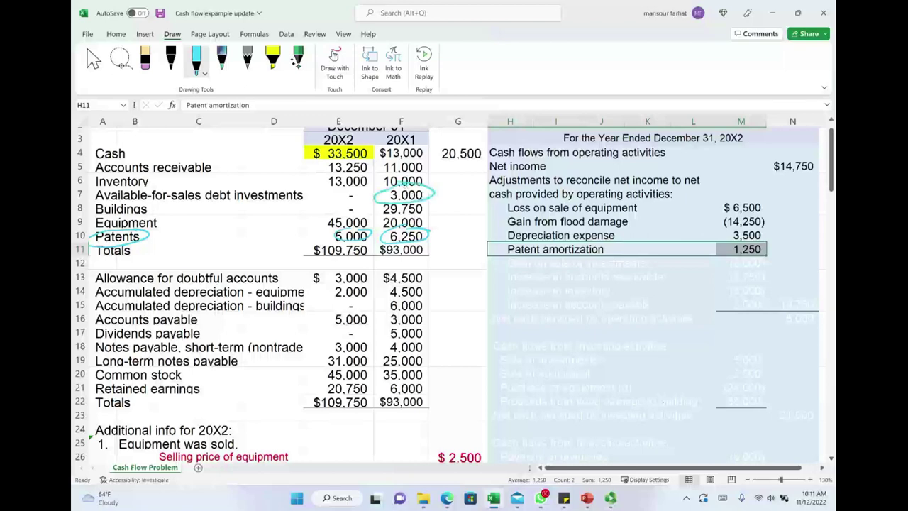
{"action": "scroll", "coordinate": [434, 309], "scroll_direction": "down", "scroll_amount": 5}
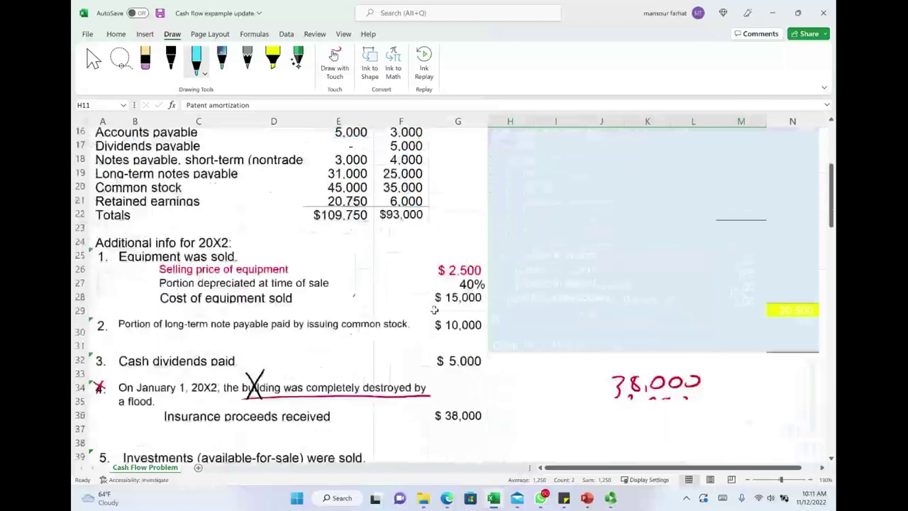
{"action": "left_click_drag", "start_coordinate": [106, 440], "coordinate": [100, 404]}
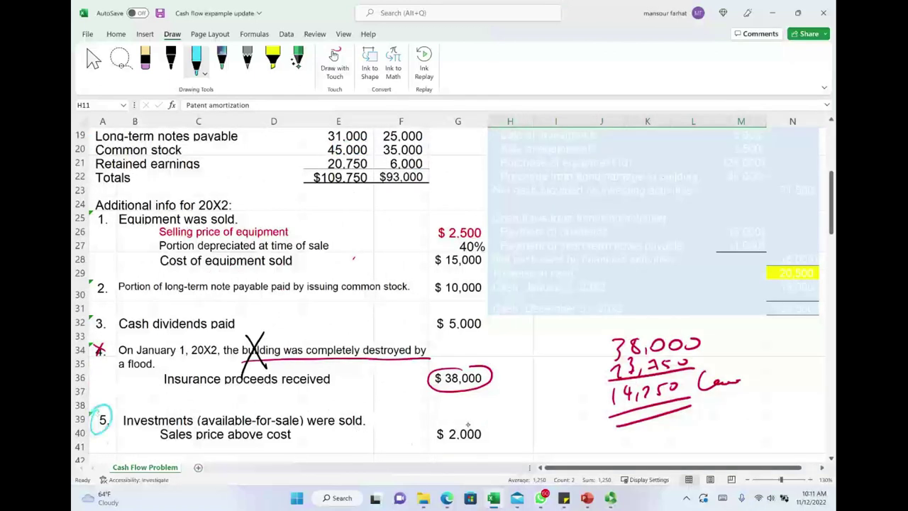
{"action": "mouse_move", "coordinate": [471, 422]}
{"action": "left_mouse_down"}
{"action": "mouse_move", "coordinate": [430, 446]}
{"action": "mouse_move", "coordinate": [490, 425]}
{"action": "left_mouse_up"}
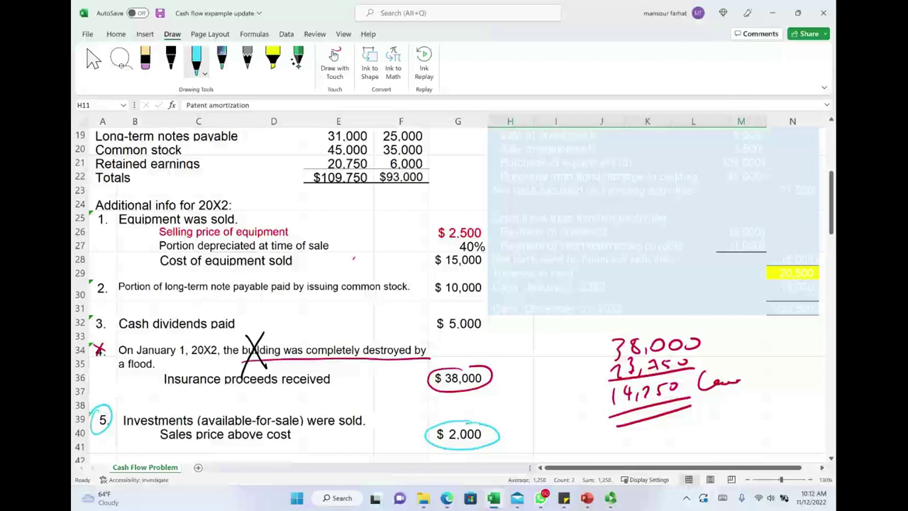
- Handwrite and underline the 7,000 cash proceeds note beside the $2,000 gain
{"action": "mouse_move", "coordinate": [488, 427]}
{"action": "left_mouse_down"}
{"action": "mouse_move", "coordinate": [547, 412]}
{"action": "mouse_move", "coordinate": [536, 431]}
{"action": "mouse_move", "coordinate": [554, 434]}
{"action": "mouse_move", "coordinate": [574, 422]}
{"action": "left_mouse_up"}
{"action": "left_click_drag", "start_coordinate": [529, 441], "coordinate": [582, 433]}
{"action": "left_click_drag", "start_coordinate": [528, 446], "coordinate": [581, 440]}
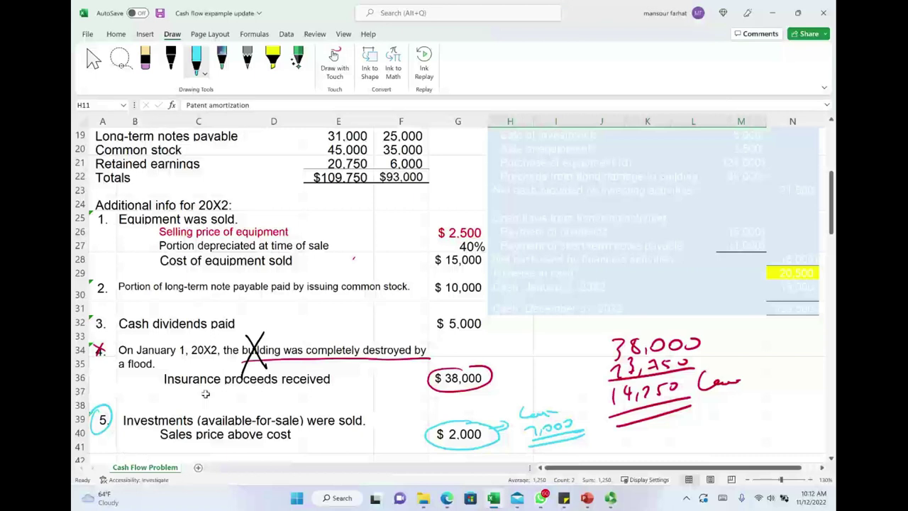
{"action": "scroll", "coordinate": [515, 334], "scroll_direction": "up", "scroll_amount": 4}
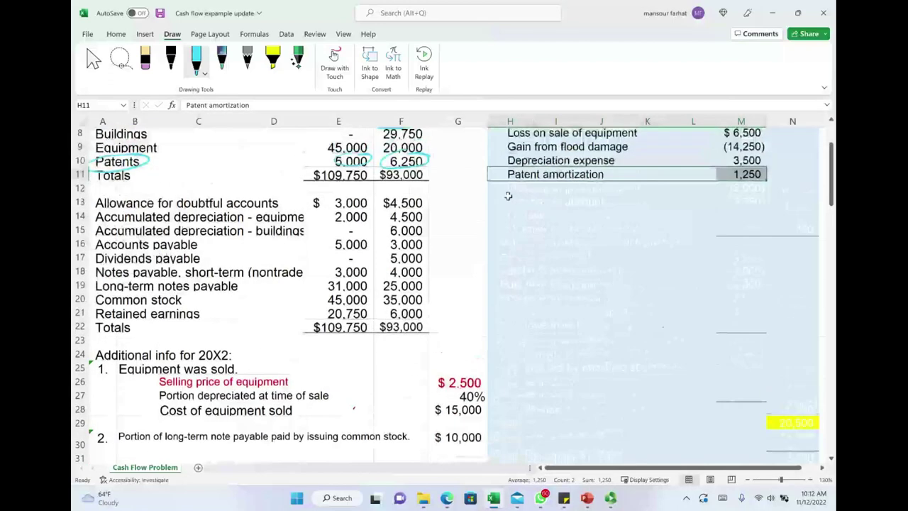
- Reveal the (2,000) Gain on sale of investments line by changing the hidden row's font color
{"action": "left_click", "coordinate": [508, 190]}
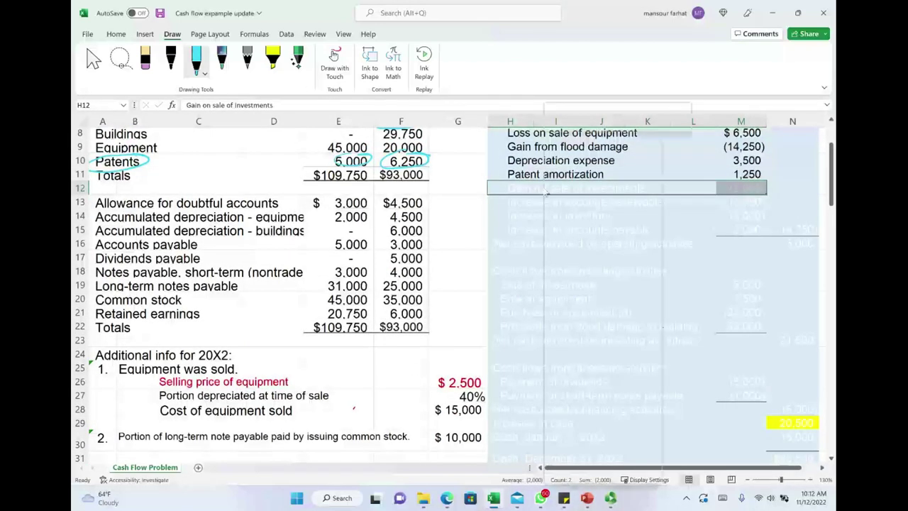
{"action": "right_click", "coordinate": [541, 186]}
{"action": "left_click", "coordinate": [612, 125]}
{"action": "scroll", "coordinate": [607, 281], "scroll_direction": "up", "scroll_amount": 2}
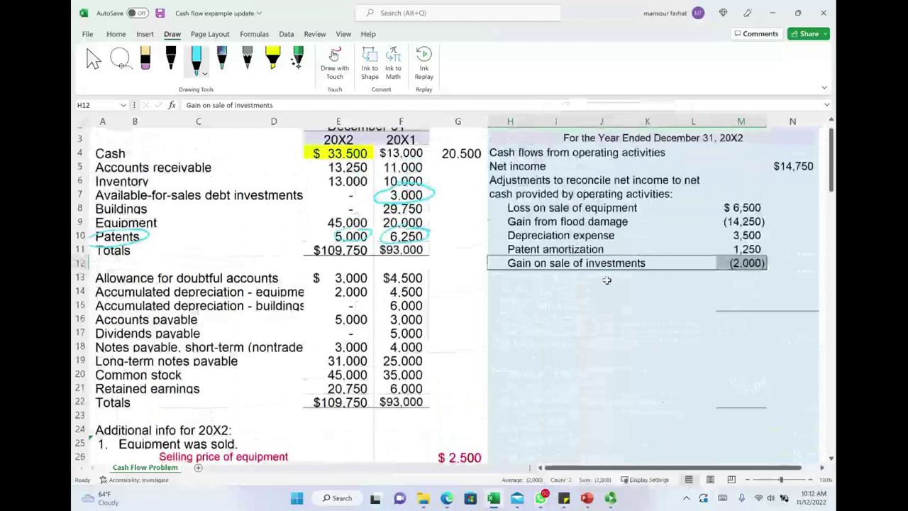
{"action": "left_click", "coordinate": [467, 321]}
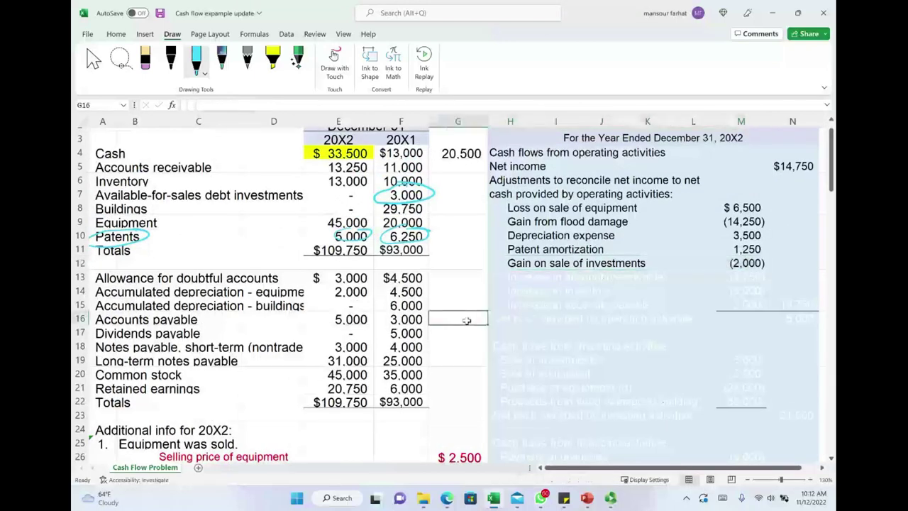
{"action": "scroll", "coordinate": [467, 321], "scroll_direction": "down", "scroll_amount": 5}
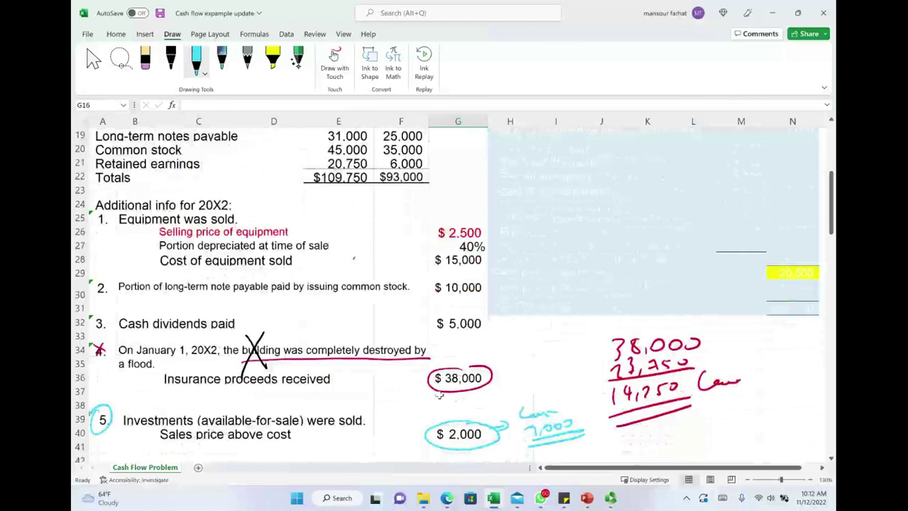
{"action": "scroll", "coordinate": [439, 395], "scroll_direction": "up", "scroll_amount": 5}
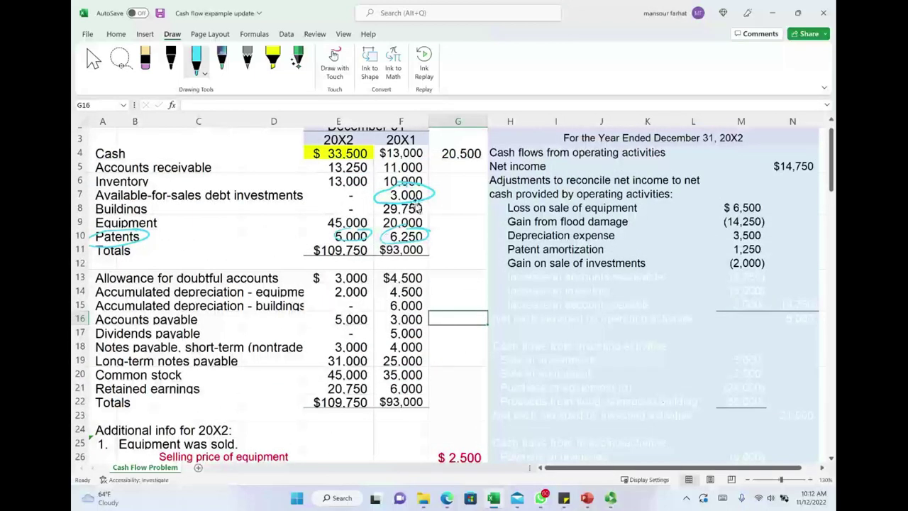
- Undo the ink circles around the investments and patent balances on rows 7 and 10
{"action": "key", "text": "ctrl+z"}
{"action": "mouse_move", "coordinate": [359, 186]}
{"action": "left_mouse_down"}
{"action": "mouse_move", "coordinate": [342, 203]}
{"action": "mouse_move", "coordinate": [359, 186]}
{"action": "left_mouse_up"}
{"action": "left_click_drag", "start_coordinate": [442, 189], "coordinate": [426, 191]}
{"action": "key", "text": "ctrl+z"}
{"action": "key", "text": "ctrl+z"}
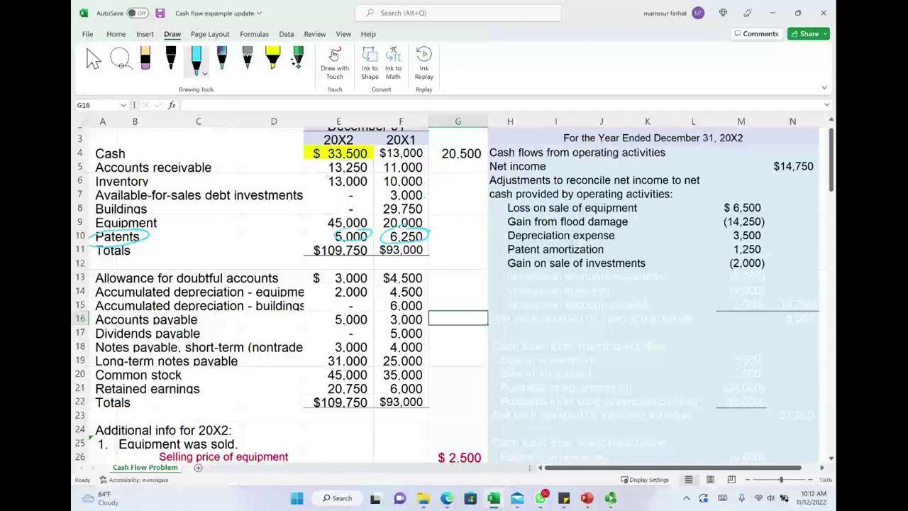
{"action": "key", "text": "ctrl+z"}
{"action": "key", "text": "ctrl+z"}
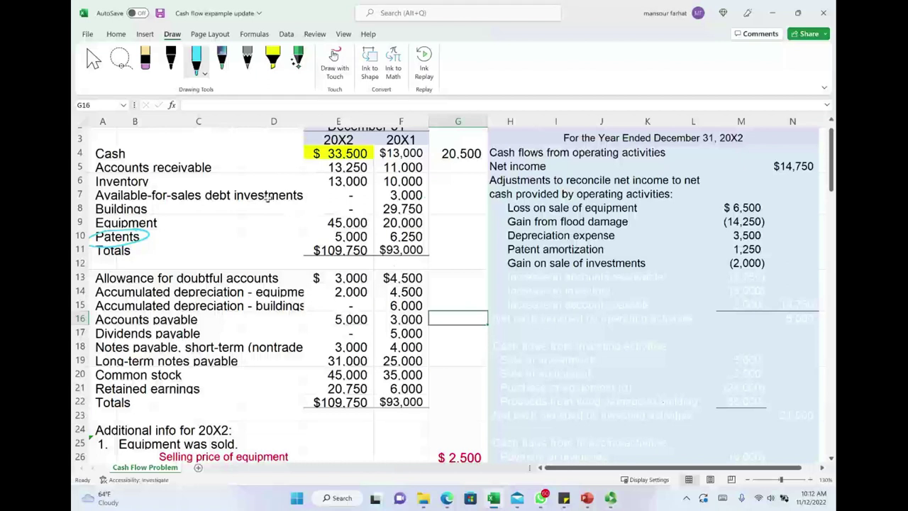
- Highlight the receivables, inventory and accounts payable rows on the balance sheet
{"action": "left_click_drag", "start_coordinate": [156, 168], "coordinate": [397, 187]}
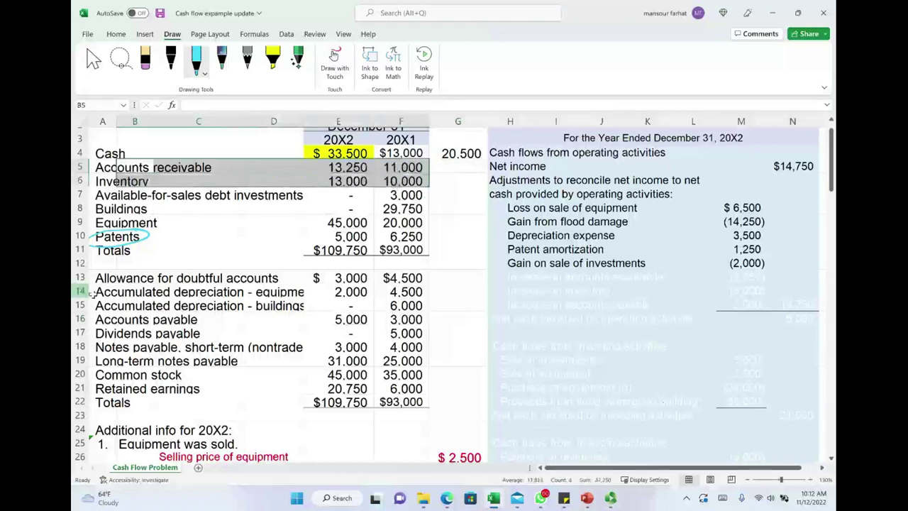
{"action": "left_click_drag", "start_coordinate": [124, 323], "coordinate": [401, 323]}
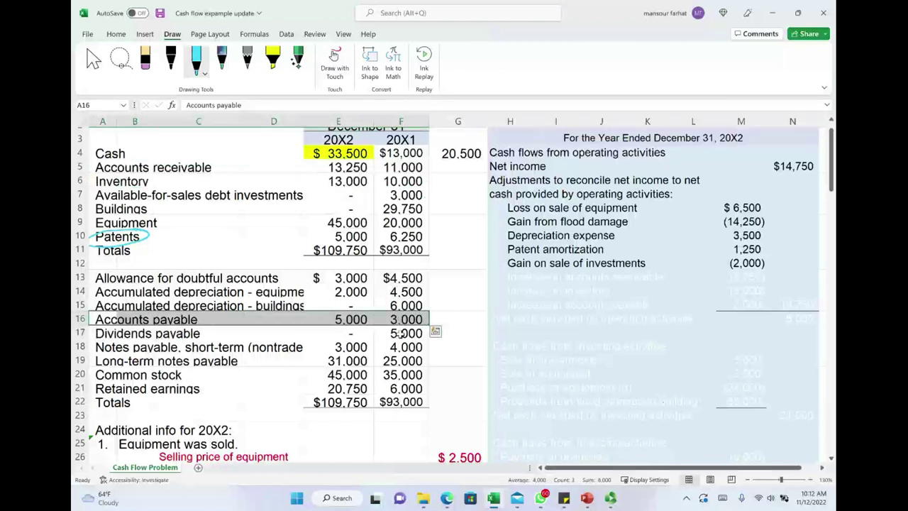
{"action": "scroll", "coordinate": [399, 332], "scroll_direction": "up", "scroll_amount": 1}
- Enter a formula subtracting 20X1 from 20X2 receivables, giving a 2,250 change
{"action": "left_click", "coordinate": [416, 191]}
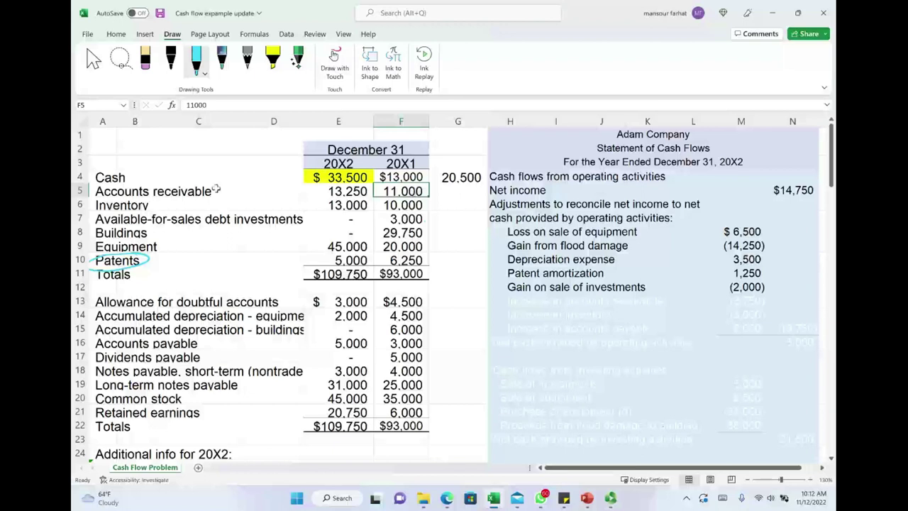
{"action": "left_click", "coordinate": [467, 192]}
{"action": "type", "text": "=F5-"}
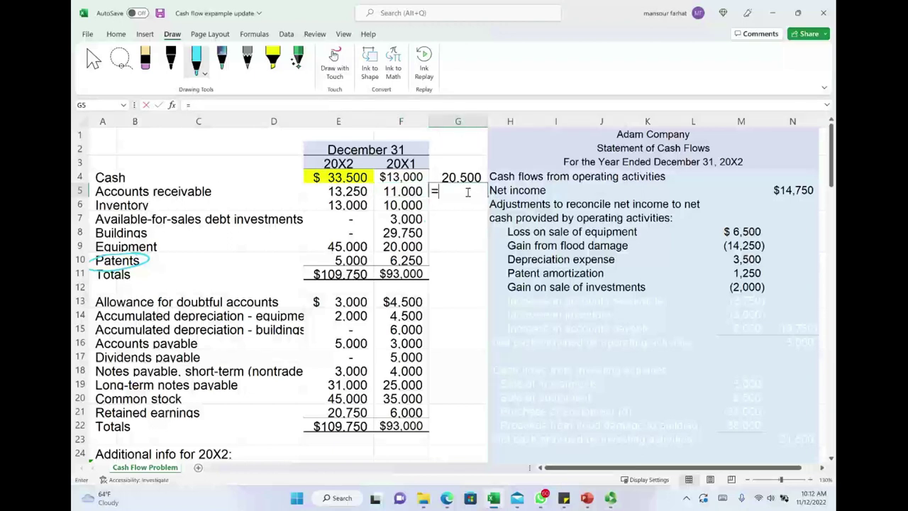
{"action": "key", "text": "Left"}
{"action": "key", "text": "Left"}
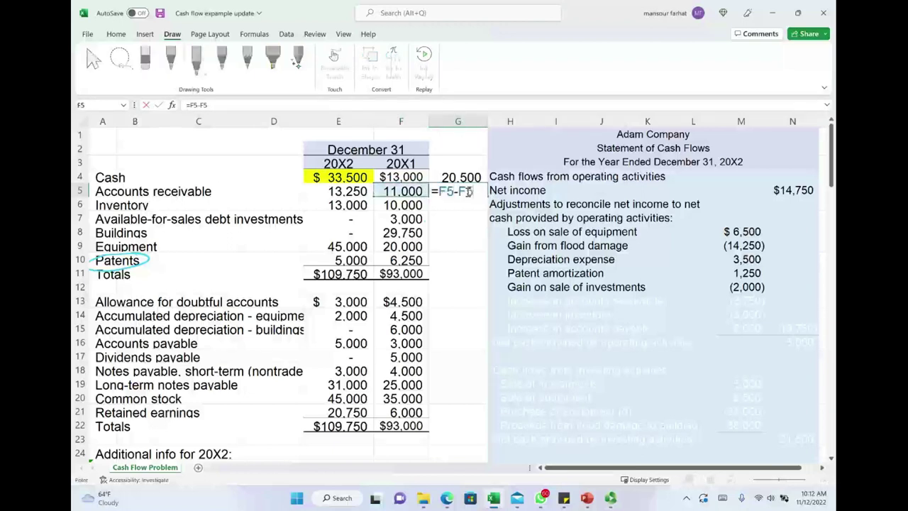
{"action": "key", "text": "Escape"}
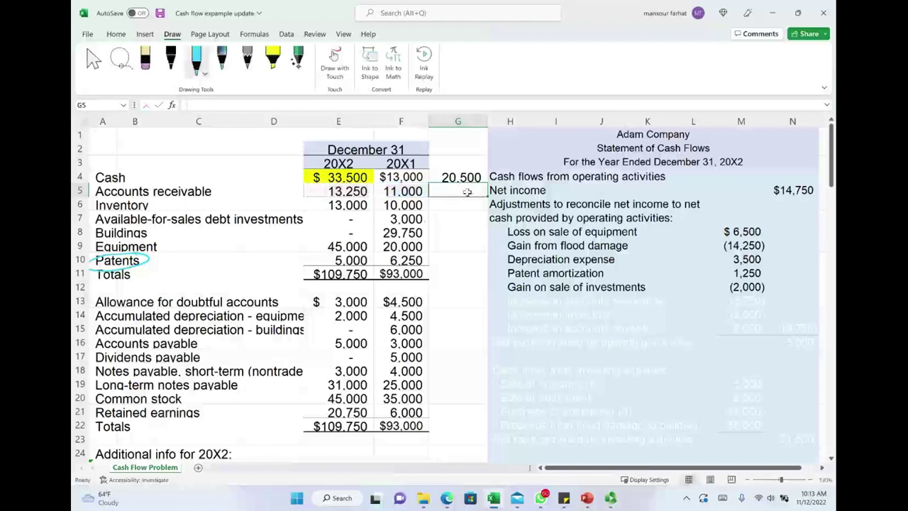
{"action": "type", "text": "="}
{"action": "key", "text": "Left"}
{"action": "key", "text": "Left"}
{"action": "type", "text": "-"}
{"action": "key", "text": "Left"}
{"action": "key", "text": "Return"}
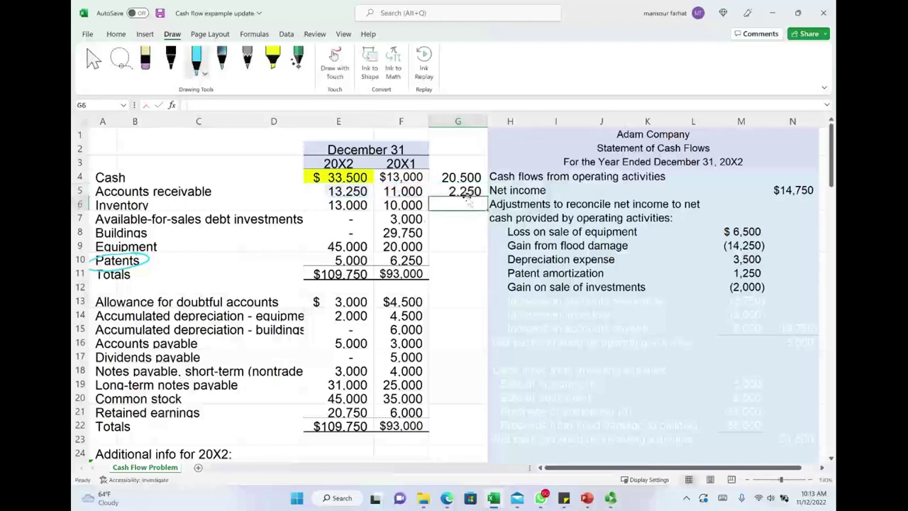
- Switch to cyan ink, select the allowance for doubtful accounts row, and erase stray ink marks
{"action": "left_click", "coordinate": [196, 58]}
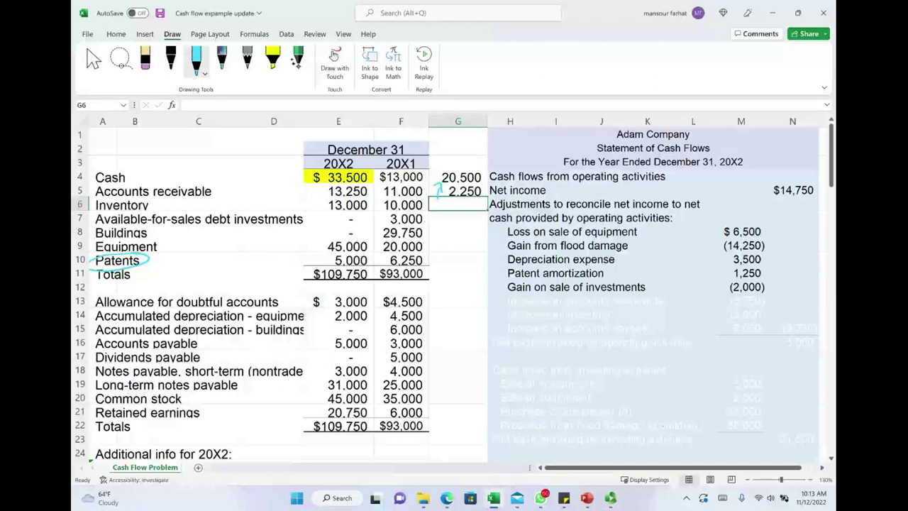
{"action": "left_click_drag", "start_coordinate": [501, 142], "coordinate": [507, 136]}
{"action": "left_click", "coordinate": [526, 135]}
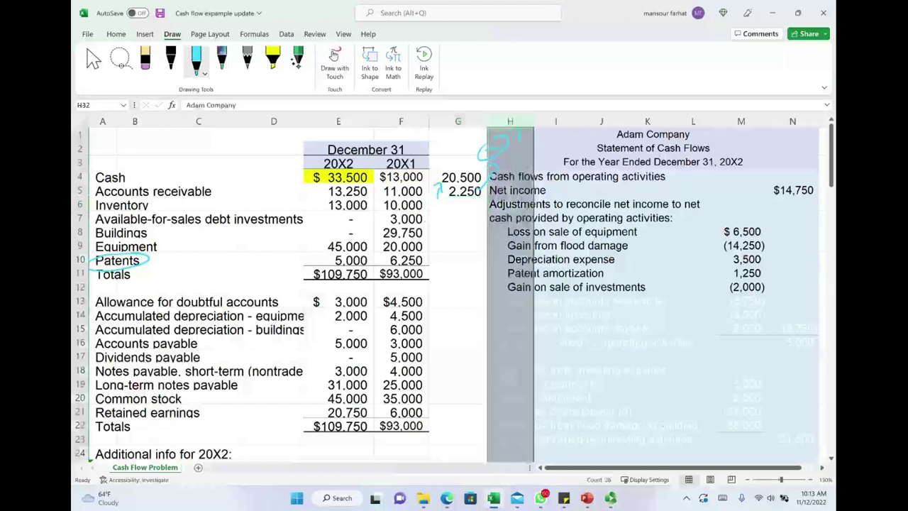
{"action": "key", "text": "ctrl+z"}
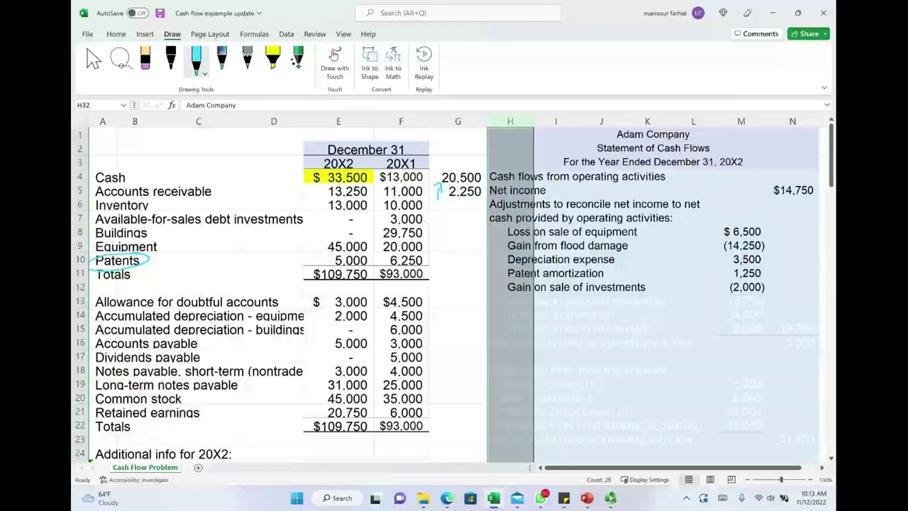
{"action": "left_click_drag", "start_coordinate": [114, 305], "coordinate": [401, 303]}
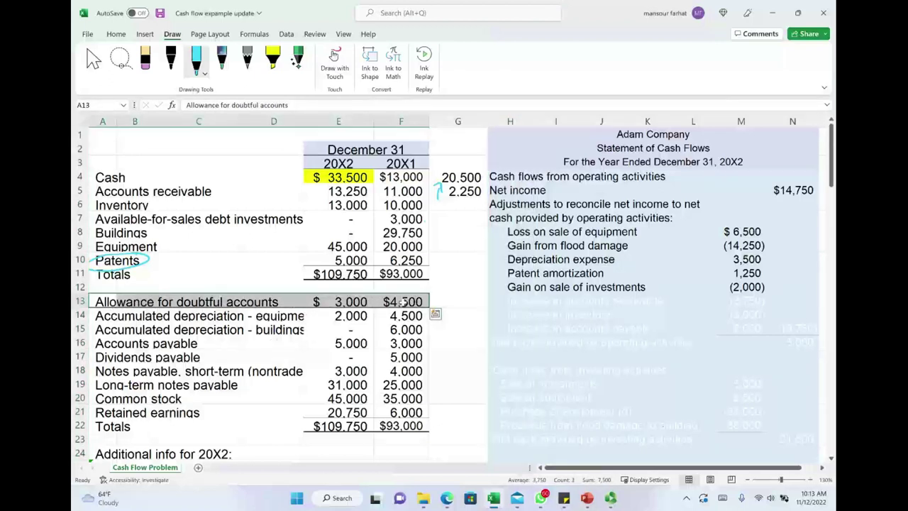
{"action": "key", "text": "ctrl+z"}
- Handwrite 11,000 − 4,500 = 6,500 net 20X1 receivables, linking receivables to its allowance
{"action": "mouse_move", "coordinate": [679, 370]}
{"action": "left_mouse_down"}
{"action": "mouse_move", "coordinate": [684, 385]}
{"action": "mouse_move", "coordinate": [706, 384]}
{"action": "left_mouse_up"}
{"action": "left_click_drag", "start_coordinate": [720, 365], "coordinate": [756, 367]}
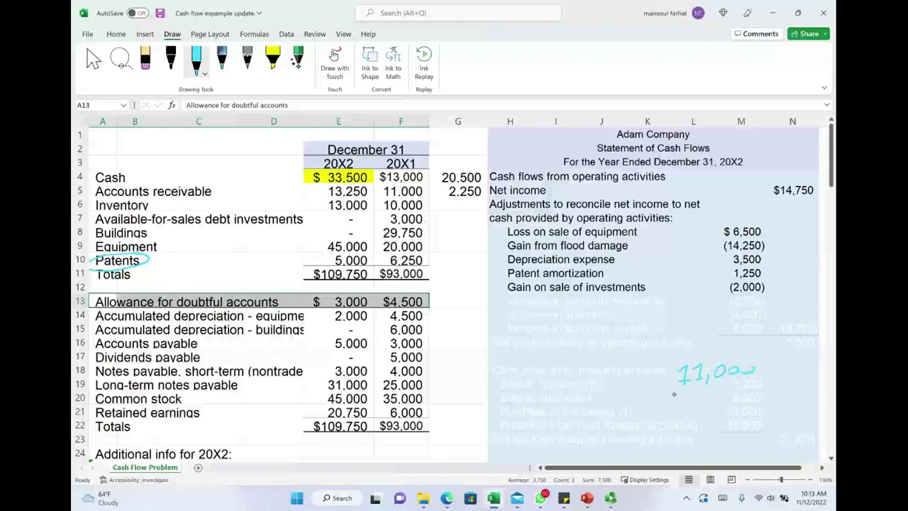
{"action": "left_click_drag", "start_coordinate": [694, 389], "coordinate": [703, 399]}
{"action": "mouse_move", "coordinate": [706, 395]}
{"action": "left_mouse_down"}
{"action": "mouse_move", "coordinate": [707, 403]}
{"action": "mouse_move", "coordinate": [751, 388]}
{"action": "left_mouse_up"}
{"action": "left_click_drag", "start_coordinate": [663, 409], "coordinate": [780, 400]}
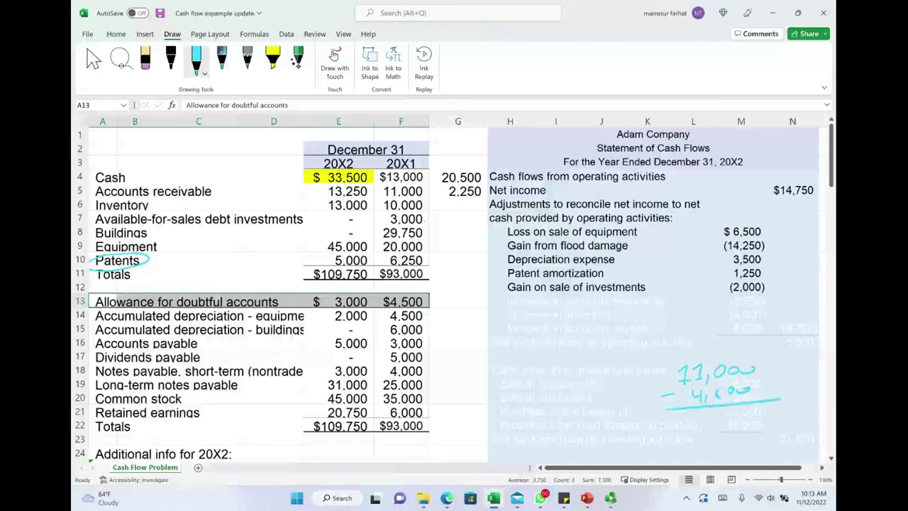
{"action": "mouse_move", "coordinate": [425, 189]}
{"action": "left_mouse_down"}
{"action": "mouse_move", "coordinate": [433, 297]}
{"action": "mouse_move", "coordinate": [443, 299]}
{"action": "left_mouse_up"}
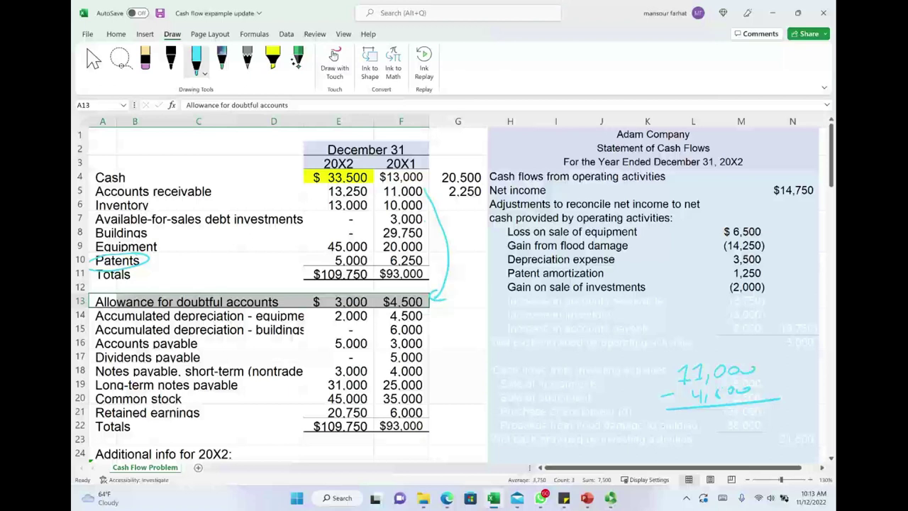
{"action": "mouse_move", "coordinate": [704, 412]}
{"action": "left_mouse_down"}
{"action": "mouse_move", "coordinate": [691, 425]}
{"action": "mouse_move", "coordinate": [702, 430]}
{"action": "left_mouse_up"}
{"action": "mouse_move", "coordinate": [721, 416]}
{"action": "left_mouse_down"}
{"action": "mouse_move", "coordinate": [714, 426]}
{"action": "mouse_move", "coordinate": [732, 418]}
{"action": "left_mouse_up"}
{"action": "left_click_drag", "start_coordinate": [749, 416], "coordinate": [749, 416]}
- Label the calculations by year and handwrite 13,250 − 3,000 = 10,250 net 20X2 receivables
{"action": "left_click_drag", "start_coordinate": [705, 335], "coordinate": [712, 345]}
{"action": "mouse_move", "coordinate": [709, 336]}
{"action": "left_mouse_down"}
{"action": "mouse_move", "coordinate": [710, 349]}
{"action": "mouse_move", "coordinate": [719, 348]}
{"action": "left_mouse_up"}
{"action": "left_click_drag", "start_coordinate": [584, 332], "coordinate": [587, 349]}
{"action": "mouse_move", "coordinate": [596, 336]}
{"action": "left_mouse_down"}
{"action": "mouse_move", "coordinate": [623, 351]}
{"action": "mouse_move", "coordinate": [588, 384]}
{"action": "mouse_move", "coordinate": [643, 365]}
{"action": "left_mouse_up"}
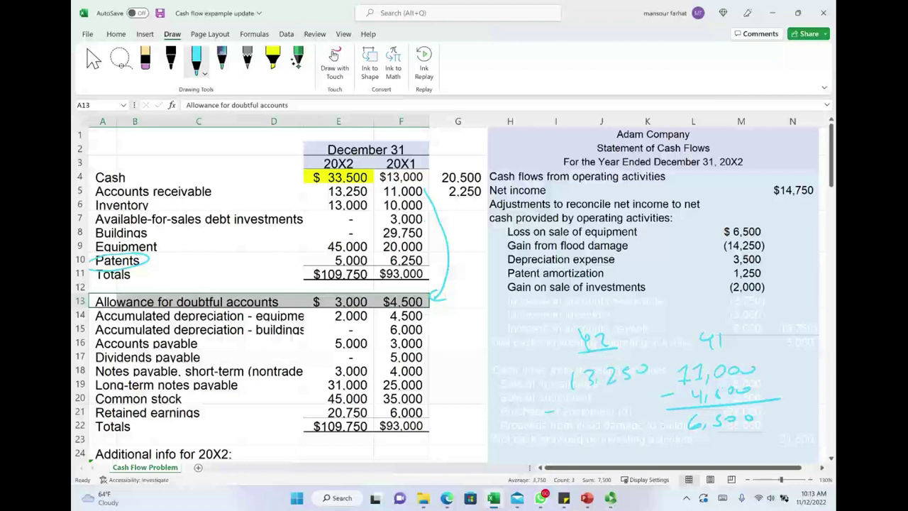
{"action": "mouse_move", "coordinate": [325, 190]}
{"action": "left_mouse_down"}
{"action": "mouse_move", "coordinate": [301, 291]}
{"action": "mouse_move", "coordinate": [317, 307]}
{"action": "left_mouse_up"}
{"action": "mouse_move", "coordinate": [583, 399]}
{"action": "left_mouse_down"}
{"action": "mouse_move", "coordinate": [589, 416]}
{"action": "mouse_move", "coordinate": [637, 397]}
{"action": "left_mouse_up"}
{"action": "mouse_move", "coordinate": [568, 426]}
{"action": "left_mouse_down"}
{"action": "mouse_move", "coordinate": [641, 413]}
{"action": "mouse_move", "coordinate": [572, 445]}
{"action": "left_mouse_up"}
{"action": "left_click_drag", "start_coordinate": [585, 429], "coordinate": [623, 434]}
{"action": "left_click_drag", "start_coordinate": [637, 423], "coordinate": [637, 423]}
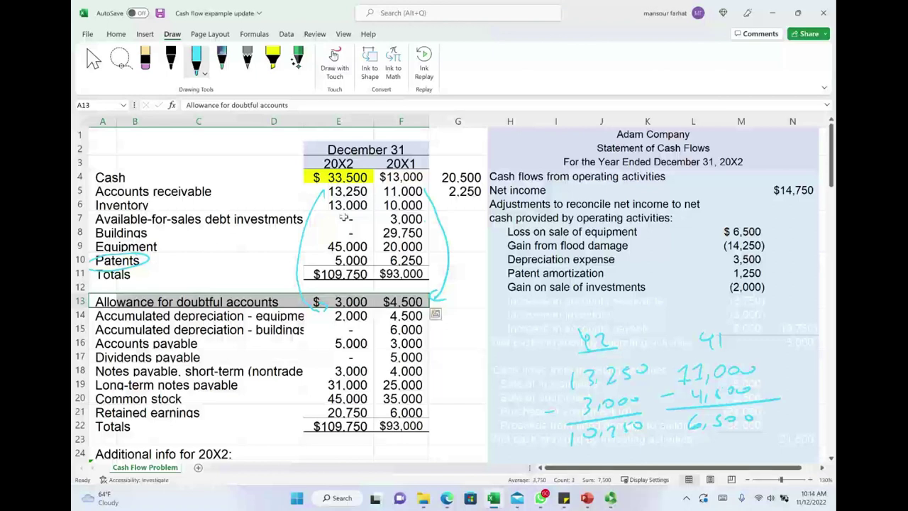
- Darken the faded accounts receivable row to reveal the (3,750) adjustment
{"action": "left_click_drag", "start_coordinate": [508, 302], "coordinate": [729, 296]}
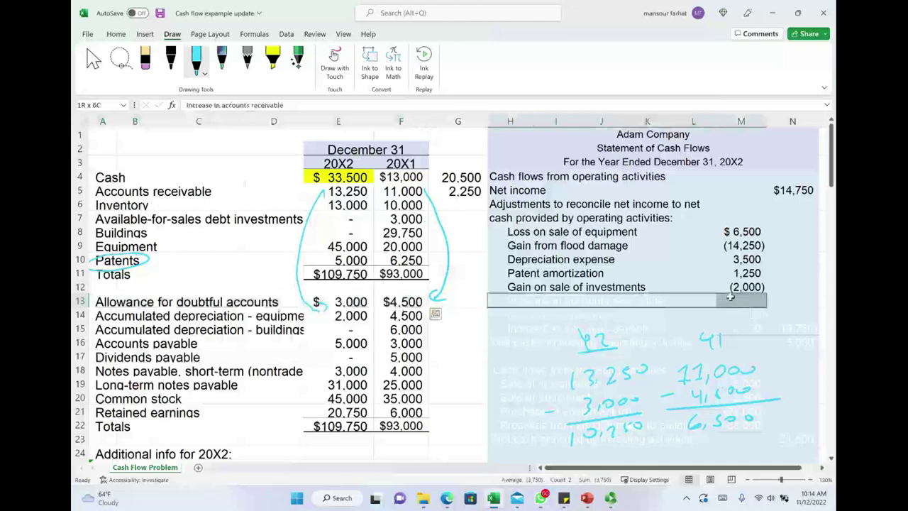
{"action": "right_click", "coordinate": [730, 297]}
{"action": "left_click", "coordinate": [650, 124]}
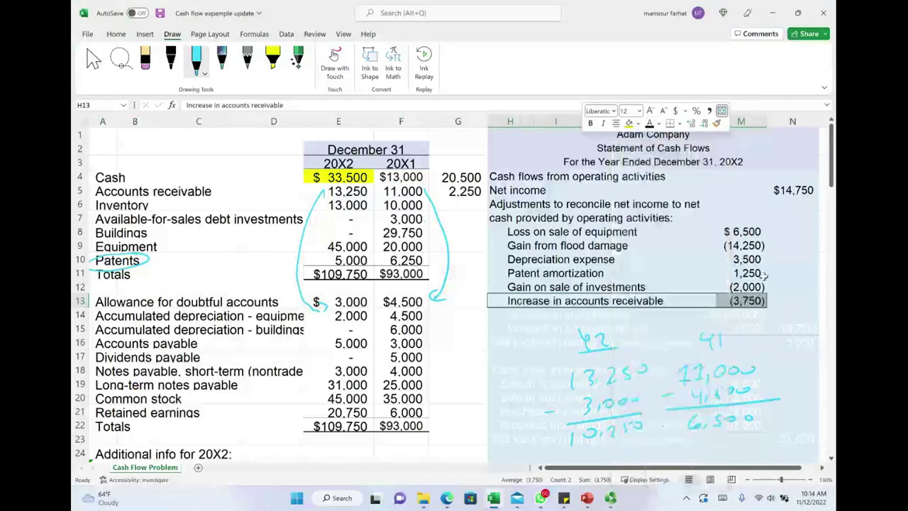
{"action": "left_click", "coordinate": [779, 310]}
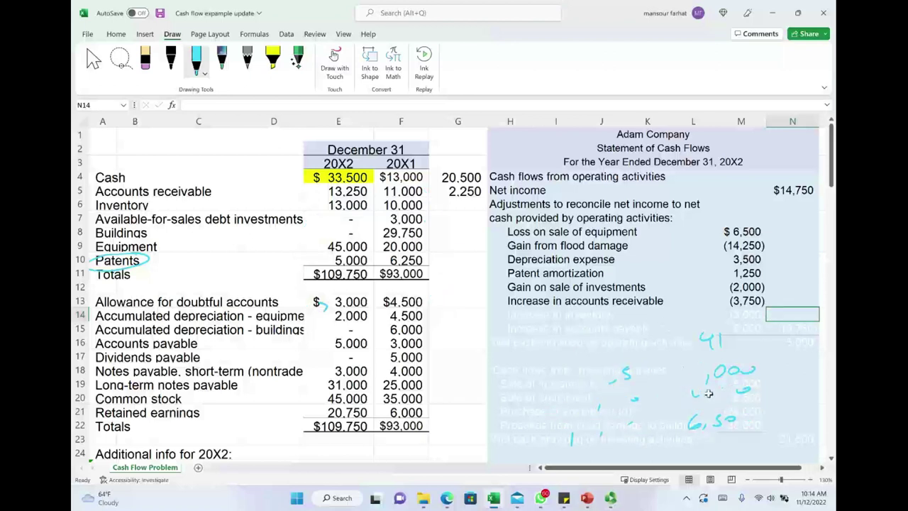
{"action": "left_click", "coordinate": [458, 205]}
- Enter =E6-F6 for the 3,000 inventory change and reveal the Increase in inventory row
{"action": "type", "text": "="}
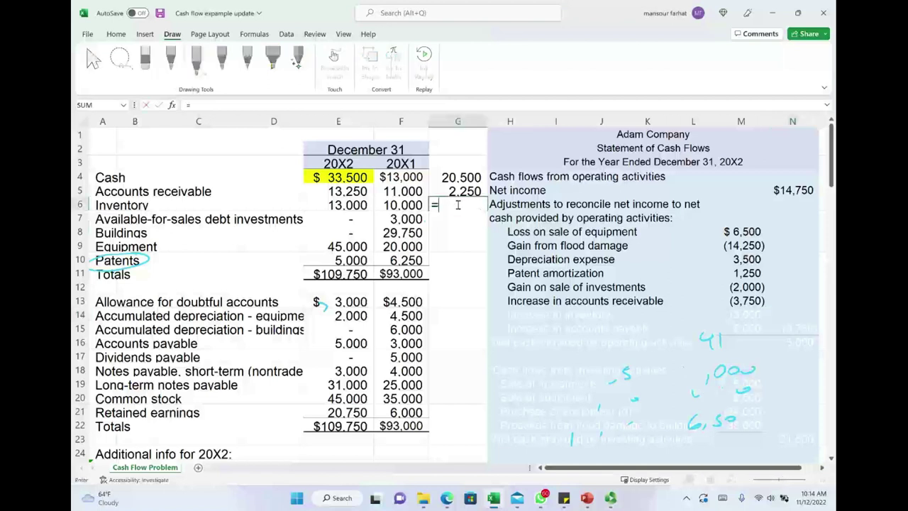
{"action": "type", "text": "E6-F6"}
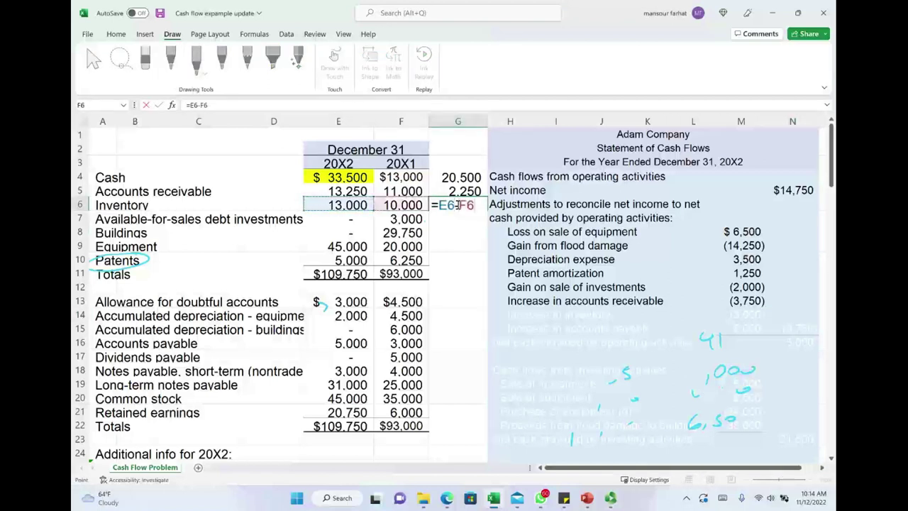
{"action": "key", "text": "Return"}
{"action": "left_click_drag", "start_coordinate": [500, 315], "coordinate": [749, 313]}
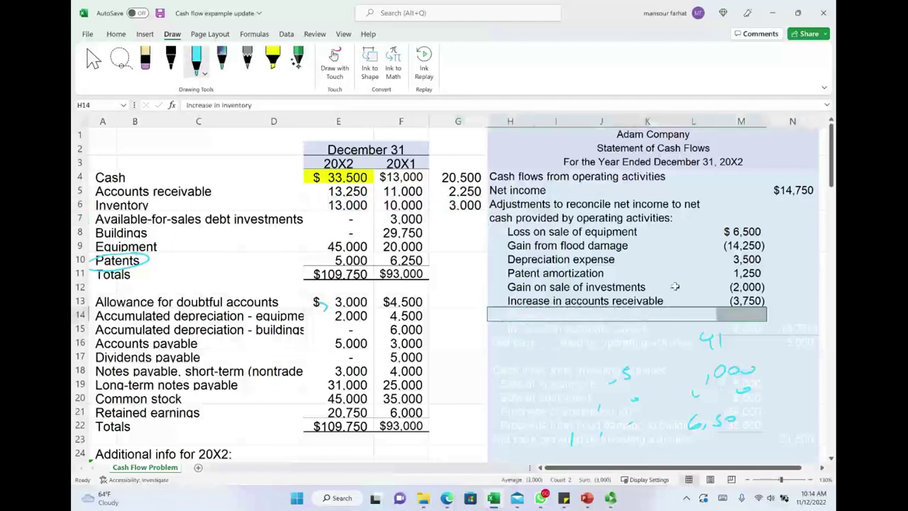
{"action": "right_click", "coordinate": [680, 315]}
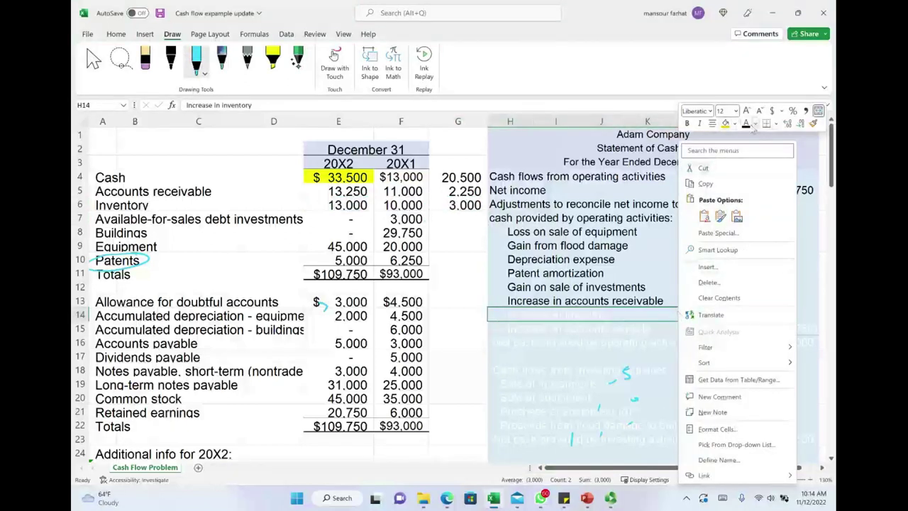
{"action": "key", "text": "Escape"}
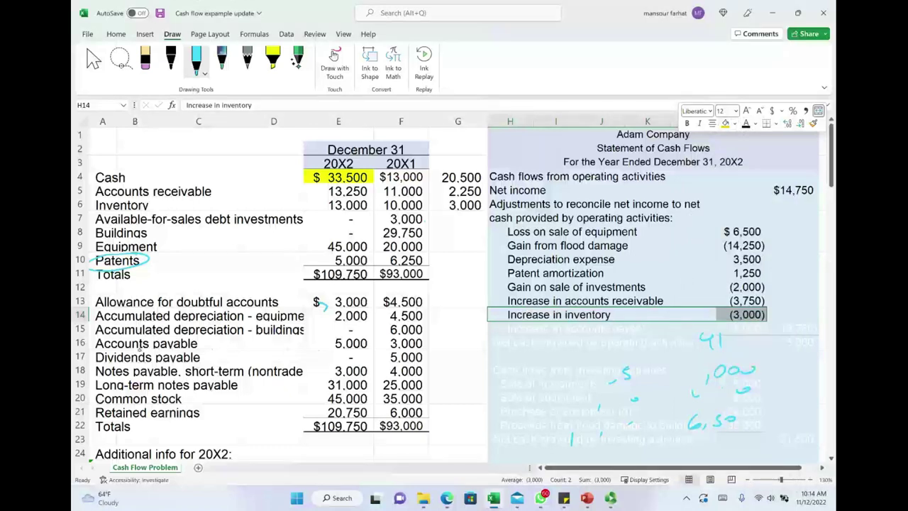
- Ink-mark Accounts payable 5,000 and 3,000, then reveal the 2,000 accounts payable adjustment row
{"action": "left_click_drag", "start_coordinate": [226, 345], "coordinate": [299, 343]}
{"action": "mouse_move", "coordinate": [409, 337]}
{"action": "left_mouse_down"}
{"action": "mouse_move", "coordinate": [384, 340]}
{"action": "mouse_move", "coordinate": [429, 338]}
{"action": "mouse_move", "coordinate": [367, 344]}
{"action": "left_mouse_up"}
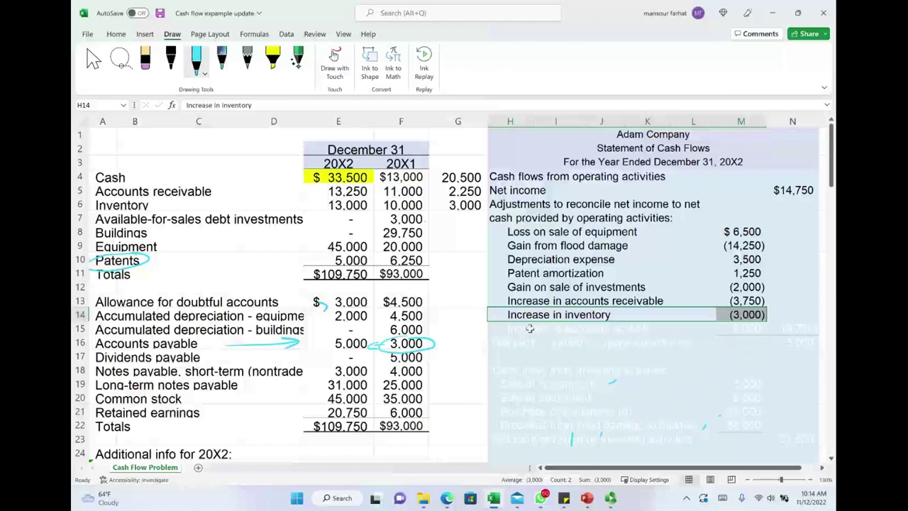
{"action": "left_click_drag", "start_coordinate": [531, 329], "coordinate": [719, 336]}
{"action": "right_click", "coordinate": [724, 332]}
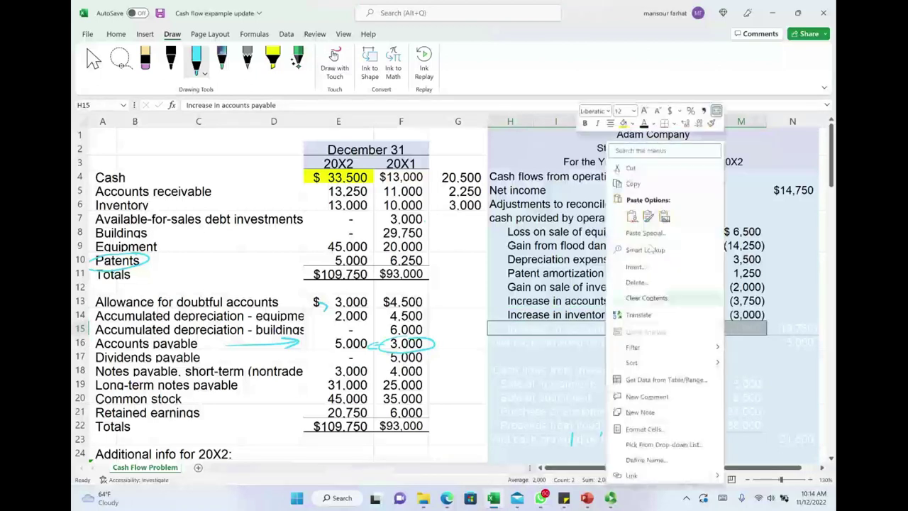
{"action": "left_click", "coordinate": [643, 123]}
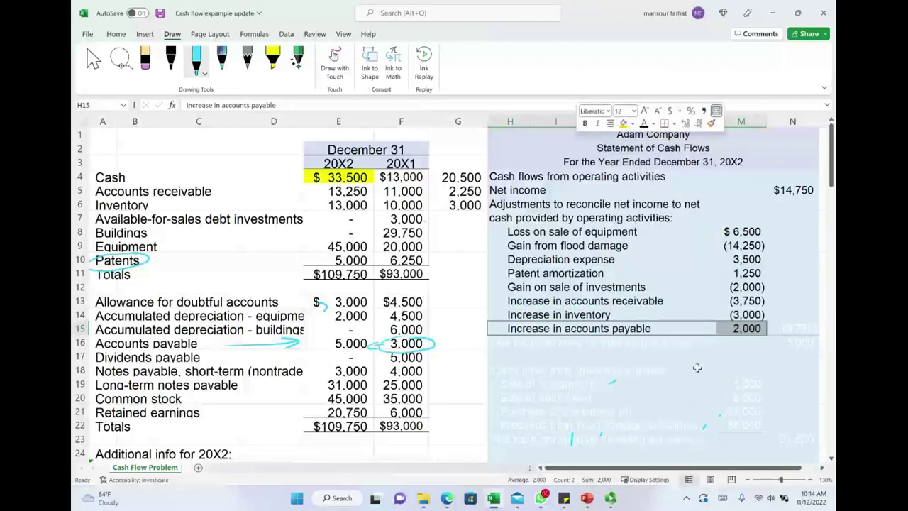
{"action": "left_click", "coordinate": [741, 382]}
- Trace the adjustments into the (9,750) subtotal and select the net operating cash row for formatting
{"action": "right_click", "coordinate": [806, 331]}
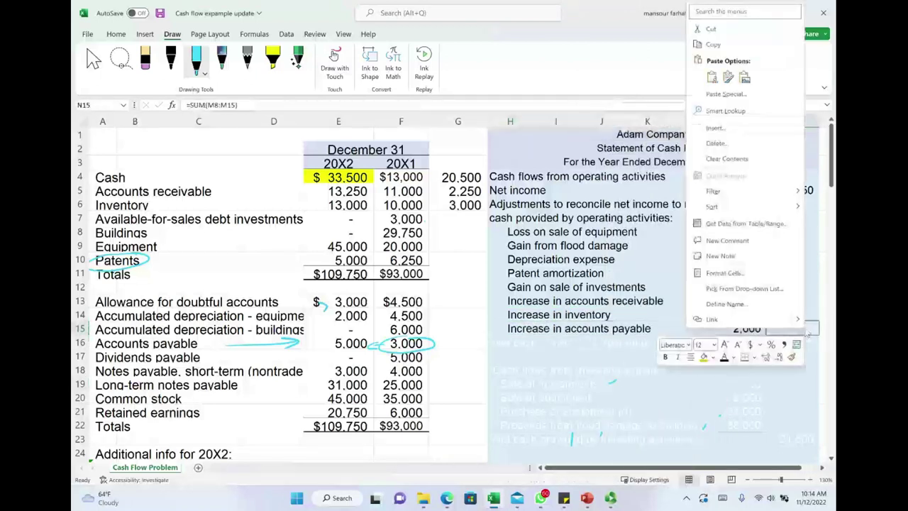
{"action": "key", "text": "Escape"}
{"action": "left_click_drag", "start_coordinate": [738, 232], "coordinate": [741, 329]}
{"action": "left_click", "coordinate": [805, 331]}
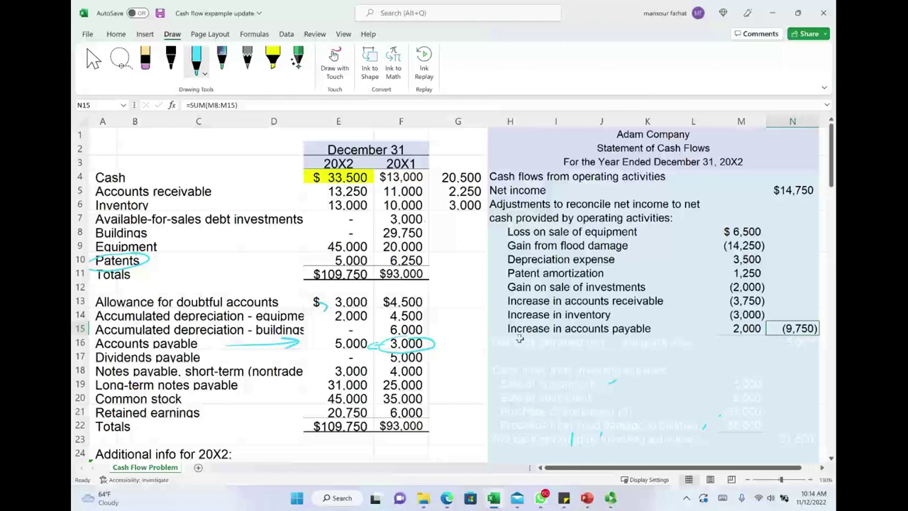
{"action": "left_click_drag", "start_coordinate": [513, 342], "coordinate": [780, 344]}
{"action": "right_click", "coordinate": [784, 346]}
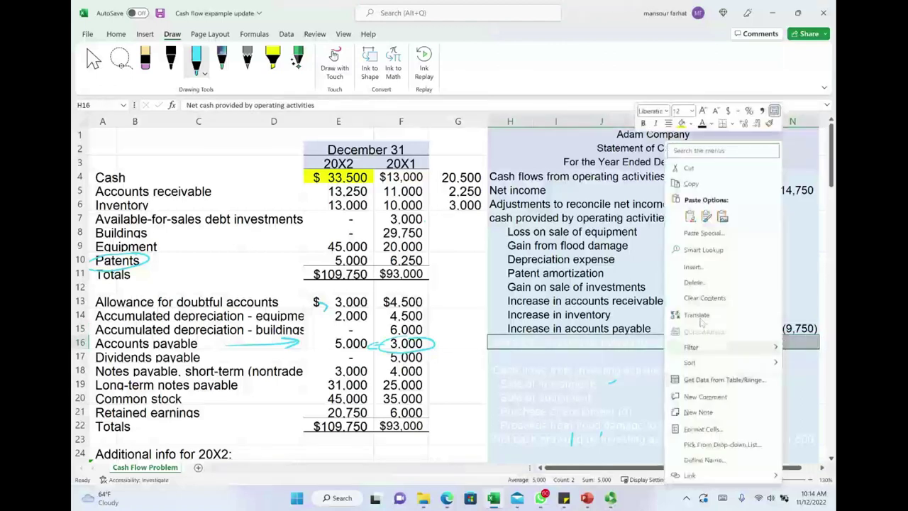
- Reveal net operating cash of 5,000, circle the $14,750 net income, and underline 5,000 in ink
{"action": "left_click", "coordinate": [702, 124]}
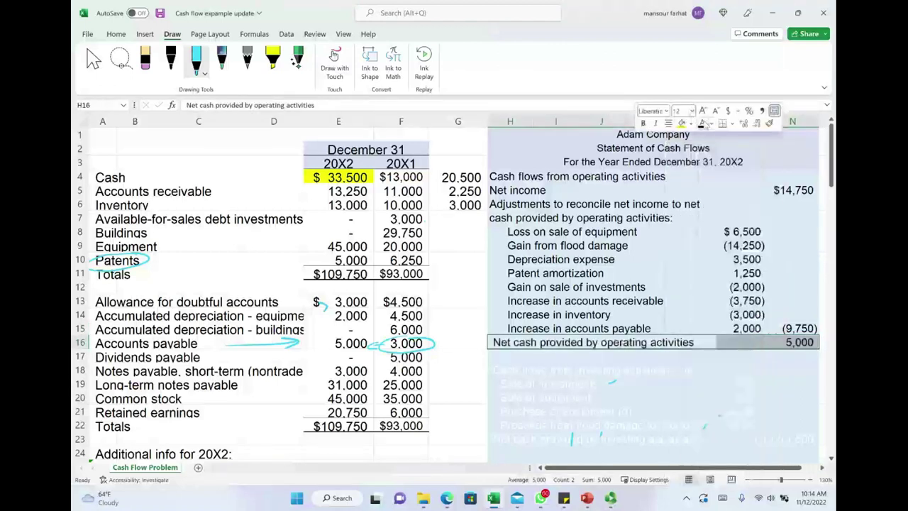
{"action": "left_click", "coordinate": [734, 357]}
{"action": "mouse_move", "coordinate": [794, 180]}
{"action": "left_mouse_down"}
{"action": "mouse_move", "coordinate": [813, 200]}
{"action": "mouse_move", "coordinate": [799, 180]}
{"action": "mouse_move", "coordinate": [786, 306]}
{"action": "mouse_move", "coordinate": [798, 304]}
{"action": "left_mouse_up"}
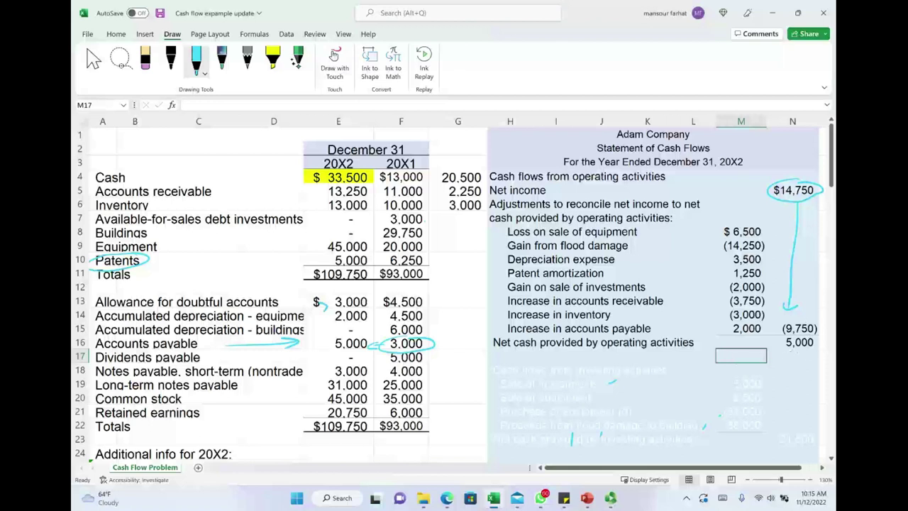
{"action": "left_click_drag", "start_coordinate": [787, 350], "coordinate": [824, 349]}
{"action": "left_click_drag", "start_coordinate": [672, 248], "coordinate": [672, 271]}
{"action": "left_click_drag", "start_coordinate": [676, 231], "coordinate": [664, 237]}
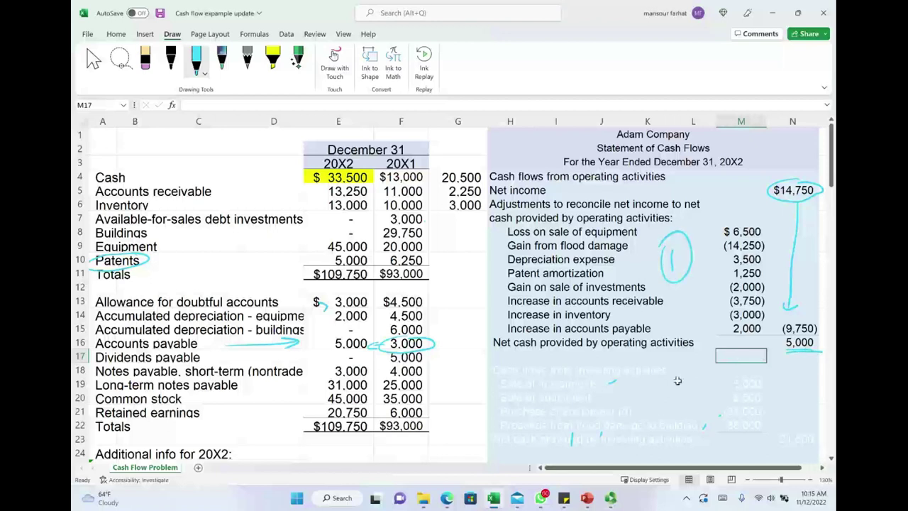
{"action": "left_click", "coordinate": [500, 373]}
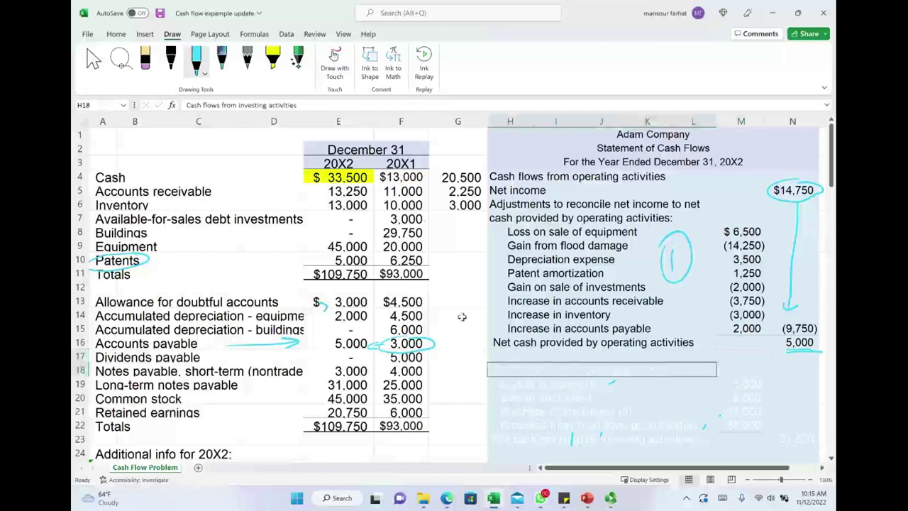
- Darken the Cash flows from investing activities heading and remove the 5,000 ink underline
{"action": "right_click", "coordinate": [561, 381]}
{"action": "left_click", "coordinate": [629, 404]}
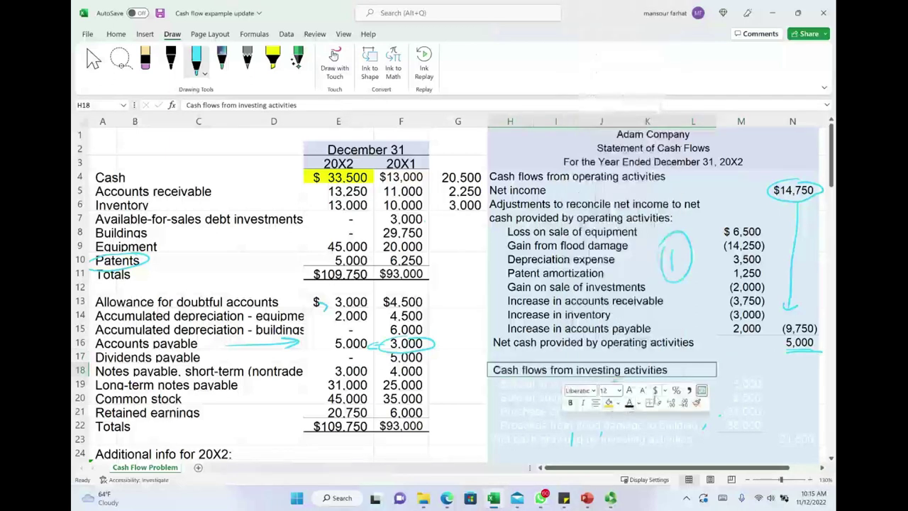
{"action": "key", "text": "ctrl+z"}
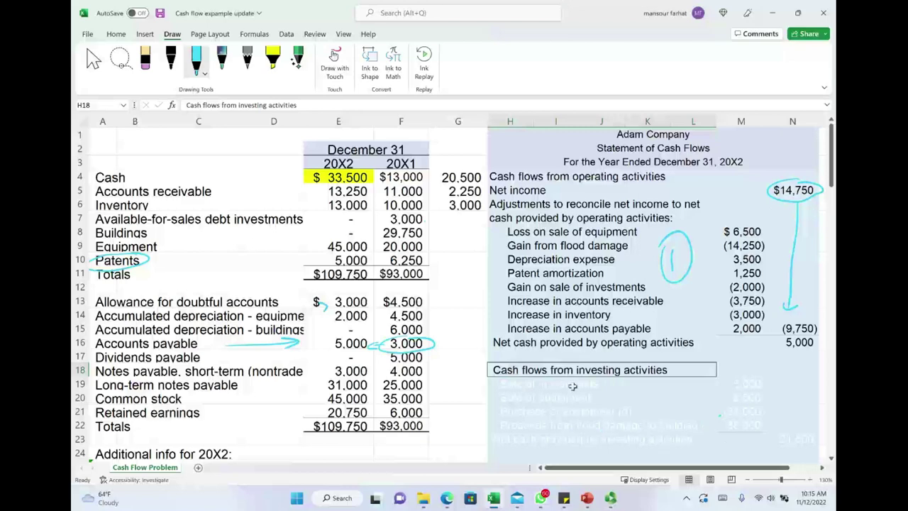
- Undo the Accounts payable arrow and Patents circle, then circle the 20X1 equipment balance of 20,000
{"action": "scroll", "coordinate": [573, 386], "scroll_direction": "down", "scroll_amount": 3}
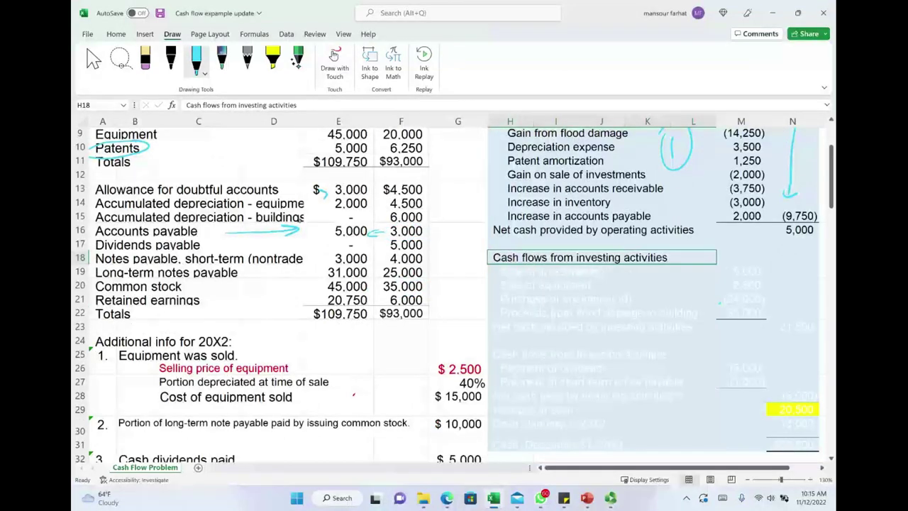
{"action": "key", "text": "ctrl+z"}
{"action": "scroll", "coordinate": [455, 291], "scroll_direction": "up", "scroll_amount": 3}
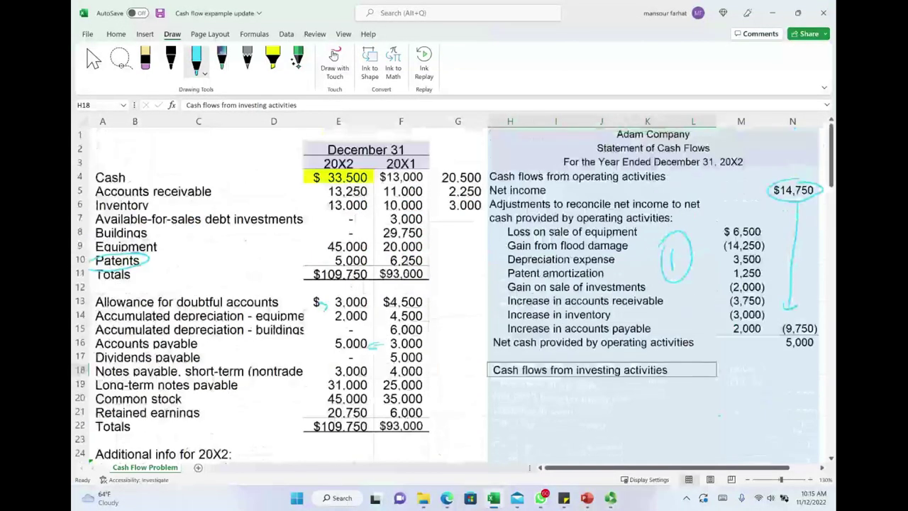
{"action": "key", "text": "ctrl+z"}
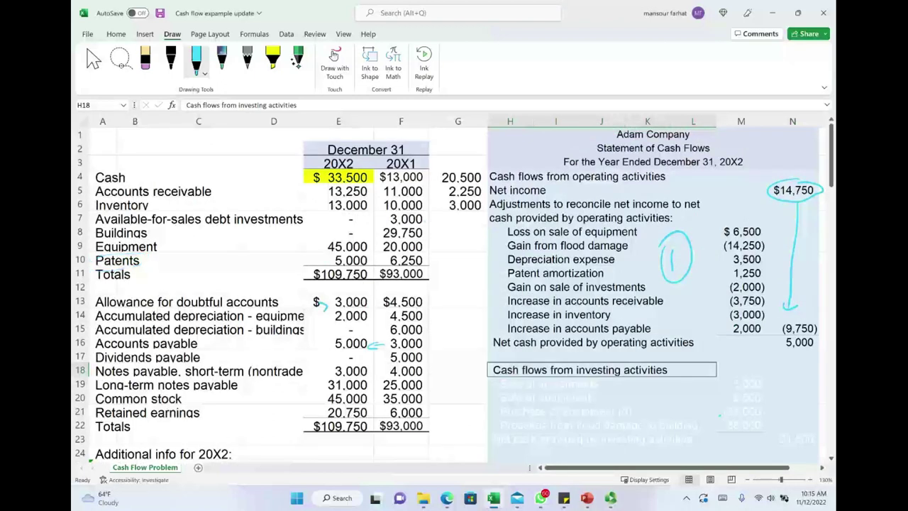
{"action": "mouse_move", "coordinate": [401, 237]}
{"action": "left_mouse_down"}
{"action": "mouse_move", "coordinate": [440, 246]}
{"action": "mouse_move", "coordinate": [425, 252]}
{"action": "left_mouse_up"}
{"action": "scroll", "coordinate": [455, 291], "scroll_direction": "down", "scroll_amount": 5}
- Erase the old cash ink and draw a T-account with 20,000 on its right side
{"action": "mouse_move", "coordinate": [658, 406]}
{"action": "left_mouse_down"}
{"action": "mouse_move", "coordinate": [639, 429]}
{"action": "mouse_move", "coordinate": [738, 443]}
{"action": "mouse_move", "coordinate": [718, 400]}
{"action": "mouse_move", "coordinate": [701, 406]}
{"action": "left_mouse_up"}
{"action": "left_click_drag", "start_coordinate": [512, 305], "coordinate": [756, 307]}
{"action": "left_click_drag", "start_coordinate": [631, 308], "coordinate": [644, 444]}
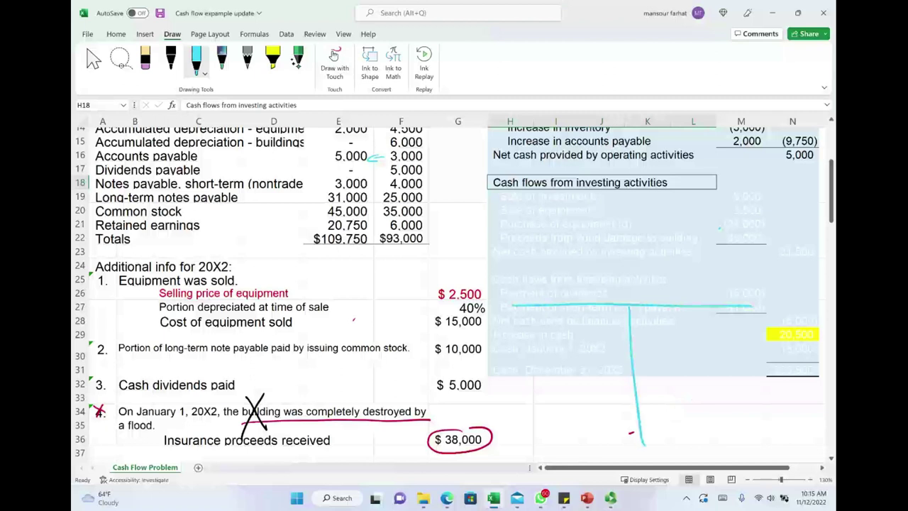
{"action": "mouse_move", "coordinate": [643, 317]}
{"action": "left_mouse_down"}
{"action": "mouse_move", "coordinate": [654, 331]}
{"action": "mouse_move", "coordinate": [666, 316]}
{"action": "left_mouse_up"}
{"action": "mouse_move", "coordinate": [675, 324]}
{"action": "left_mouse_down"}
{"action": "mouse_move", "coordinate": [672, 331]}
{"action": "mouse_move", "coordinate": [687, 319]}
{"action": "left_mouse_up"}
{"action": "left_click_drag", "start_coordinate": [705, 317], "coordinate": [723, 316]}
- Draw the T-account's closing line, write 45,000 below it, and label it Equip
{"action": "left_click_drag", "start_coordinate": [503, 409], "coordinate": [764, 394]}
{"action": "mouse_move", "coordinate": [651, 407]}
{"action": "left_mouse_down"}
{"action": "mouse_move", "coordinate": [663, 421]}
{"action": "mouse_move", "coordinate": [687, 417]}
{"action": "left_mouse_up"}
{"action": "left_click_drag", "start_coordinate": [700, 409], "coordinate": [710, 412]}
{"action": "left_click_drag", "start_coordinate": [728, 408], "coordinate": [725, 410]}
{"action": "mouse_move", "coordinate": [572, 277]}
{"action": "left_mouse_down"}
{"action": "mouse_move", "coordinate": [559, 294]}
{"action": "mouse_move", "coordinate": [576, 285]}
{"action": "left_mouse_up"}
{"action": "mouse_move", "coordinate": [598, 283]}
{"action": "left_mouse_down"}
{"action": "mouse_move", "coordinate": [589, 292]}
{"action": "mouse_move", "coordinate": [600, 310]}
{"action": "left_mouse_up"}
{"action": "left_click_drag", "start_coordinate": [606, 284], "coordinate": [643, 304]}
{"action": "left_click_drag", "start_coordinate": [643, 284], "coordinate": [644, 293]}
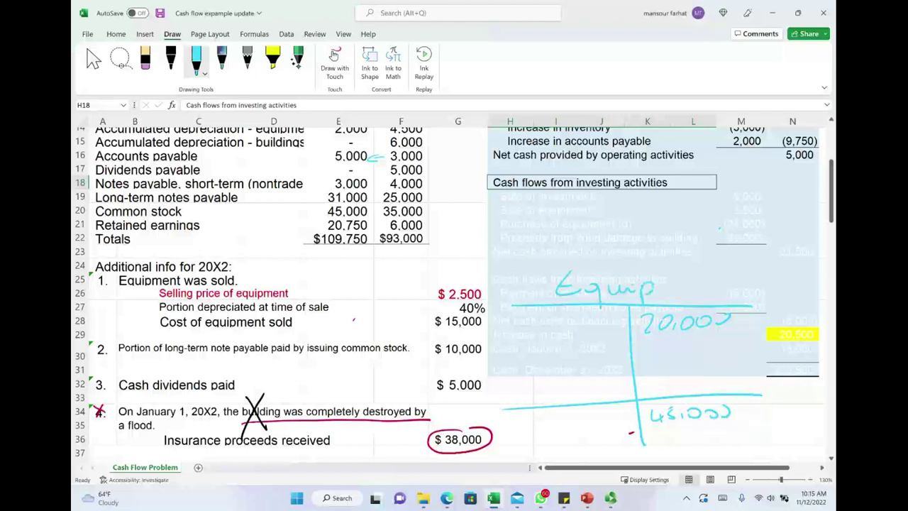
- Circle the $15,000 cost of equipment sold, then write -15,000 in red and cross off item 1
{"action": "left_click_drag", "start_coordinate": [120, 290], "coordinate": [234, 285]}
{"action": "left_click_drag", "start_coordinate": [466, 314], "coordinate": [487, 317]}
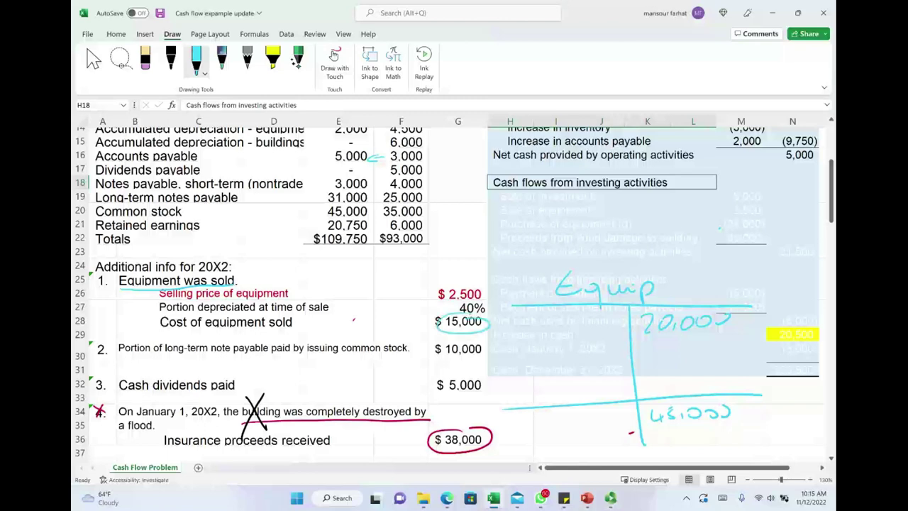
{"action": "left_click", "coordinate": [196, 60]}
{"action": "left_click", "coordinate": [179, 165]}
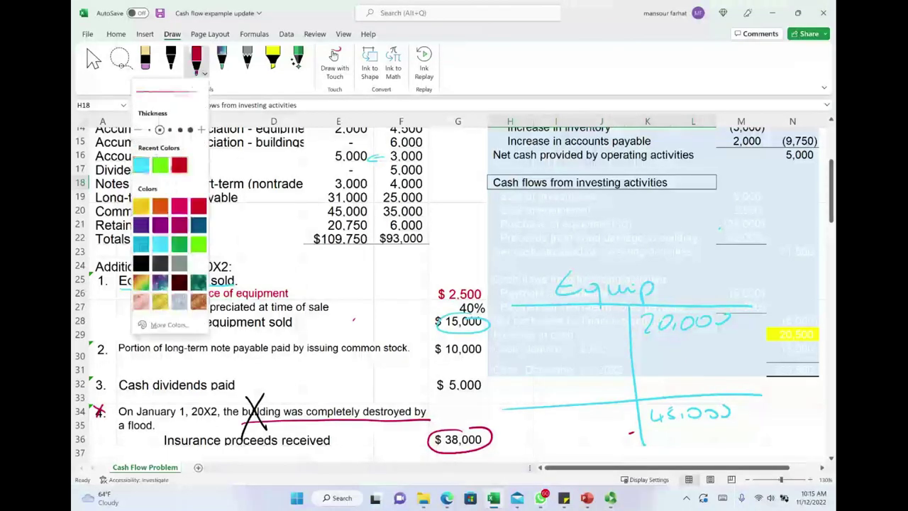
{"action": "left_click_drag", "start_coordinate": [519, 333], "coordinate": [560, 338]}
{"action": "left_click_drag", "start_coordinate": [570, 326], "coordinate": [601, 328]}
{"action": "left_click_drag", "start_coordinate": [96, 270], "coordinate": [108, 287]}
{"action": "left_click_drag", "start_coordinate": [108, 271], "coordinate": [97, 296]}
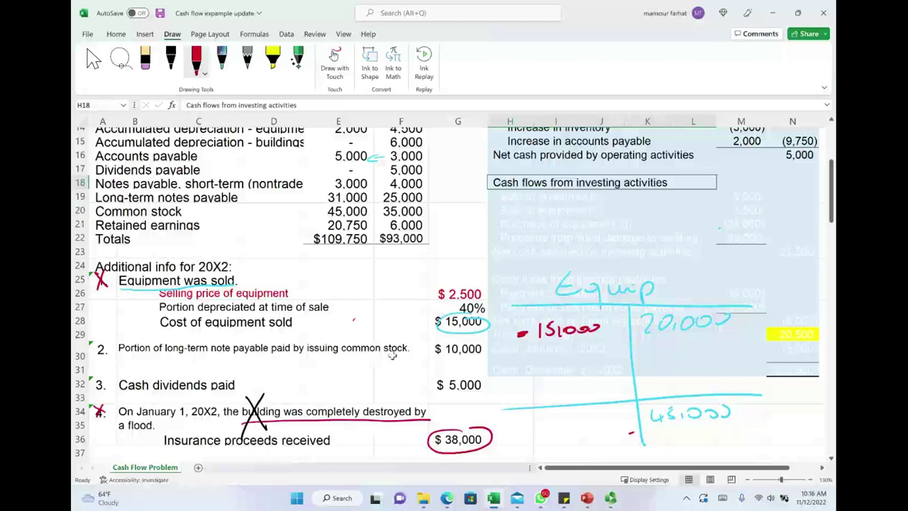
- Scroll down to select the note on cash paid for equipment
{"action": "scroll", "coordinate": [392, 355], "scroll_direction": "down", "scroll_amount": 1}
{"action": "scroll", "coordinate": [207, 351], "scroll_direction": "down", "scroll_amount": 1}
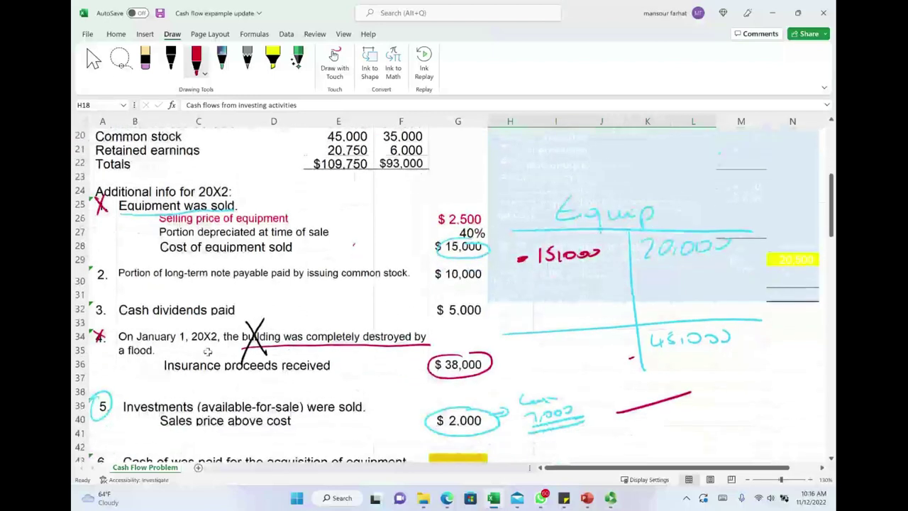
{"action": "scroll", "coordinate": [207, 298], "scroll_direction": "down", "scroll_amount": 1}
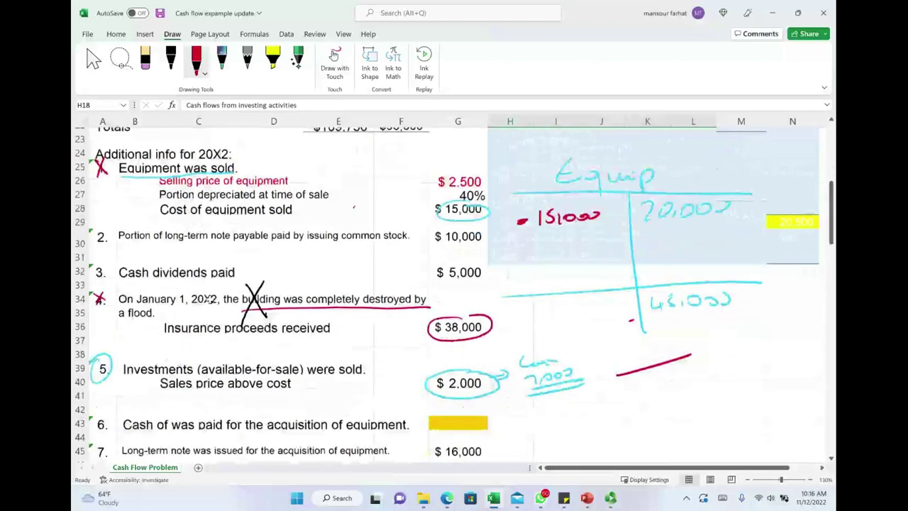
{"action": "scroll", "coordinate": [277, 320], "scroll_direction": "down", "scroll_amount": 1}
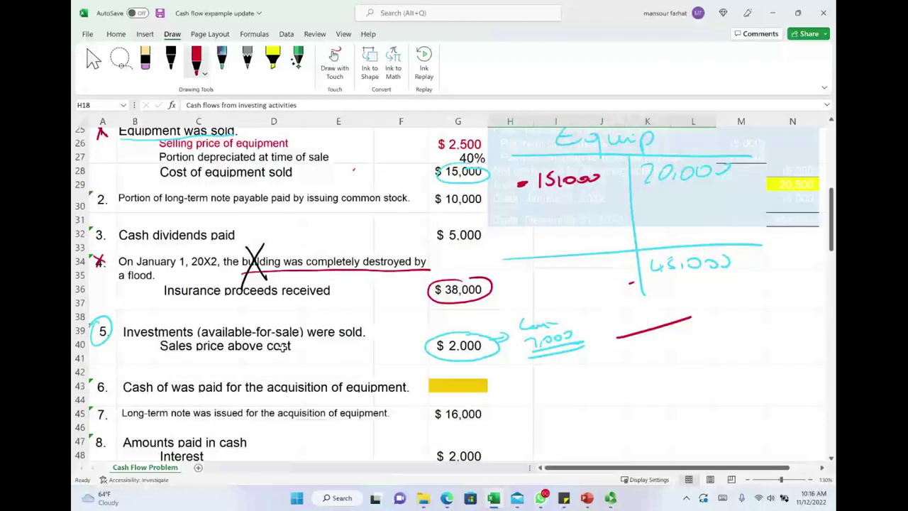
{"action": "scroll", "coordinate": [259, 325], "scroll_direction": "down", "scroll_amount": 1}
{"action": "left_click", "coordinate": [143, 355]}
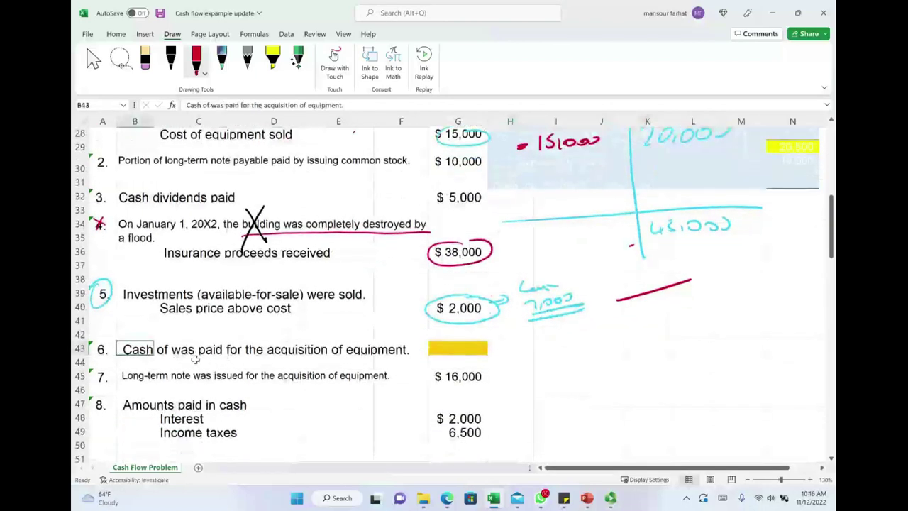
{"action": "scroll", "coordinate": [406, 367], "scroll_direction": "up", "scroll_amount": 2}
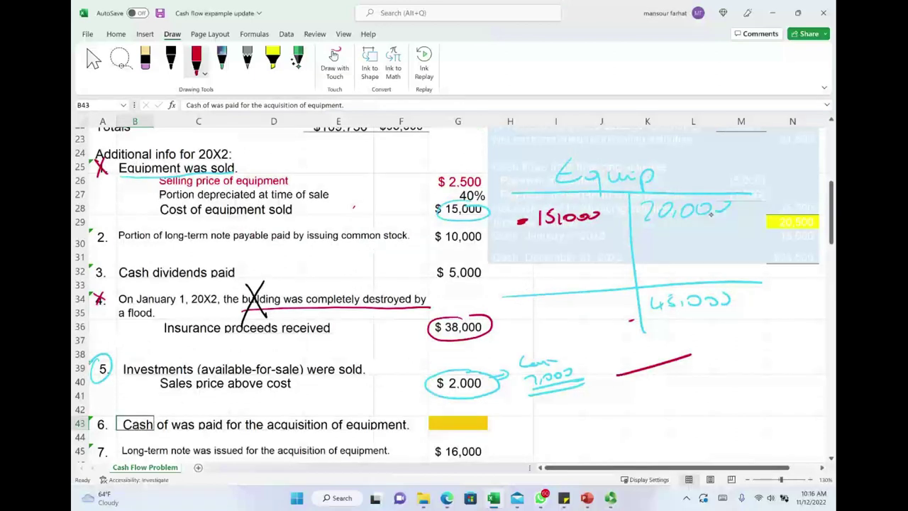
- Clear the old figures and rewrite the Equip balances: 20,000 opening and 45,000 ending
{"action": "mouse_move", "coordinate": [601, 212]}
{"action": "left_mouse_down"}
{"action": "mouse_move", "coordinate": [519, 222]}
{"action": "mouse_move", "coordinate": [717, 220]}
{"action": "mouse_move", "coordinate": [727, 207]}
{"action": "mouse_move", "coordinate": [668, 313]}
{"action": "mouse_move", "coordinate": [697, 301]}
{"action": "mouse_move", "coordinate": [660, 234]}
{"action": "mouse_move", "coordinate": [671, 296]}
{"action": "left_mouse_up"}
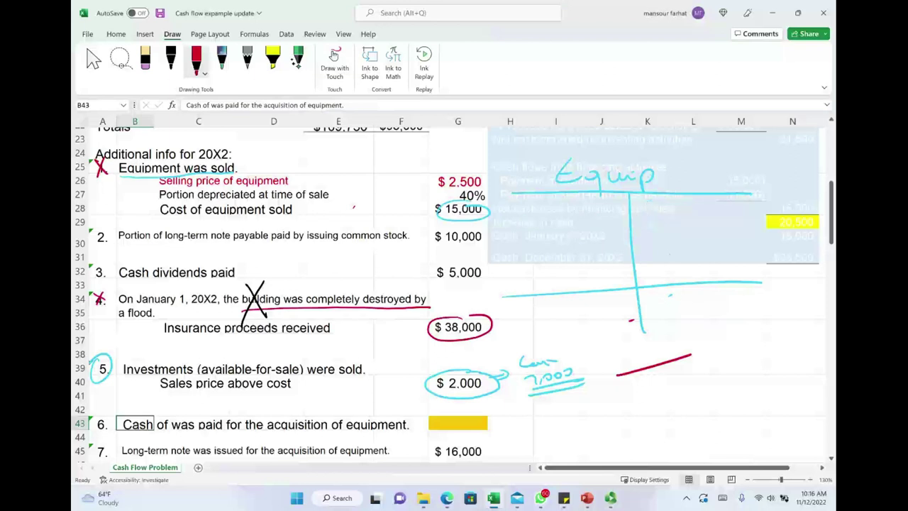
{"action": "left_click_drag", "start_coordinate": [518, 205], "coordinate": [527, 218]}
{"action": "left_click_drag", "start_coordinate": [536, 214], "coordinate": [544, 206]}
{"action": "mouse_move", "coordinate": [557, 206]}
{"action": "left_mouse_down"}
{"action": "mouse_move", "coordinate": [571, 206]}
{"action": "mouse_move", "coordinate": [526, 217]}
{"action": "left_mouse_up"}
{"action": "mouse_move", "coordinate": [537, 205]}
{"action": "left_mouse_down"}
{"action": "mouse_move", "coordinate": [554, 207]}
{"action": "mouse_move", "coordinate": [546, 217]}
{"action": "left_mouse_up"}
{"action": "left_click_drag", "start_coordinate": [567, 205], "coordinate": [579, 205]}
{"action": "left_click_drag", "start_coordinate": [517, 304], "coordinate": [529, 313]}
{"action": "left_click_drag", "start_coordinate": [526, 305], "coordinate": [532, 320]}
{"action": "mouse_move", "coordinate": [545, 309]}
{"action": "left_mouse_down"}
{"action": "mouse_move", "coordinate": [543, 320]}
{"action": "mouse_move", "coordinate": [561, 306]}
{"action": "left_mouse_up"}
- Write the 15,000 credit labelled #1 and draw a box for the unknown equipment purchase
{"action": "left_click_drag", "start_coordinate": [578, 305], "coordinate": [591, 306]}
{"action": "left_click_drag", "start_coordinate": [652, 227], "coordinate": [651, 251]}
{"action": "mouse_move", "coordinate": [674, 228]}
{"action": "left_mouse_down"}
{"action": "mouse_move", "coordinate": [670, 241]}
{"action": "mouse_move", "coordinate": [680, 241]}
{"action": "left_mouse_up"}
{"action": "left_click_drag", "start_coordinate": [694, 233], "coordinate": [690, 235]}
{"action": "mouse_move", "coordinate": [712, 227]}
{"action": "left_mouse_down"}
{"action": "mouse_move", "coordinate": [706, 236]}
{"action": "mouse_move", "coordinate": [753, 221]}
{"action": "left_mouse_up"}
{"action": "mouse_move", "coordinate": [735, 230]}
{"action": "left_mouse_down"}
{"action": "mouse_move", "coordinate": [753, 226]}
{"action": "mouse_move", "coordinate": [741, 227]}
{"action": "left_mouse_up"}
{"action": "left_click_drag", "start_coordinate": [765, 212], "coordinate": [760, 229]}
{"action": "left_click_drag", "start_coordinate": [759, 230], "coordinate": [776, 228]}
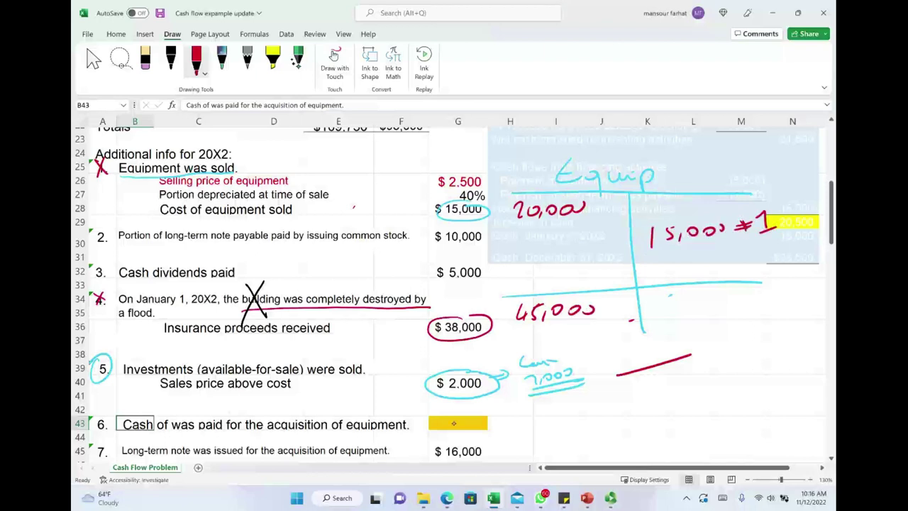
{"action": "mouse_move", "coordinate": [514, 243]}
{"action": "left_mouse_down"}
{"action": "mouse_move", "coordinate": [512, 276]}
{"action": "mouse_move", "coordinate": [608, 236]}
{"action": "mouse_move", "coordinate": [515, 240]}
{"action": "left_mouse_up"}
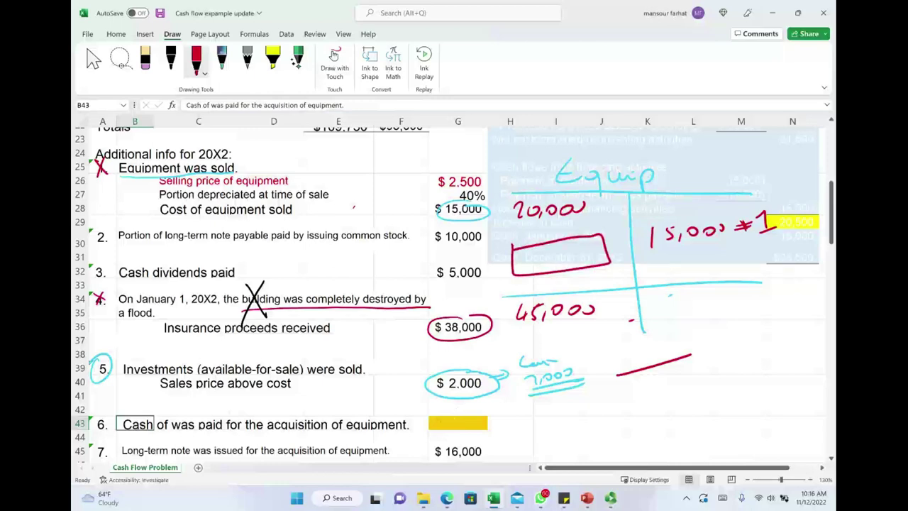
- Circle the $16,000 note-financed equipment and record it as debit #7 of 16,000
{"action": "scroll", "coordinate": [289, 411], "scroll_direction": "down", "scroll_amount": 1}
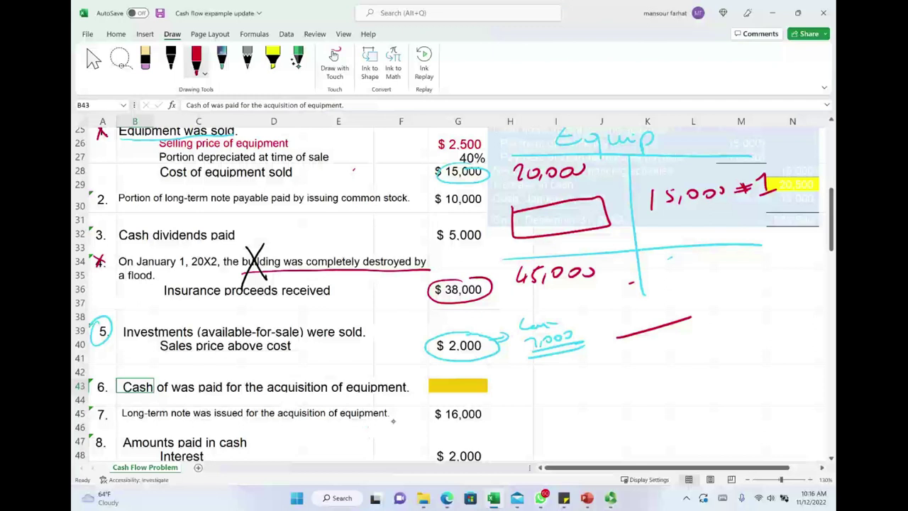
{"action": "mouse_move", "coordinate": [462, 403]}
{"action": "left_mouse_down"}
{"action": "mouse_move", "coordinate": [454, 402]}
{"action": "mouse_move", "coordinate": [500, 410]}
{"action": "mouse_move", "coordinate": [465, 401]}
{"action": "left_mouse_up"}
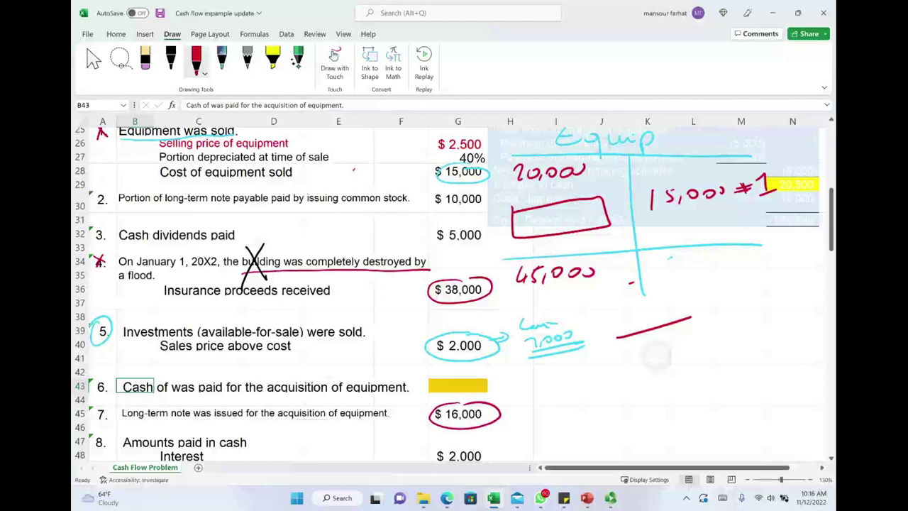
{"action": "left_click", "coordinate": [648, 343]}
{"action": "left_click_drag", "start_coordinate": [479, 252], "coordinate": [497, 250]}
{"action": "mouse_move", "coordinate": [480, 258]}
{"action": "left_mouse_down"}
{"action": "mouse_move", "coordinate": [496, 255]}
{"action": "mouse_move", "coordinate": [484, 262]}
{"action": "left_mouse_up"}
{"action": "mouse_move", "coordinate": [493, 246]}
{"action": "left_mouse_down"}
{"action": "mouse_move", "coordinate": [490, 263]}
{"action": "mouse_move", "coordinate": [522, 257]}
{"action": "left_mouse_up"}
{"action": "left_click_drag", "start_coordinate": [532, 241], "coordinate": [534, 264]}
{"action": "left_click_drag", "start_coordinate": [545, 245], "coordinate": [568, 240]}
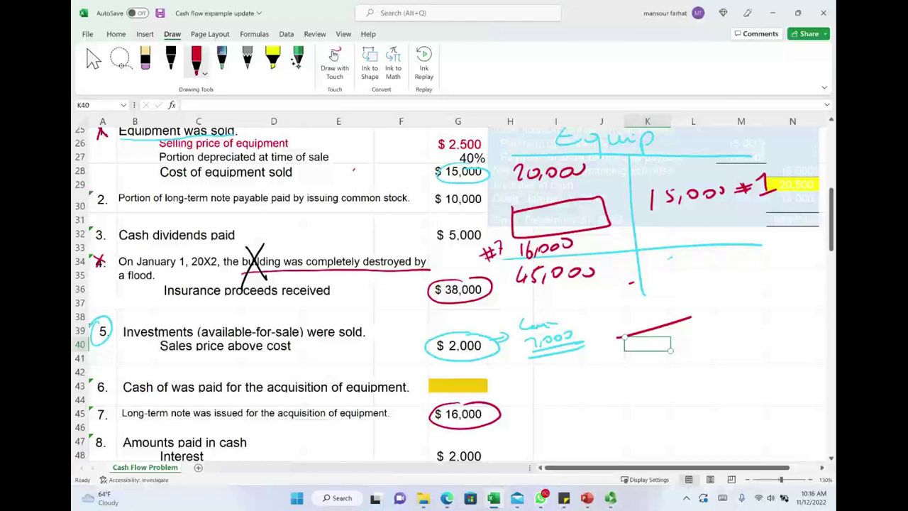
{"action": "scroll", "coordinate": [300, 439], "scroll_direction": "down", "scroll_amount": 1}
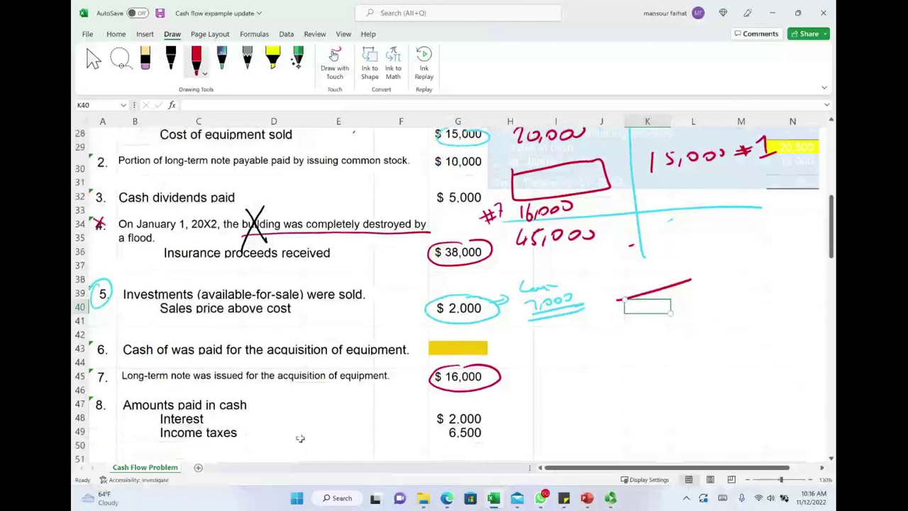
{"action": "scroll", "coordinate": [300, 439], "scroll_direction": "up", "scroll_amount": 2}
- Tick off 20,000, 45,000, 15,000 and 16,000, and link the purchase box to the cash-paid cell
{"action": "left_click_drag", "start_coordinate": [499, 196], "coordinate": [517, 187]}
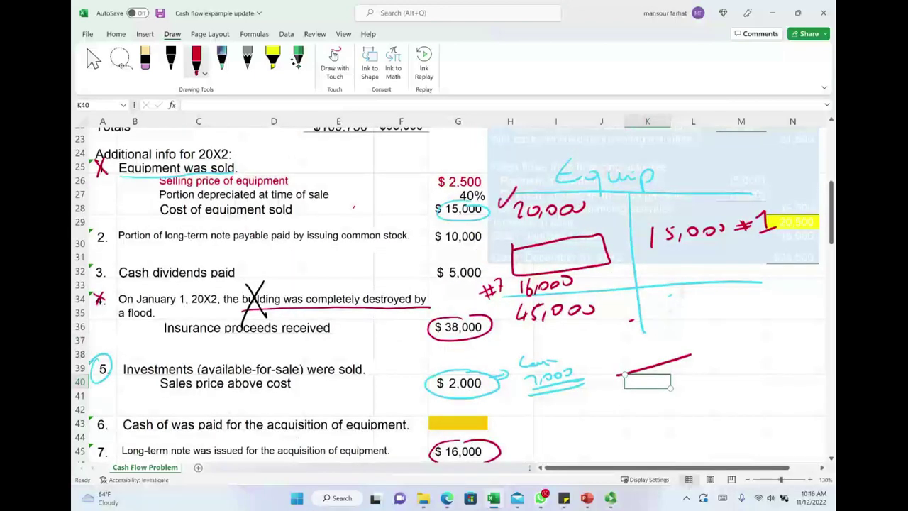
{"action": "left_click_drag", "start_coordinate": [501, 310], "coordinate": [523, 301]}
{"action": "left_click_drag", "start_coordinate": [720, 206], "coordinate": [747, 194]}
{"action": "left_click_drag", "start_coordinate": [580, 277], "coordinate": [593, 275]}
{"action": "left_click_drag", "start_coordinate": [537, 260], "coordinate": [478, 419]}
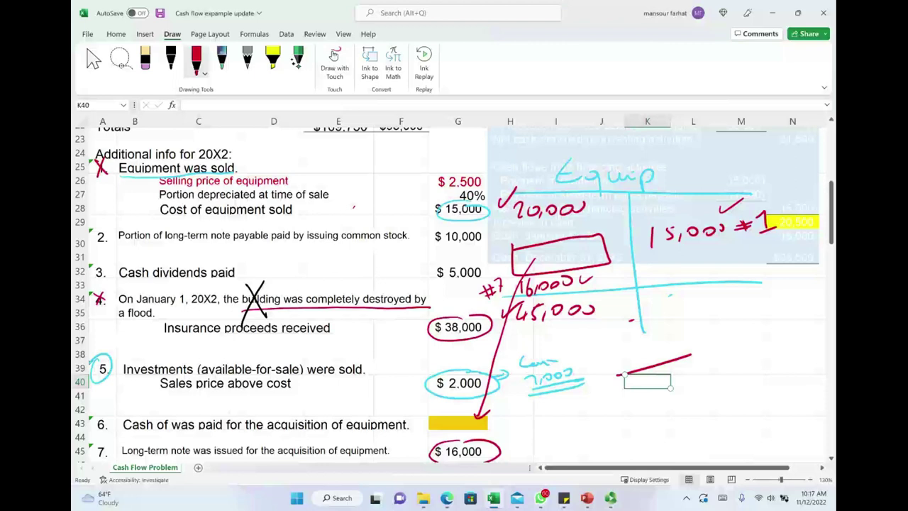
{"action": "left_click_drag", "start_coordinate": [489, 219], "coordinate": [501, 218]}
{"action": "mouse_move", "coordinate": [518, 324]}
{"action": "left_mouse_down"}
{"action": "mouse_move", "coordinate": [515, 341]}
{"action": "mouse_move", "coordinate": [527, 325]}
{"action": "left_mouse_up"}
- Write 24,000 in orange inside the purchase box and double-underline the 45,000 balance
{"action": "left_click", "coordinate": [205, 72]}
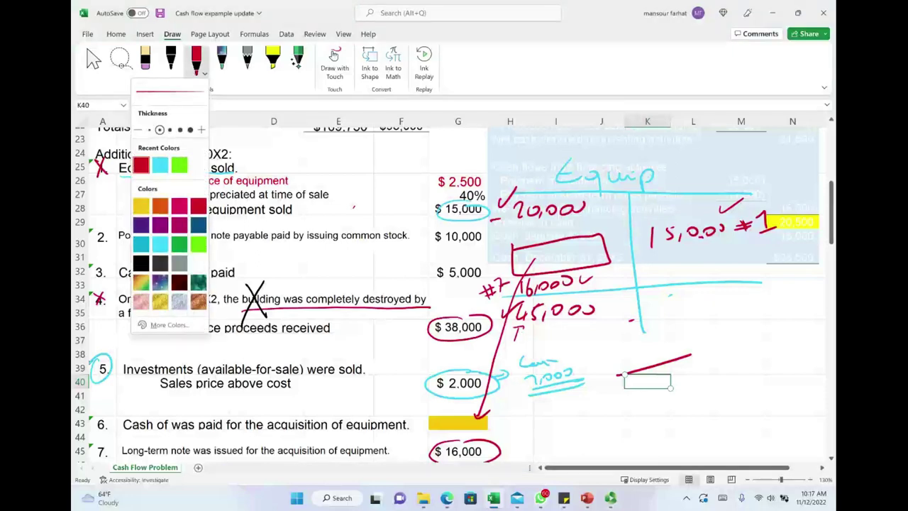
{"action": "left_click", "coordinate": [160, 206]}
{"action": "mouse_move", "coordinate": [522, 253]}
{"action": "left_mouse_down"}
{"action": "mouse_move", "coordinate": [532, 264]}
{"action": "mouse_move", "coordinate": [558, 264]}
{"action": "mouse_move", "coordinate": [589, 249]}
{"action": "left_mouse_up"}
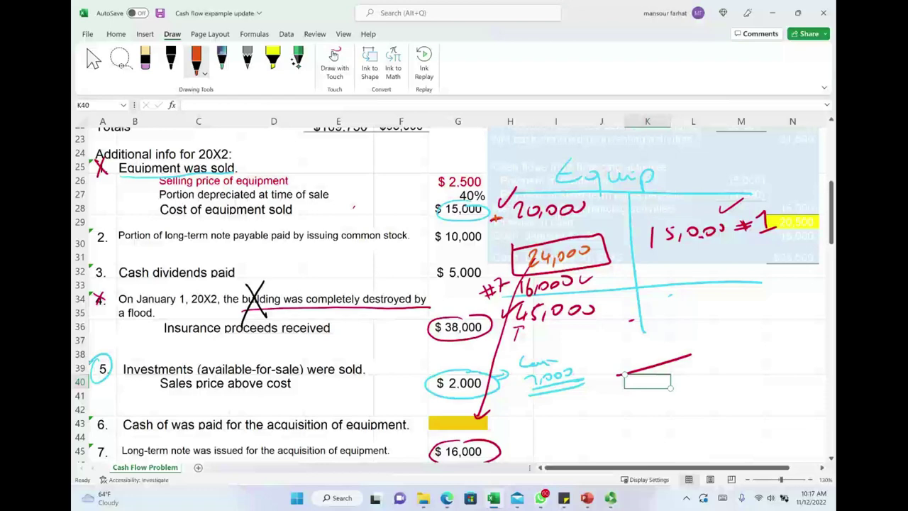
{"action": "left_click_drag", "start_coordinate": [522, 325], "coordinate": [594, 324]}
{"action": "left_click_drag", "start_coordinate": [517, 331], "coordinate": [596, 329]}
- Erase the arrow and $2,000 circle, add a plus beside 24,000, and mark 45,000 as balanced
{"action": "left_click_drag", "start_coordinate": [440, 383], "coordinate": [521, 284]}
{"action": "left_click_drag", "start_coordinate": [497, 210], "coordinate": [505, 217]}
{"action": "left_click_drag", "start_coordinate": [495, 210], "coordinate": [495, 227]}
{"action": "mouse_move", "coordinate": [489, 261]}
{"action": "left_mouse_down"}
{"action": "mouse_move", "coordinate": [503, 262]}
{"action": "mouse_move", "coordinate": [491, 298]}
{"action": "mouse_move", "coordinate": [501, 283]}
{"action": "left_mouse_up"}
{"action": "left_click_drag", "start_coordinate": [697, 250], "coordinate": [719, 245]}
{"action": "left_click_drag", "start_coordinate": [603, 313], "coordinate": [620, 295]}
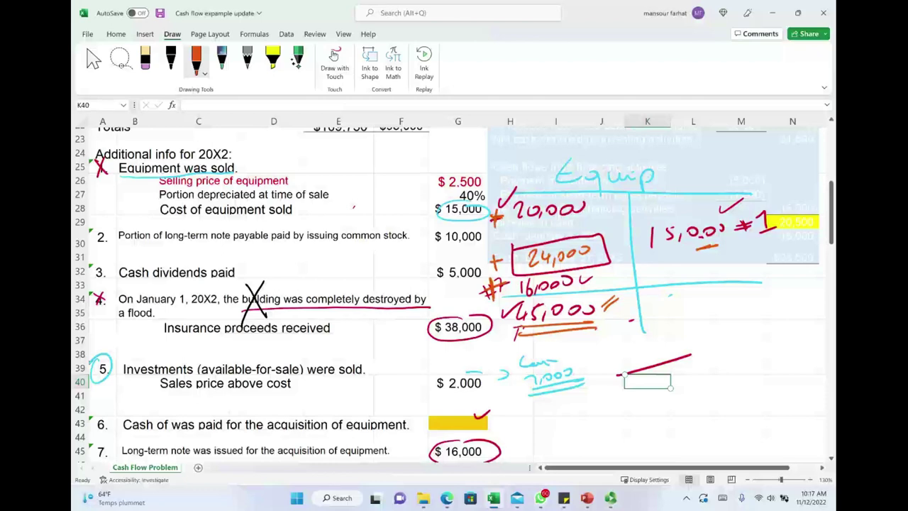
{"action": "scroll", "coordinate": [552, 176], "scroll_direction": "up", "scroll_amount": 2}
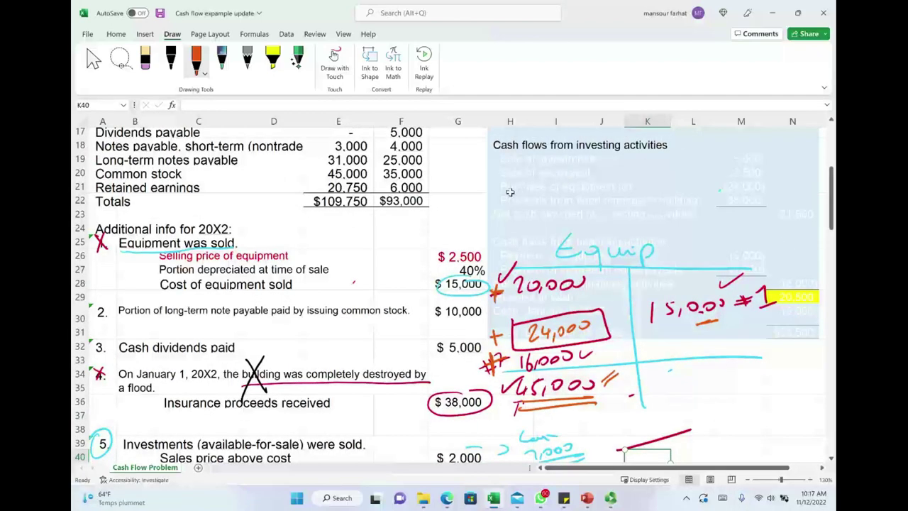
- Select the Purchase of equipment (24,000) row and bring up its cell options
{"action": "left_click_drag", "start_coordinate": [511, 189], "coordinate": [731, 185]}
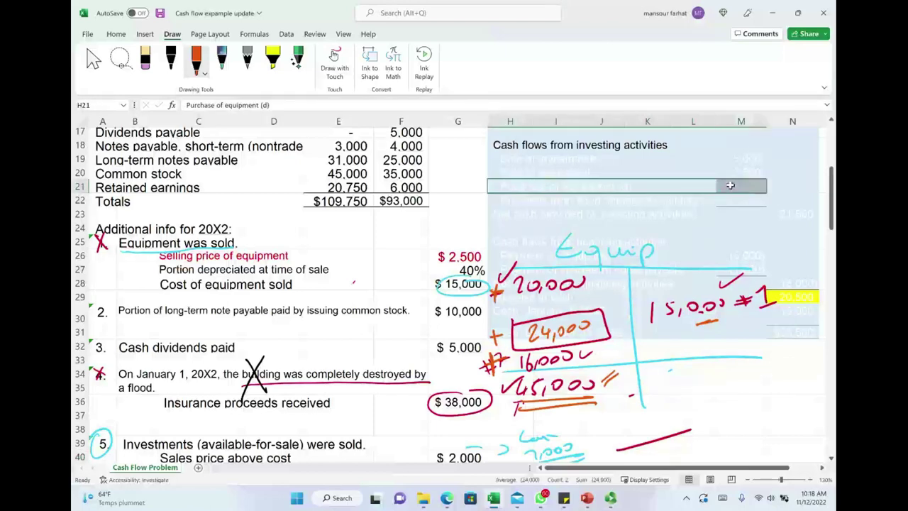
{"action": "right_click", "coordinate": [729, 185]}
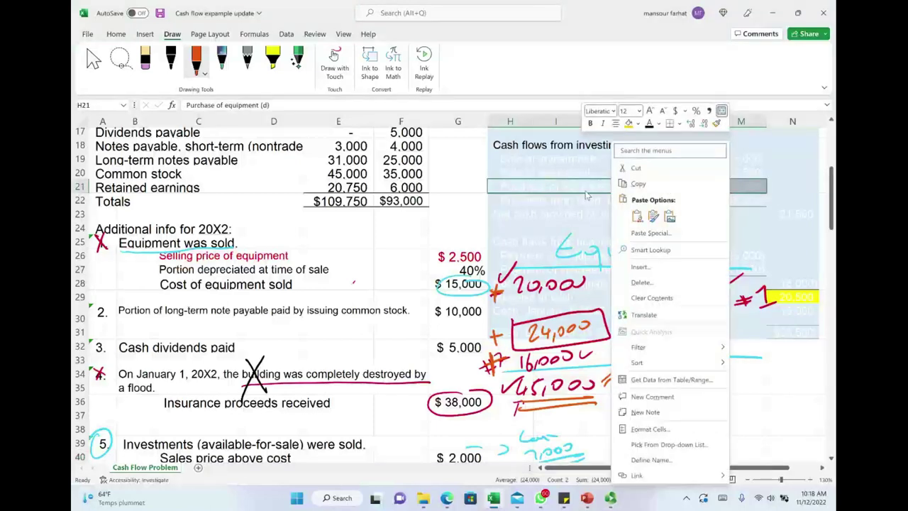
{"action": "key", "text": "Escape"}
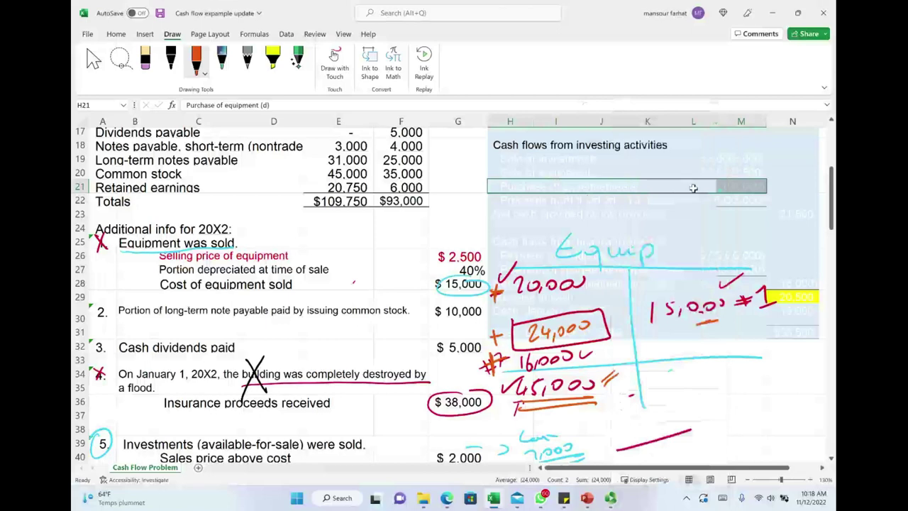
{"action": "right_click", "coordinate": [614, 188]}
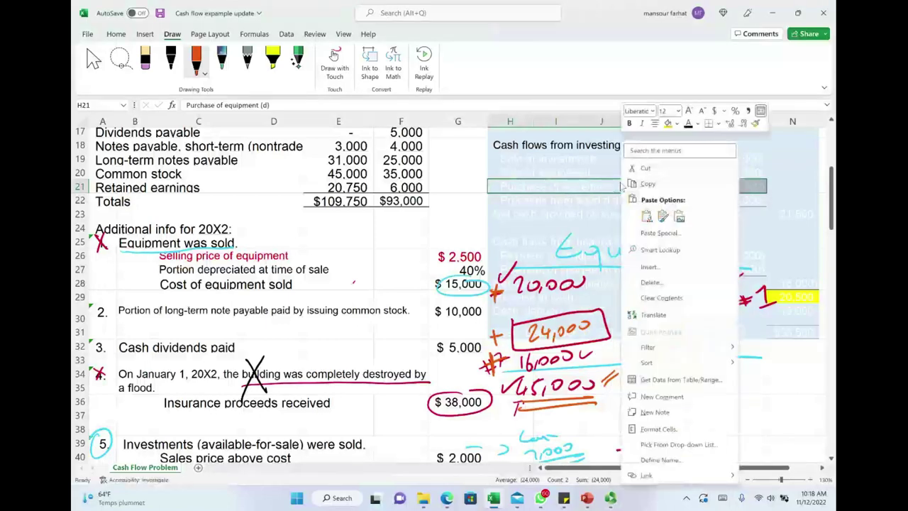
{"action": "key", "text": "Escape"}
{"action": "left_click", "coordinate": [694, 209]}
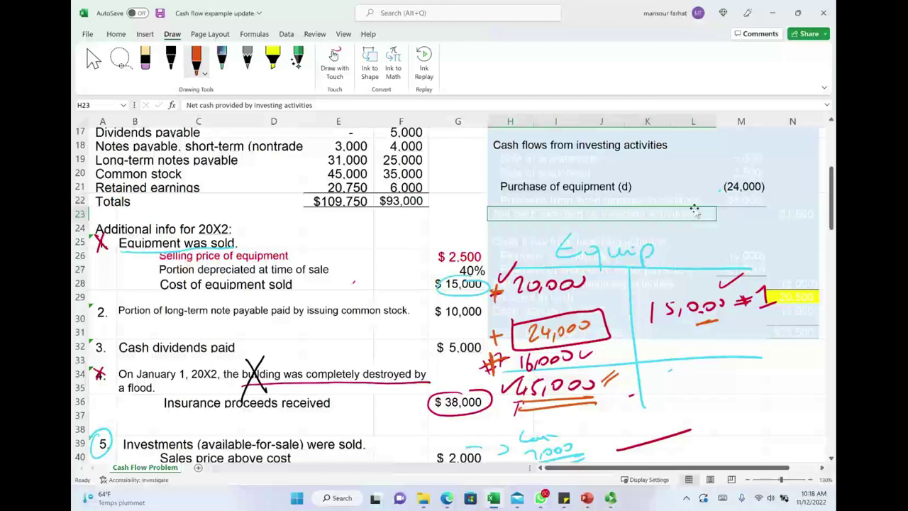
- Show the Sale of equipment 2,500 row and circle the $2,500 selling price, trying a 21,500 side note
{"action": "left_click_drag", "start_coordinate": [521, 172], "coordinate": [738, 169]}
{"action": "right_click", "coordinate": [738, 170]}
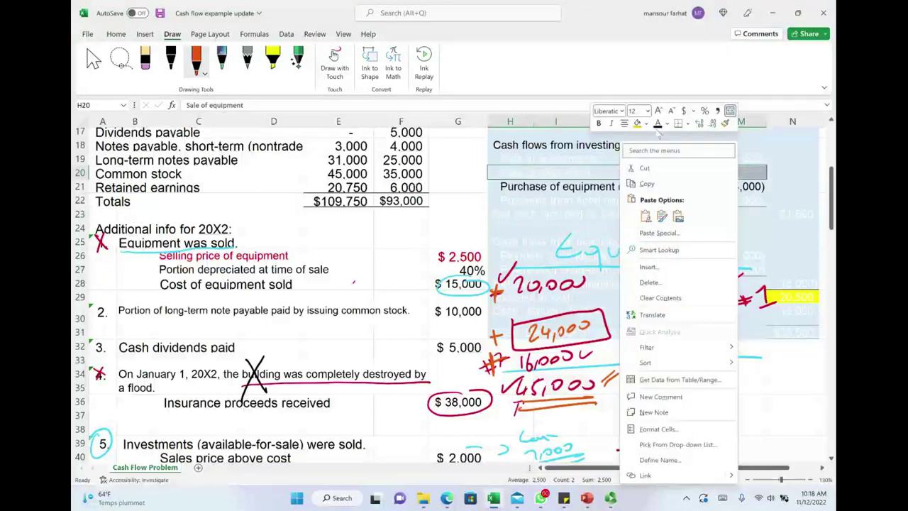
{"action": "key", "text": "Escape"}
{"action": "left_click_drag", "start_coordinate": [460, 243], "coordinate": [484, 242]}
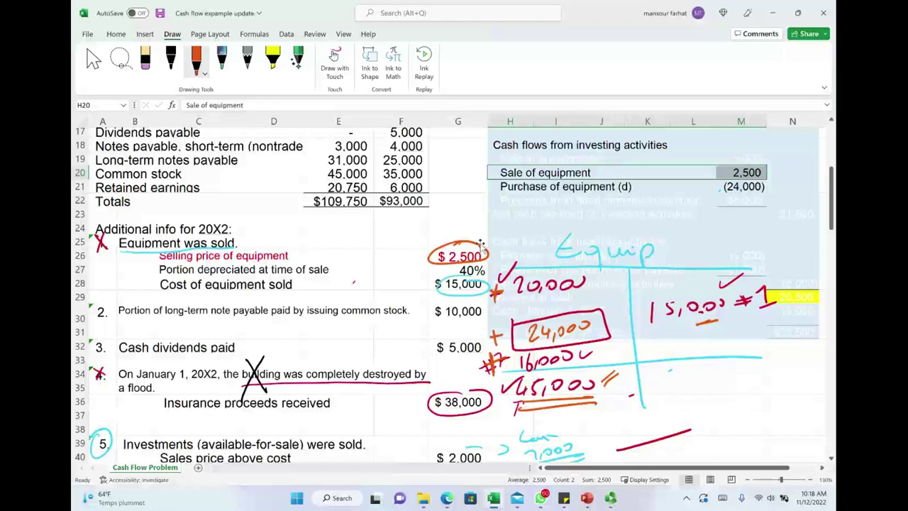
{"action": "left_click_drag", "start_coordinate": [495, 173], "coordinate": [497, 187]}
{"action": "mouse_move", "coordinate": [767, 168]}
{"action": "left_mouse_down"}
{"action": "mouse_move", "coordinate": [769, 184]}
{"action": "mouse_move", "coordinate": [793, 168]}
{"action": "mouse_move", "coordinate": [820, 181]}
{"action": "left_mouse_up"}
{"action": "mouse_move", "coordinate": [802, 171]}
{"action": "left_mouse_down"}
{"action": "mouse_move", "coordinate": [812, 169]}
{"action": "mouse_move", "coordinate": [802, 167]}
{"action": "mouse_move", "coordinate": [794, 188]}
{"action": "mouse_move", "coordinate": [768, 183]}
{"action": "mouse_move", "coordinate": [809, 169]}
{"action": "left_mouse_up"}
{"action": "left_click_drag", "start_coordinate": [496, 167], "coordinate": [492, 186]}
- Circle the $38,000 insurance proceeds and reveal the flood-damage proceeds row in place
{"action": "mouse_move", "coordinate": [188, 387]}
{"action": "left_mouse_down"}
{"action": "mouse_move", "coordinate": [158, 413]}
{"action": "mouse_move", "coordinate": [484, 417]}
{"action": "mouse_move", "coordinate": [201, 392]}
{"action": "mouse_move", "coordinate": [177, 400]}
{"action": "left_mouse_up"}
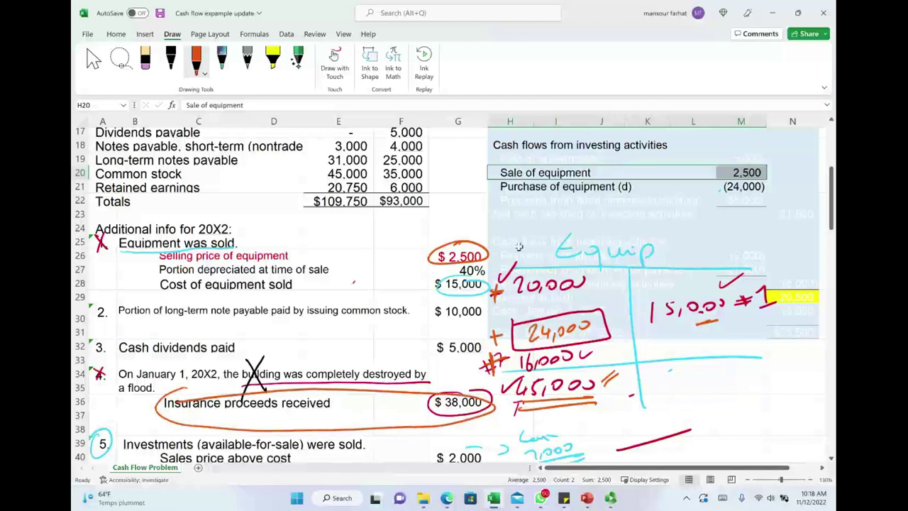
{"action": "left_click_drag", "start_coordinate": [527, 207], "coordinate": [723, 200]}
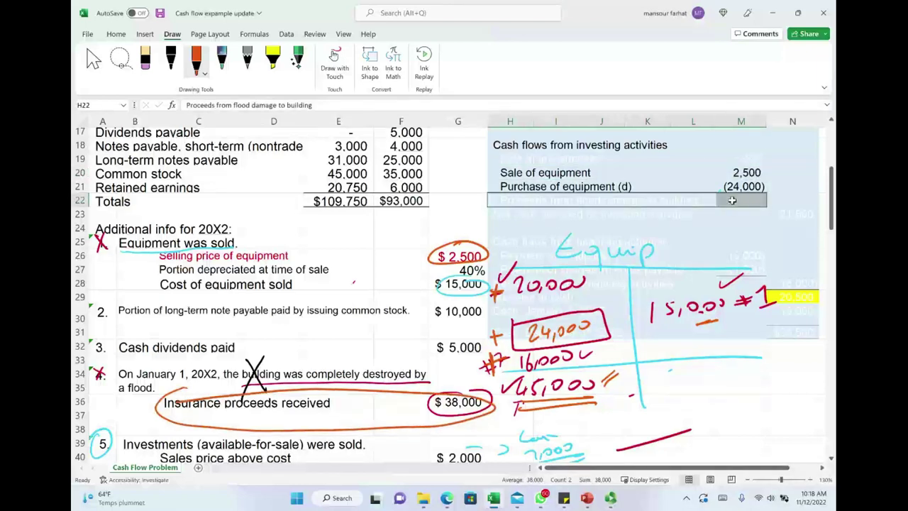
{"action": "right_click", "coordinate": [586, 135]}
{"action": "key", "text": "Escape"}
{"action": "left_click_drag", "start_coordinate": [730, 207], "coordinate": [731, 213]}
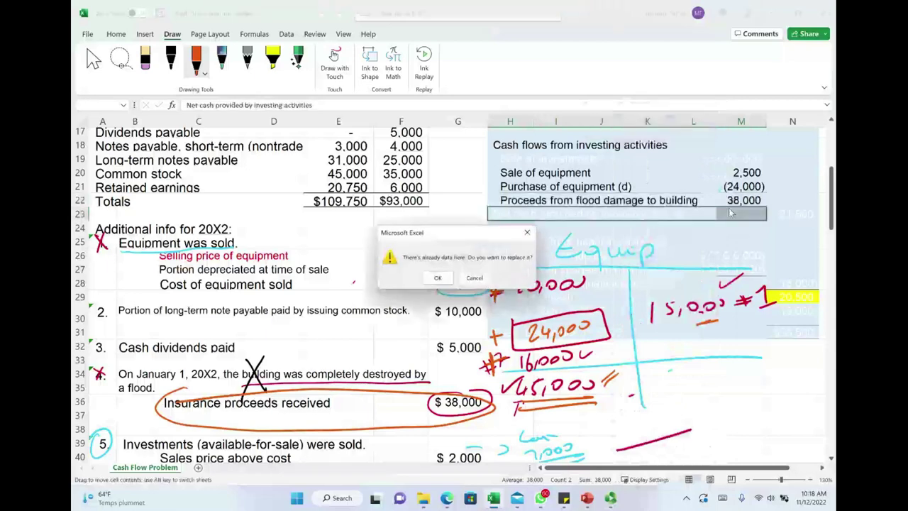
{"action": "left_click", "coordinate": [474, 278]}
{"action": "left_click", "coordinate": [692, 226]}
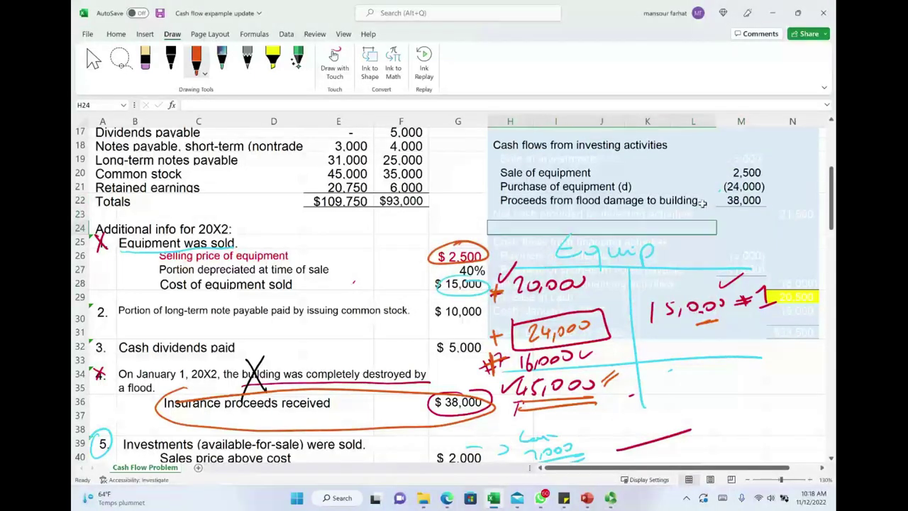
- Circle the $2,000 gain and 3,000 investments balance, then check the Sale of investments row
{"action": "scroll", "coordinate": [688, 213], "scroll_direction": "up", "scroll_amount": 1}
{"action": "scroll", "coordinate": [689, 210], "scroll_direction": "down", "scroll_amount": 4}
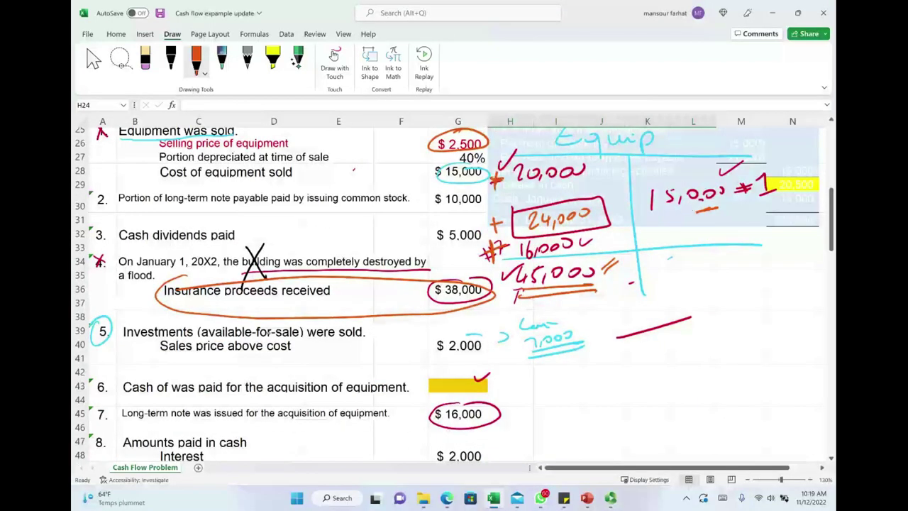
{"action": "mouse_move", "coordinate": [458, 334]}
{"action": "left_mouse_down"}
{"action": "mouse_move", "coordinate": [429, 358]}
{"action": "mouse_move", "coordinate": [426, 350]}
{"action": "mouse_move", "coordinate": [490, 340]}
{"action": "mouse_move", "coordinate": [469, 335]}
{"action": "left_mouse_up"}
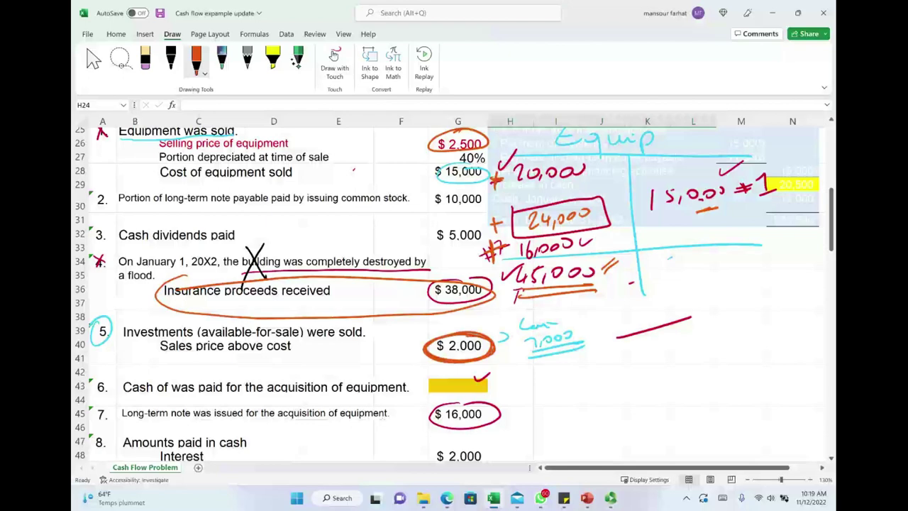
{"action": "scroll", "coordinate": [454, 291], "scroll_direction": "up", "scroll_amount": 6}
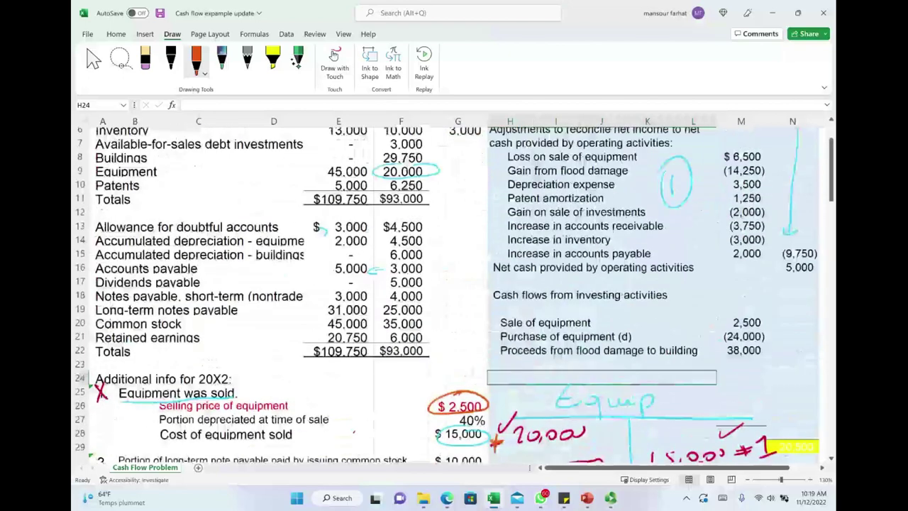
{"action": "scroll", "coordinate": [454, 291], "scroll_direction": "up", "scroll_amount": 2}
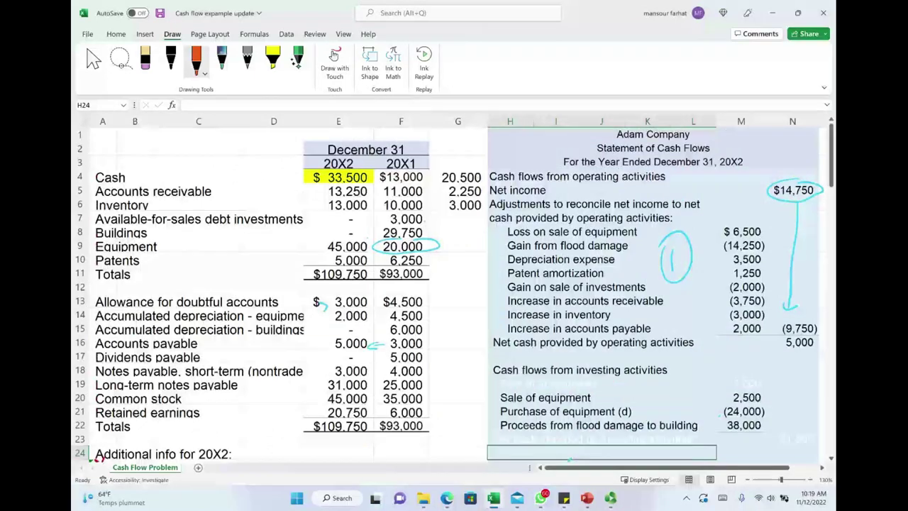
{"action": "mouse_move", "coordinate": [401, 210]}
{"action": "left_mouse_down"}
{"action": "mouse_move", "coordinate": [383, 224]}
{"action": "mouse_move", "coordinate": [398, 210]}
{"action": "left_mouse_up"}
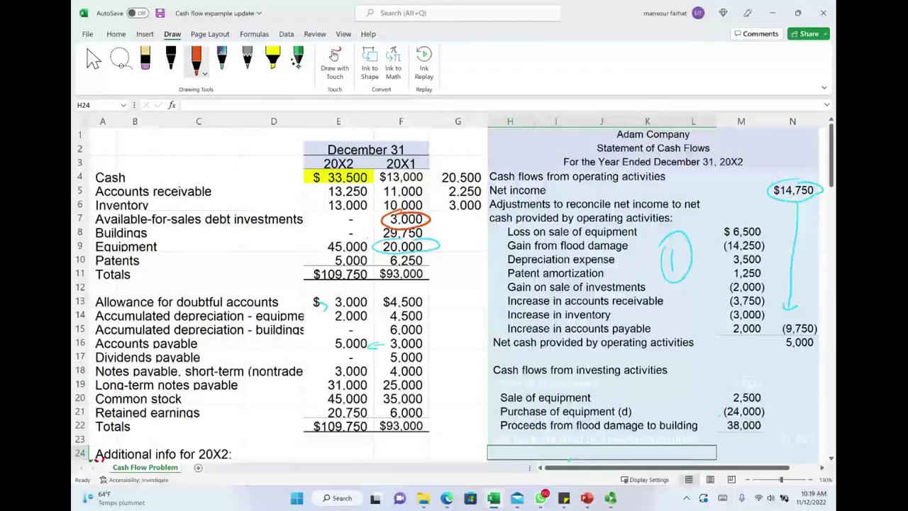
{"action": "left_click_drag", "start_coordinate": [504, 386], "coordinate": [727, 387]}
{"action": "right_click", "coordinate": [728, 387]}
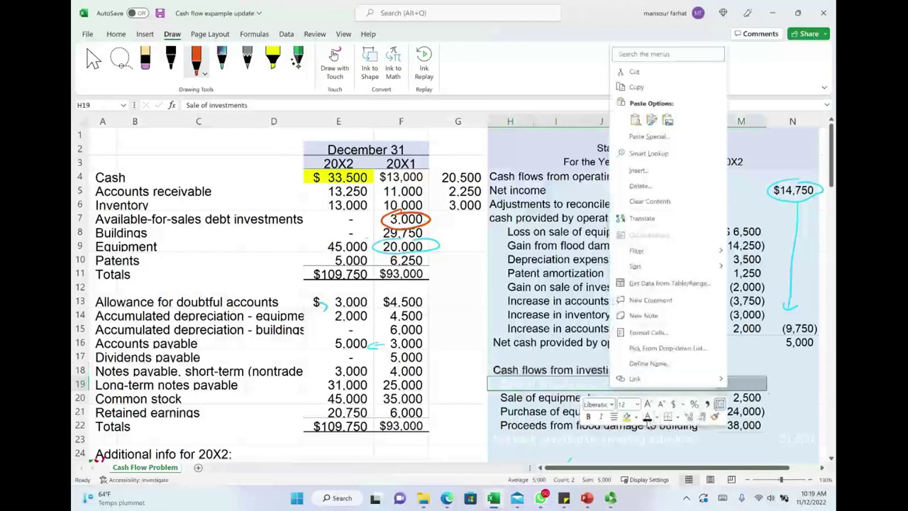
{"action": "left_click", "coordinate": [745, 357]}
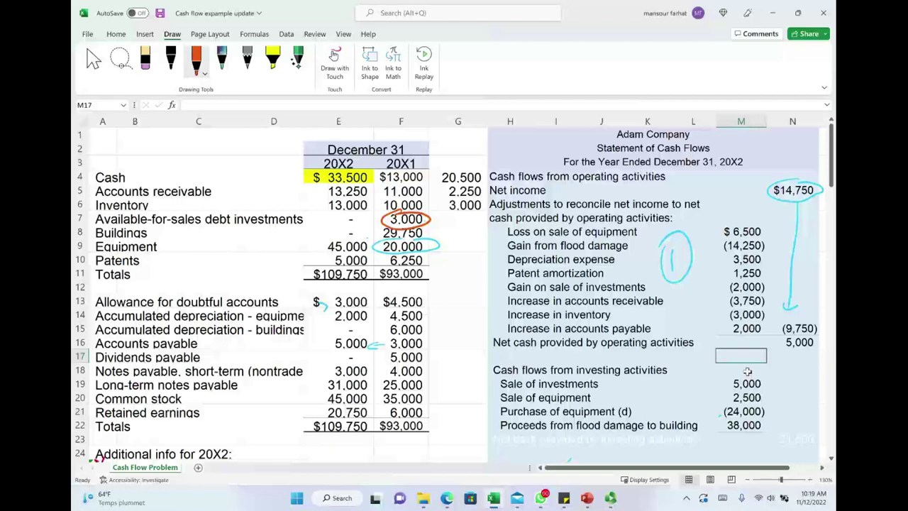
- Reveal the row 23 investing total, ink a circled 2, and erase the equipment T-account ink
{"action": "scroll", "coordinate": [747, 371], "scroll_direction": "down", "scroll_amount": 3}
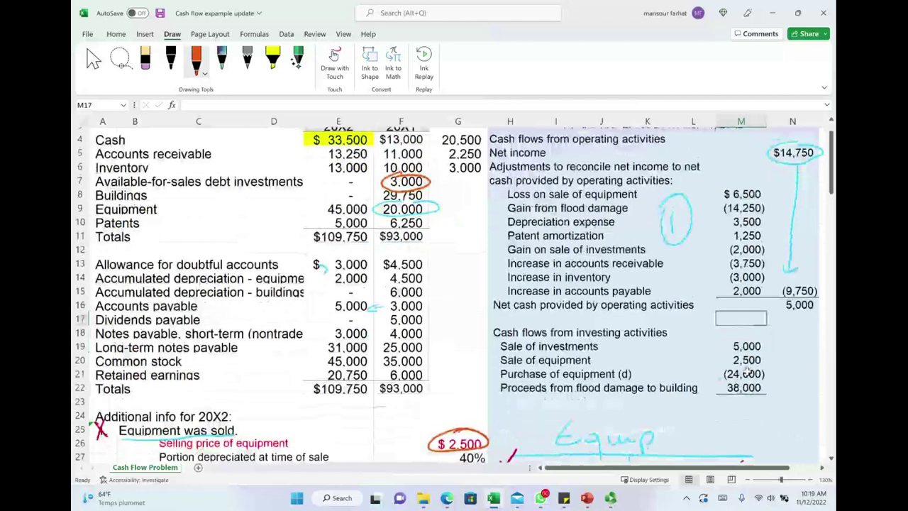
{"action": "left_click_drag", "start_coordinate": [532, 364], "coordinate": [785, 369]}
{"action": "right_click", "coordinate": [785, 369]}
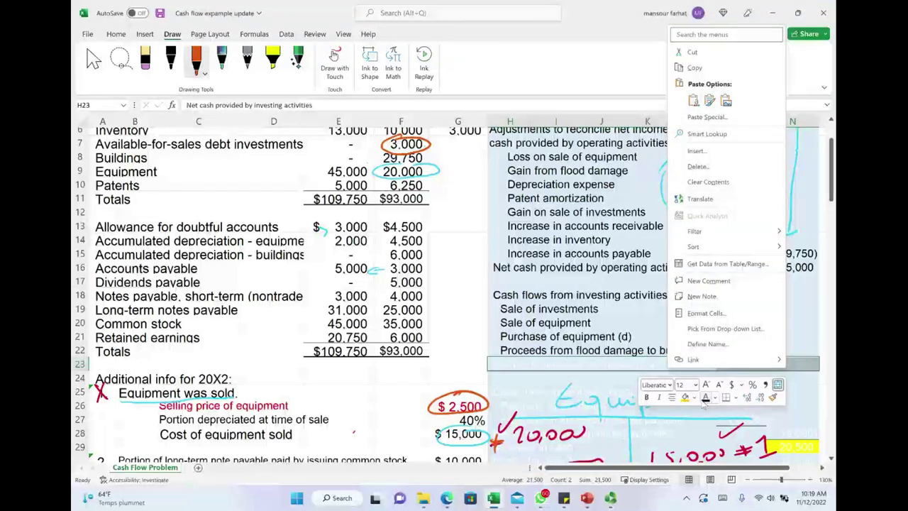
{"action": "key", "text": "Escape"}
{"action": "left_click", "coordinate": [675, 340]}
{"action": "mouse_move", "coordinate": [662, 312]}
{"action": "left_mouse_down"}
{"action": "mouse_move", "coordinate": [677, 328]}
{"action": "mouse_move", "coordinate": [685, 313]}
{"action": "left_mouse_up"}
{"action": "scroll", "coordinate": [445, 294], "scroll_direction": "down", "scroll_amount": 1}
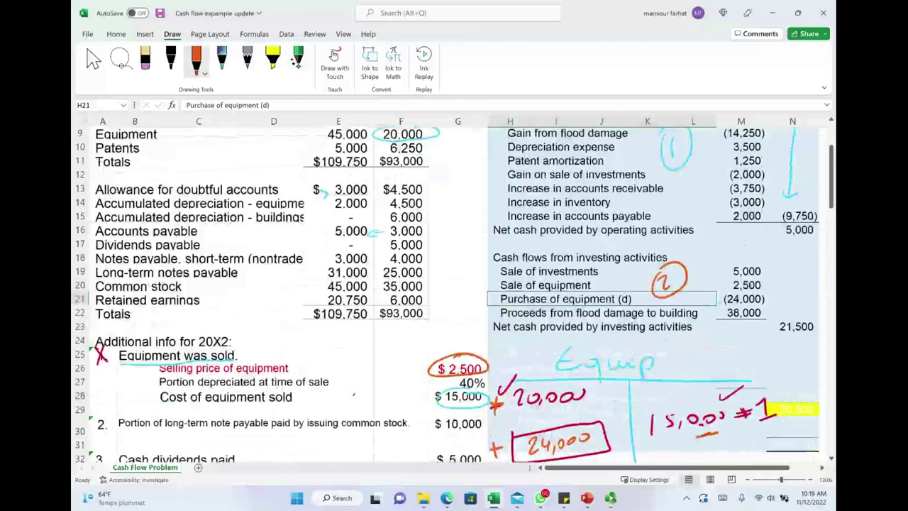
{"action": "mouse_move", "coordinate": [640, 366]}
{"action": "left_mouse_down"}
{"action": "mouse_move", "coordinate": [610, 363]}
{"action": "mouse_move", "coordinate": [461, 397]}
{"action": "mouse_move", "coordinate": [590, 414]}
{"action": "mouse_move", "coordinate": [743, 414]}
{"action": "mouse_move", "coordinate": [734, 393]}
{"action": "mouse_move", "coordinate": [683, 414]}
{"action": "mouse_move", "coordinate": [737, 424]}
{"action": "mouse_move", "coordinate": [586, 440]}
{"action": "left_mouse_up"}
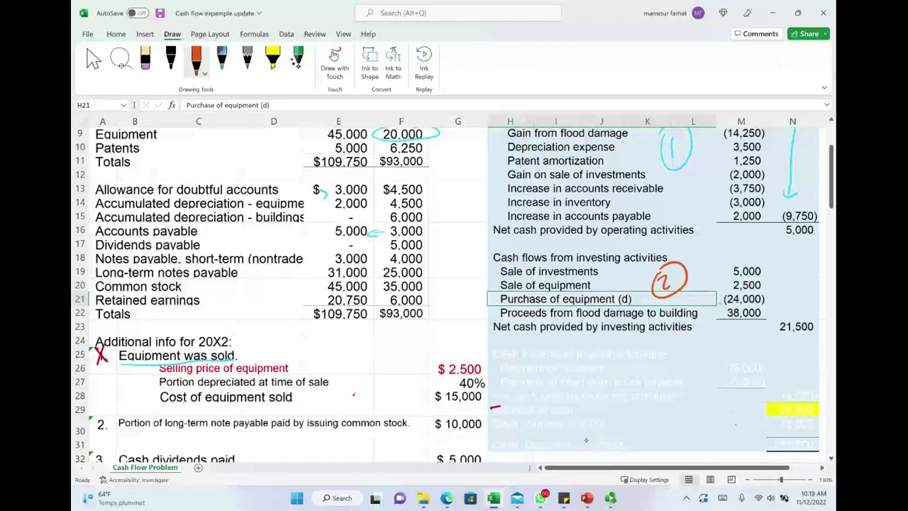
- Make the financing activities heading visible with black font colour
{"action": "left_click", "coordinate": [515, 358]}
{"action": "right_click", "coordinate": [629, 357]}
{"action": "left_click", "coordinate": [649, 82]}
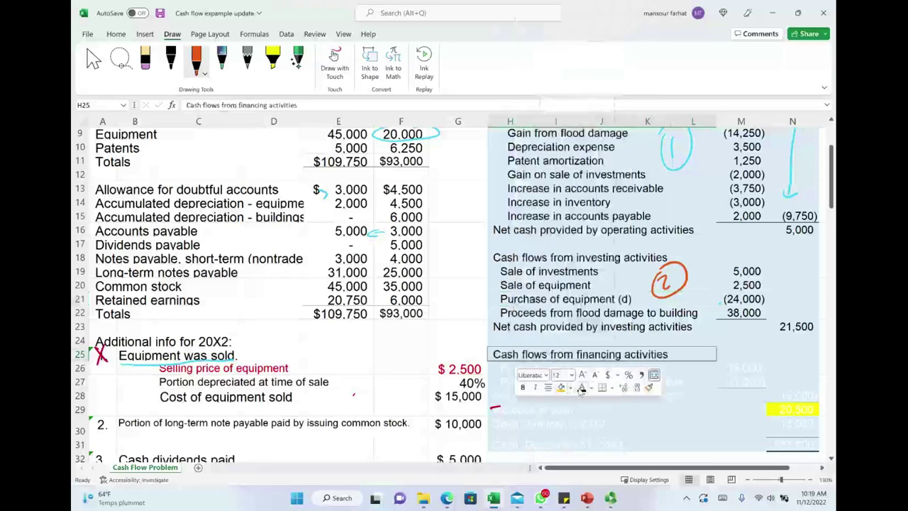
{"action": "left_click", "coordinate": [638, 423]}
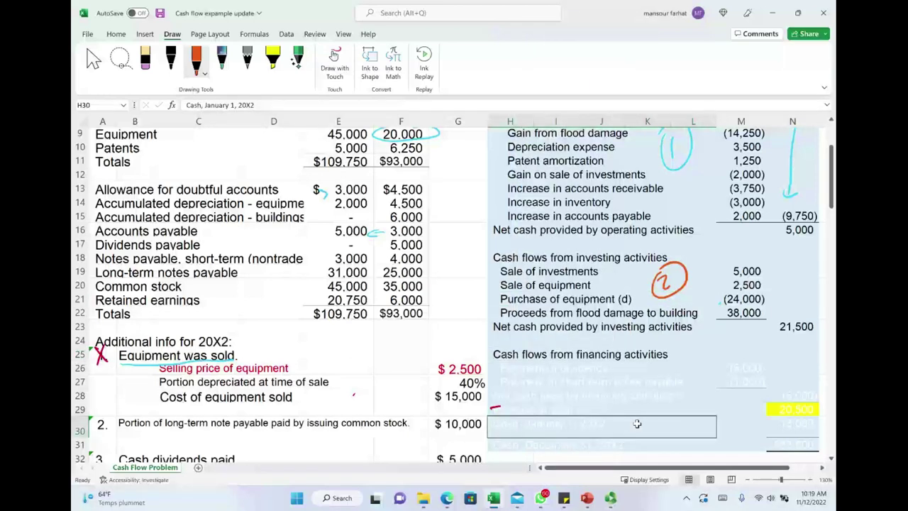
{"action": "scroll", "coordinate": [638, 424], "scroll_direction": "down", "scroll_amount": 2}
{"action": "mouse_move", "coordinate": [461, 372]}
{"action": "left_mouse_down"}
{"action": "mouse_move", "coordinate": [455, 374]}
{"action": "mouse_move", "coordinate": [489, 372]}
{"action": "left_mouse_up"}
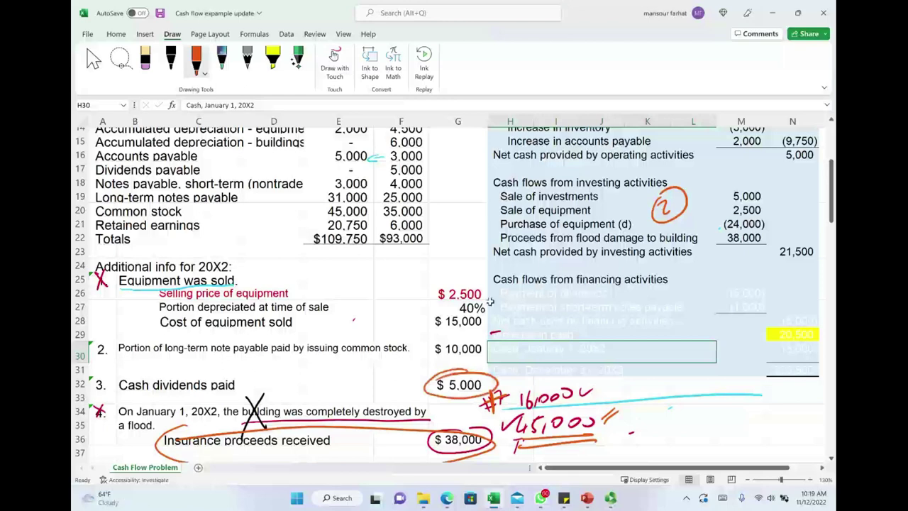
- Select the Payment of dividends (5,000) row and bring up its formatting options
{"action": "left_click_drag", "start_coordinate": [533, 297], "coordinate": [742, 294]}
{"action": "right_click", "coordinate": [621, 292]}
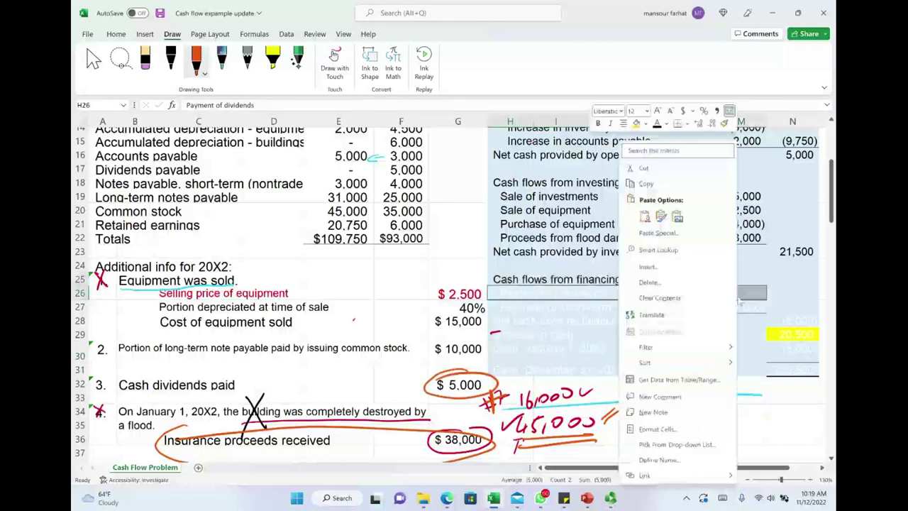
{"action": "key", "text": "Escape"}
{"action": "right_click", "coordinate": [621, 293]}
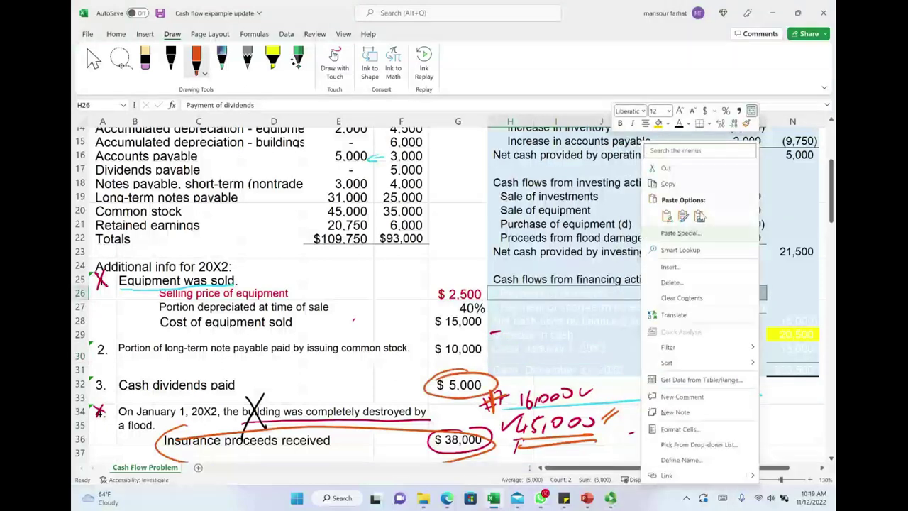
{"action": "key", "text": "Escape"}
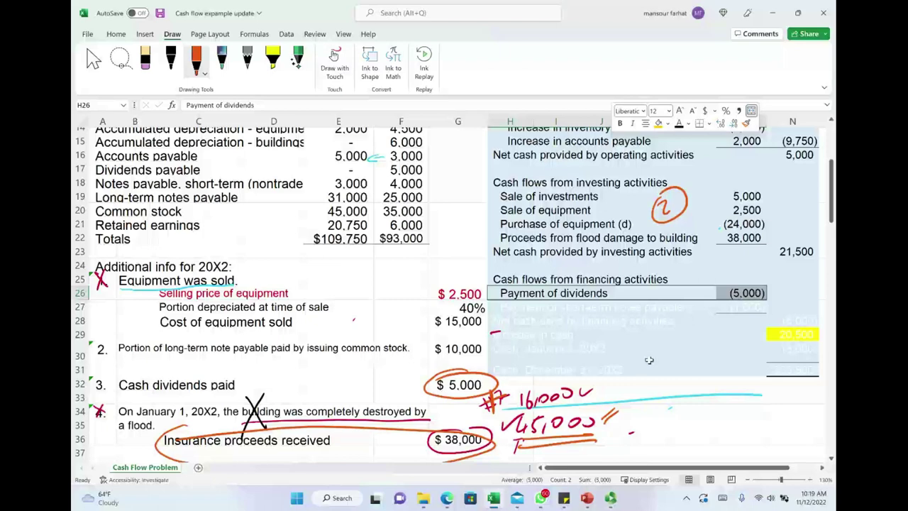
- Underline the note payable paid and mark the short-term notes change from 4,000 to 3,000
{"action": "scroll", "coordinate": [649, 360], "scroll_direction": "down", "scroll_amount": 2}
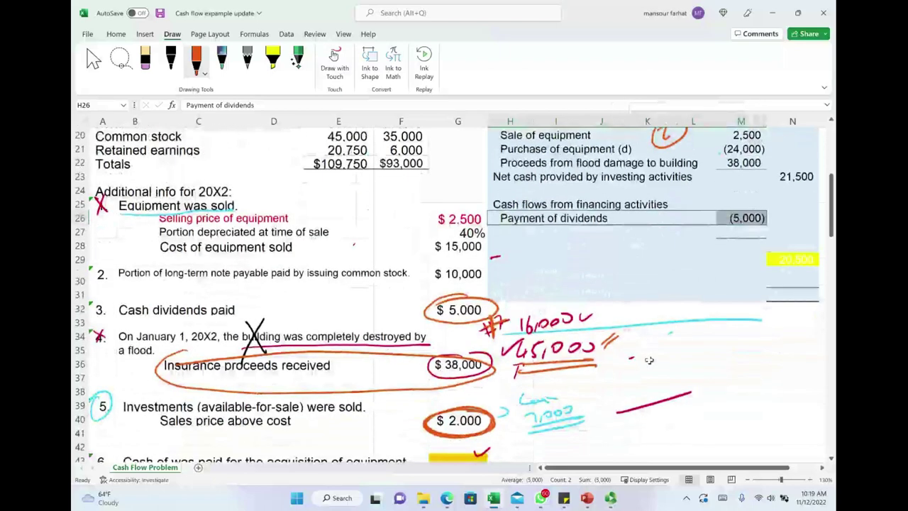
{"action": "left_click", "coordinate": [137, 279]}
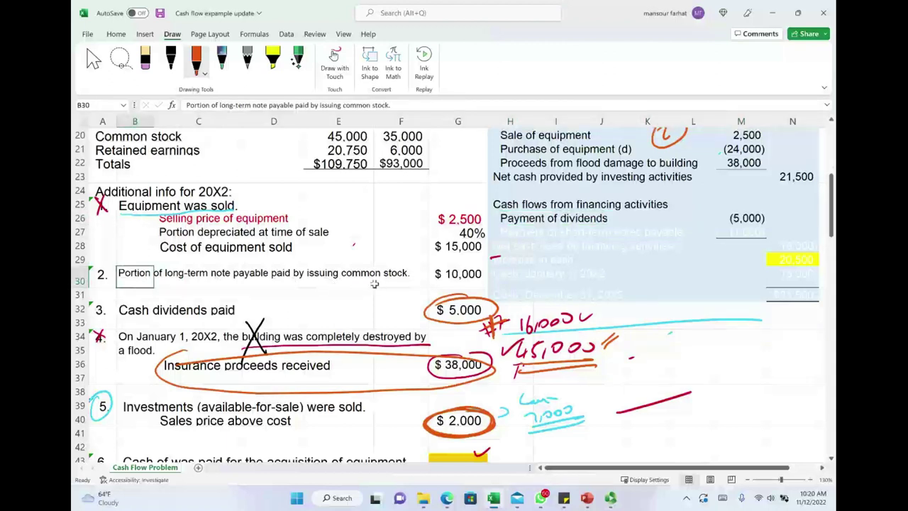
{"action": "left_click_drag", "start_coordinate": [203, 281], "coordinate": [277, 281]}
{"action": "scroll", "coordinate": [447, 291], "scroll_direction": "up", "scroll_amount": 2}
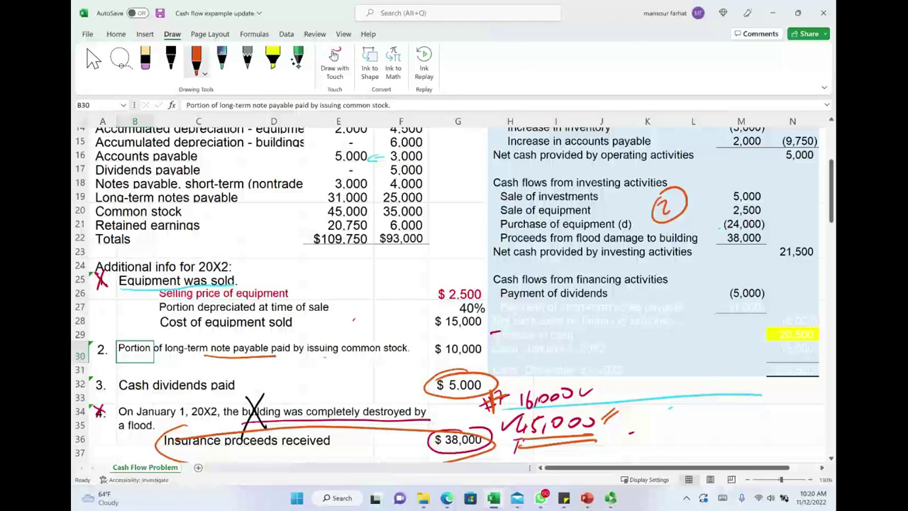
{"action": "mouse_move", "coordinate": [398, 175]}
{"action": "left_mouse_down"}
{"action": "mouse_move", "coordinate": [429, 189]}
{"action": "mouse_move", "coordinate": [398, 175]}
{"action": "mouse_move", "coordinate": [404, 190]}
{"action": "mouse_move", "coordinate": [426, 177]}
{"action": "left_mouse_up"}
{"action": "left_click_drag", "start_coordinate": [367, 184], "coordinate": [384, 181]}
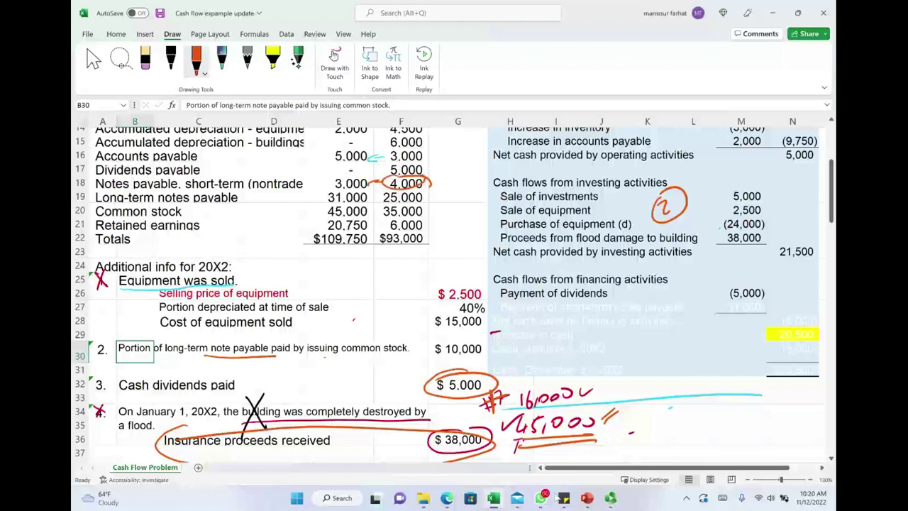
- Reveal the Payment of short-term notes payable (1,000) row and circle the 31,000 and 25,000 balances
{"action": "left_click_drag", "start_coordinate": [511, 309], "coordinate": [751, 309]}
{"action": "right_click", "coordinate": [751, 310]}
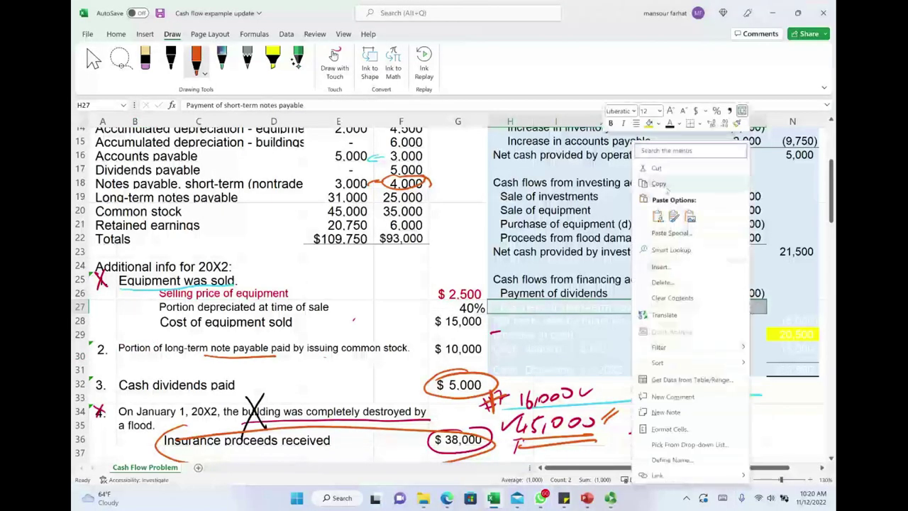
{"action": "left_click", "coordinate": [670, 125]}
{"action": "left_click", "coordinate": [670, 125]}
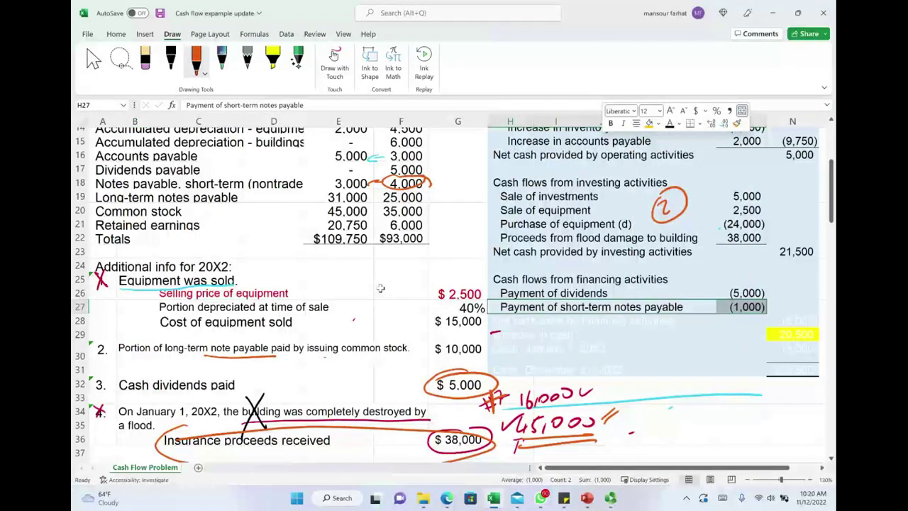
{"action": "left_click", "coordinate": [381, 293]}
{"action": "left_click", "coordinate": [415, 183]}
{"action": "mouse_move", "coordinate": [331, 189]}
{"action": "left_mouse_down"}
{"action": "mouse_move", "coordinate": [429, 188]}
{"action": "mouse_move", "coordinate": [328, 206]}
{"action": "mouse_move", "coordinate": [323, 187]}
{"action": "left_mouse_up"}
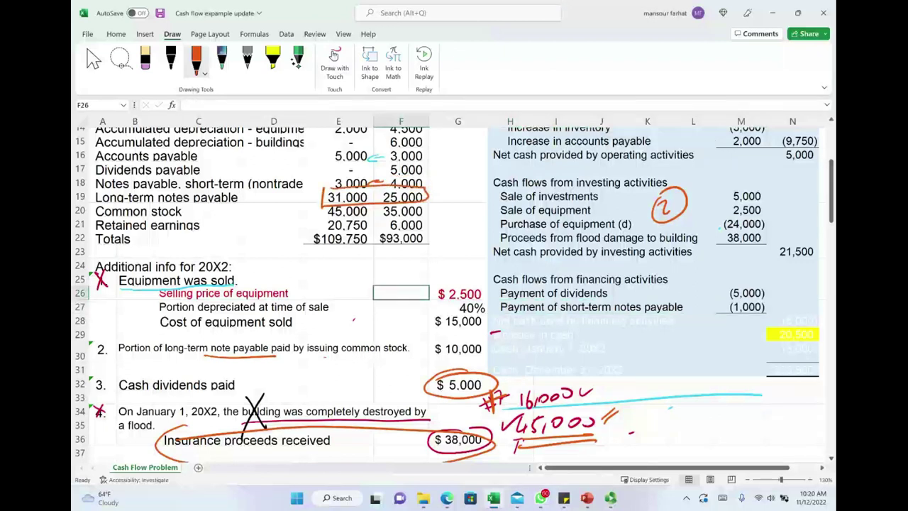
- Ink a T-account labelled LT Notes with a 25,000 beginning credit balance
{"action": "scroll", "coordinate": [499, 402], "scroll_direction": "down", "scroll_amount": 1}
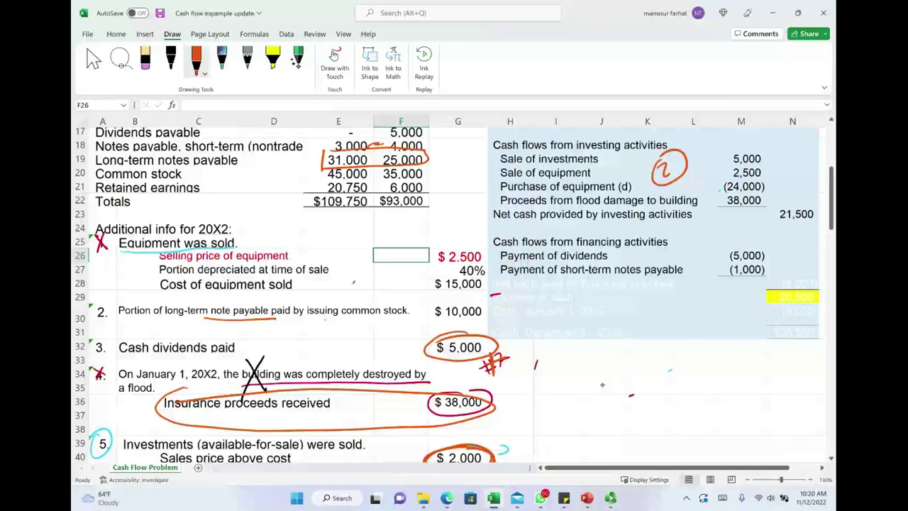
{"action": "left_click_drag", "start_coordinate": [561, 375], "coordinate": [766, 378]}
{"action": "left_click_drag", "start_coordinate": [657, 374], "coordinate": [662, 461]}
{"action": "left_click_drag", "start_coordinate": [606, 348], "coordinate": [632, 347]}
{"action": "mouse_move", "coordinate": [643, 367]}
{"action": "left_mouse_down"}
{"action": "mouse_move", "coordinate": [651, 352]}
{"action": "mouse_move", "coordinate": [663, 363]}
{"action": "left_mouse_up"}
{"action": "left_click_drag", "start_coordinate": [668, 359], "coordinate": [700, 371]}
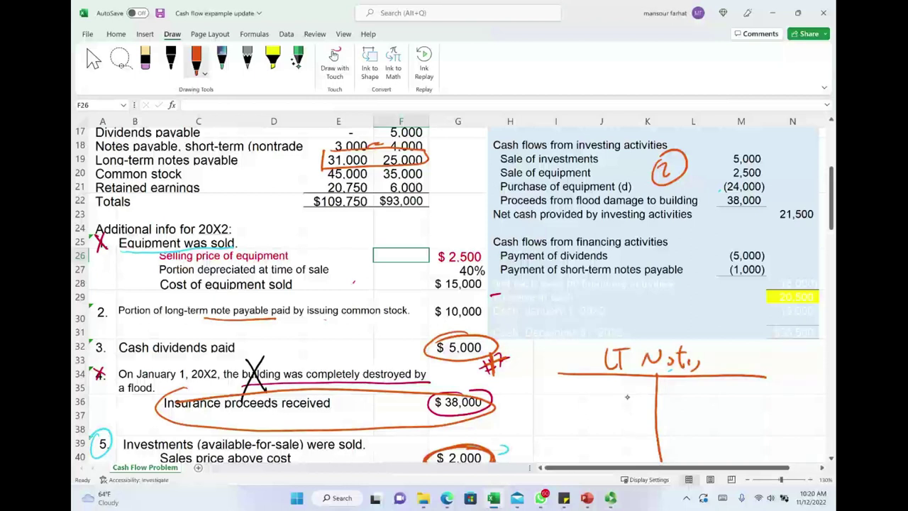
{"action": "left_click_drag", "start_coordinate": [669, 386], "coordinate": [683, 394]}
{"action": "left_click_drag", "start_coordinate": [695, 389], "coordinate": [703, 386]}
{"action": "left_click_drag", "start_coordinate": [717, 385], "coordinate": [728, 385]}
- Draw the balance line, write the 31,000 ending balance, and erase the old ovals
{"action": "left_click_drag", "start_coordinate": [567, 429], "coordinate": [765, 424]}
{"action": "mouse_move", "coordinate": [670, 434]}
{"action": "left_mouse_down"}
{"action": "mouse_move", "coordinate": [680, 437]}
{"action": "mouse_move", "coordinate": [671, 446]}
{"action": "mouse_move", "coordinate": [689, 446]}
{"action": "left_mouse_up"}
{"action": "left_click_drag", "start_coordinate": [700, 440], "coordinate": [708, 442]}
{"action": "left_click_drag", "start_coordinate": [724, 435], "coordinate": [737, 435]}
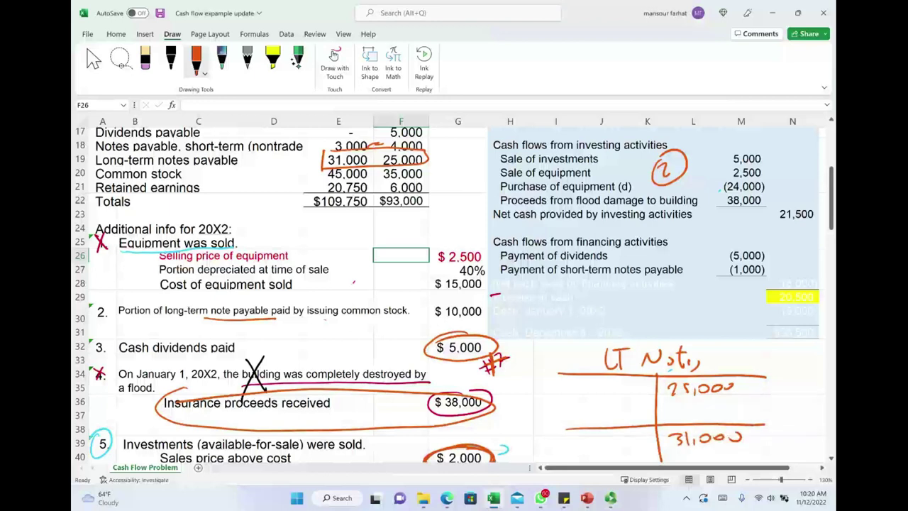
{"action": "mouse_move", "coordinate": [496, 359]}
{"action": "left_mouse_down"}
{"action": "mouse_move", "coordinate": [461, 333]}
{"action": "mouse_move", "coordinate": [491, 423]}
{"action": "mouse_move", "coordinate": [508, 343]}
{"action": "mouse_move", "coordinate": [501, 359]}
{"action": "left_mouse_up"}
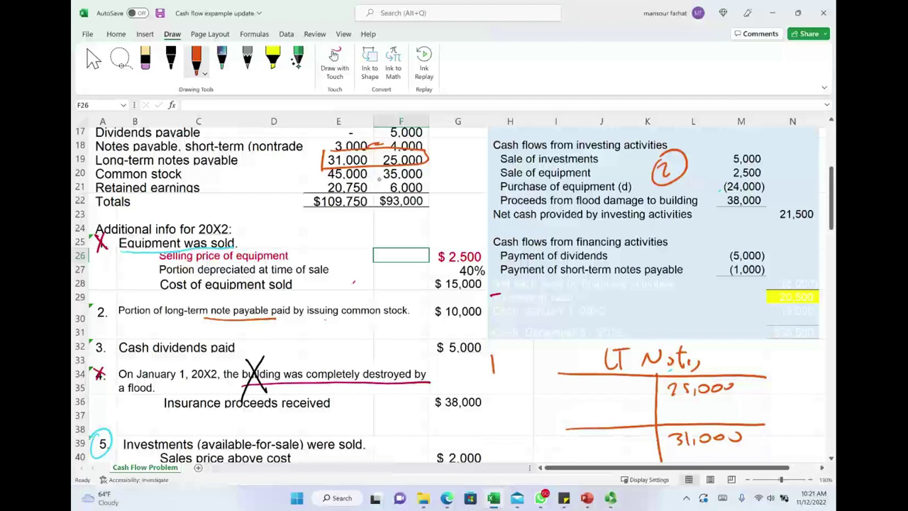
- Ink an arrow and a 10,000 note beside Common stock and long-term notes
{"action": "left_click_drag", "start_coordinate": [364, 174], "coordinate": [372, 186]}
{"action": "mouse_move", "coordinate": [210, 170]}
{"action": "left_mouse_down"}
{"action": "mouse_move", "coordinate": [210, 183]}
{"action": "mouse_move", "coordinate": [211, 163]}
{"action": "mouse_move", "coordinate": [229, 179]}
{"action": "mouse_move", "coordinate": [261, 177]}
{"action": "left_mouse_up"}
{"action": "mouse_move", "coordinate": [258, 145]}
{"action": "left_mouse_down"}
{"action": "mouse_move", "coordinate": [258, 166]}
{"action": "mouse_move", "coordinate": [270, 162]}
{"action": "left_mouse_up"}
{"action": "left_click_drag", "start_coordinate": [272, 152], "coordinate": [279, 164]}
{"action": "left_click_drag", "start_coordinate": [282, 152], "coordinate": [294, 159]}
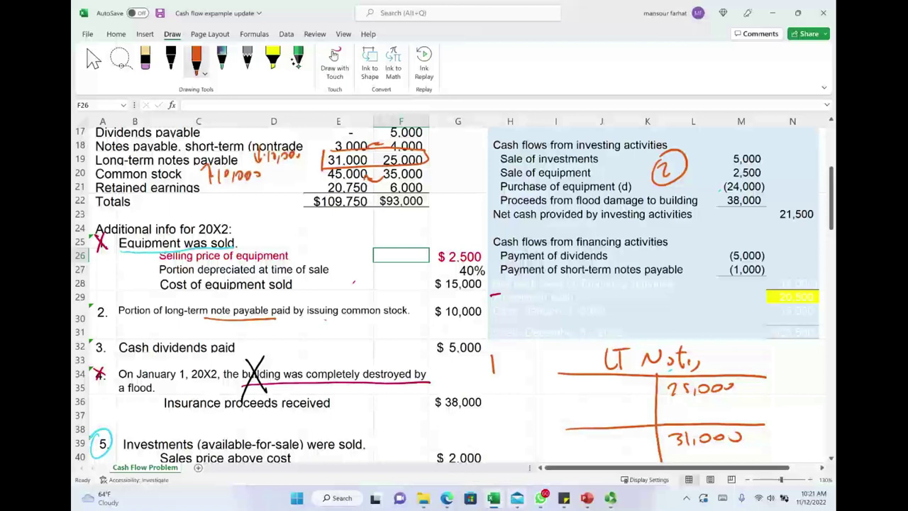
- Write a 10,000 debit on the T-account's left side, labelled #2:
{"action": "mouse_move", "coordinate": [540, 498]}
{"action": "mouse_move", "coordinate": [583, 391]}
{"action": "left_mouse_down"}
{"action": "mouse_move", "coordinate": [582, 404]}
{"action": "mouse_move", "coordinate": [590, 393]}
{"action": "mouse_move", "coordinate": [598, 406]}
{"action": "mouse_move", "coordinate": [606, 395]}
{"action": "left_mouse_up"}
{"action": "left_click_drag", "start_coordinate": [618, 393], "coordinate": [627, 393]}
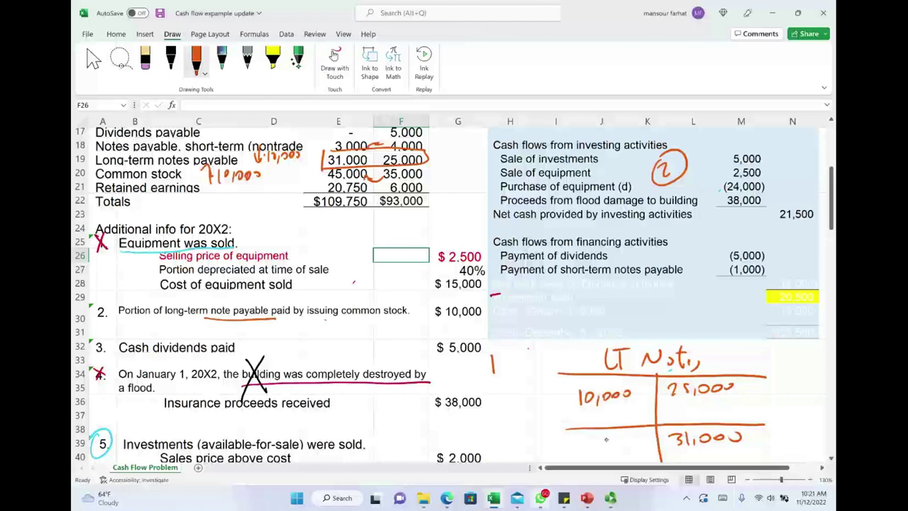
{"action": "mouse_move", "coordinate": [526, 399]}
{"action": "left_mouse_down"}
{"action": "mouse_move", "coordinate": [540, 394]}
{"action": "mouse_move", "coordinate": [534, 408]}
{"action": "mouse_move", "coordinate": [553, 404]}
{"action": "left_mouse_up"}
{"action": "left_click", "coordinate": [555, 395]}
{"action": "left_click", "coordinate": [555, 401]}
- Extend the LT Notes T-account's vertical line
{"action": "scroll", "coordinate": [454, 284], "scroll_direction": "up", "scroll_amount": 5}
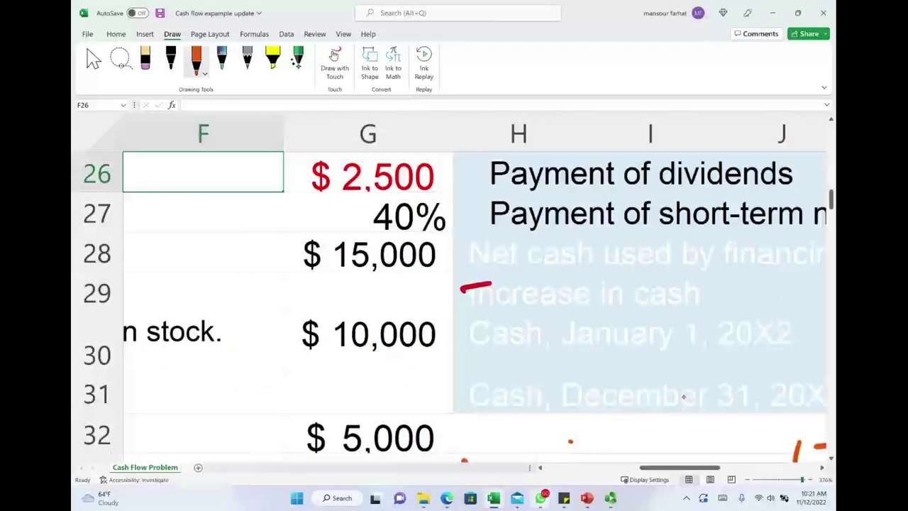
{"action": "scroll", "coordinate": [454, 284], "scroll_direction": "down", "scroll_amount": 1}
{"action": "scroll", "coordinate": [455, 284], "scroll_direction": "down", "scroll_amount": 6}
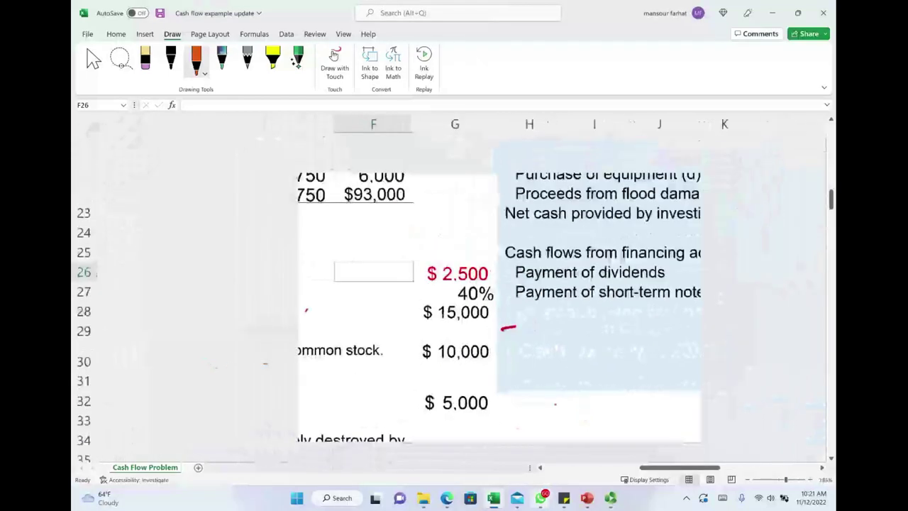
{"action": "scroll", "coordinate": [454, 283], "scroll_direction": "down", "scroll_amount": 2}
{"action": "scroll", "coordinate": [454, 284], "scroll_direction": "down", "scroll_amount": 5}
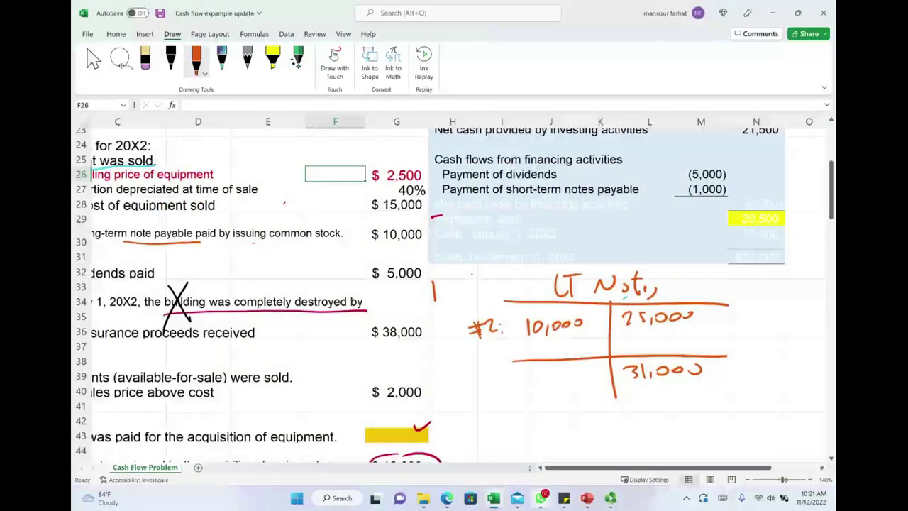
{"action": "scroll", "coordinate": [454, 283], "scroll_direction": "up", "scroll_amount": 3}
{"action": "scroll", "coordinate": [454, 284], "scroll_direction": "down", "scroll_amount": 2}
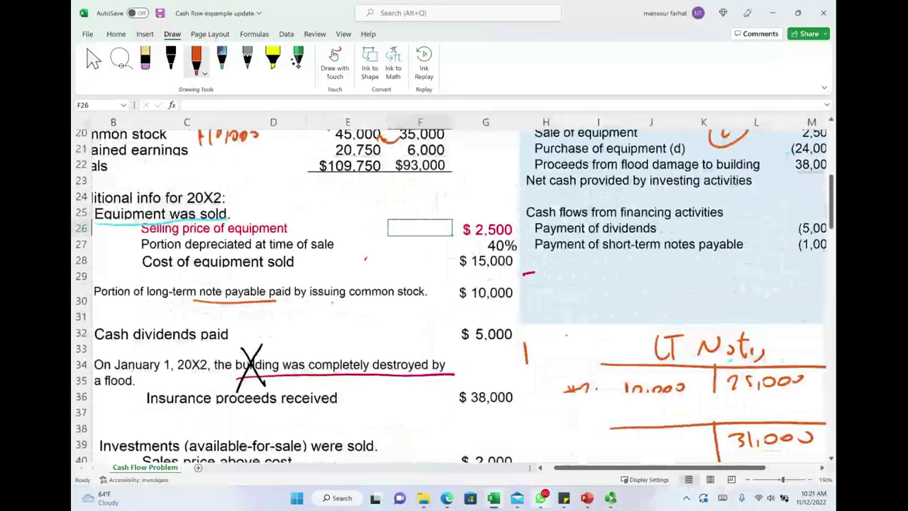
{"action": "left_click_drag", "start_coordinate": [716, 395], "coordinate": [718, 439]}
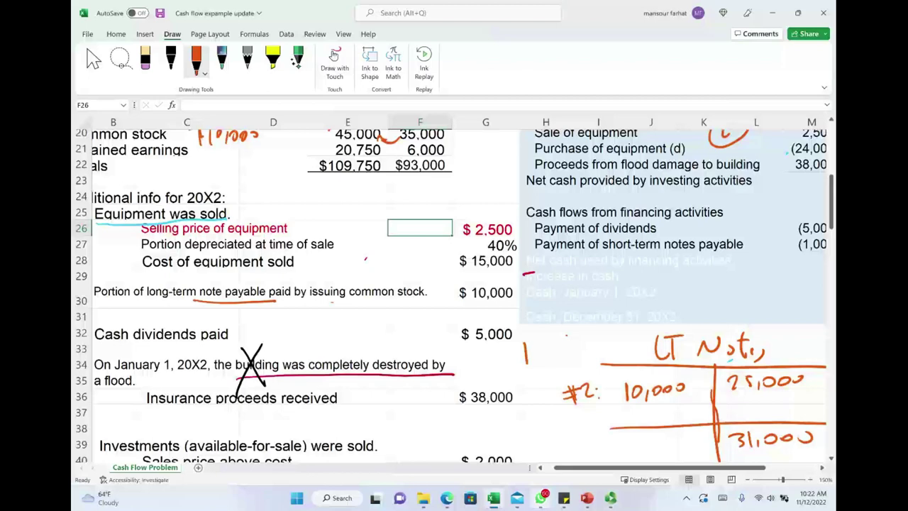
- Strike through the note paid with common stock and ring 'of equipment.' in row 45
{"action": "scroll", "coordinate": [454, 296], "scroll_direction": "down", "scroll_amount": 3}
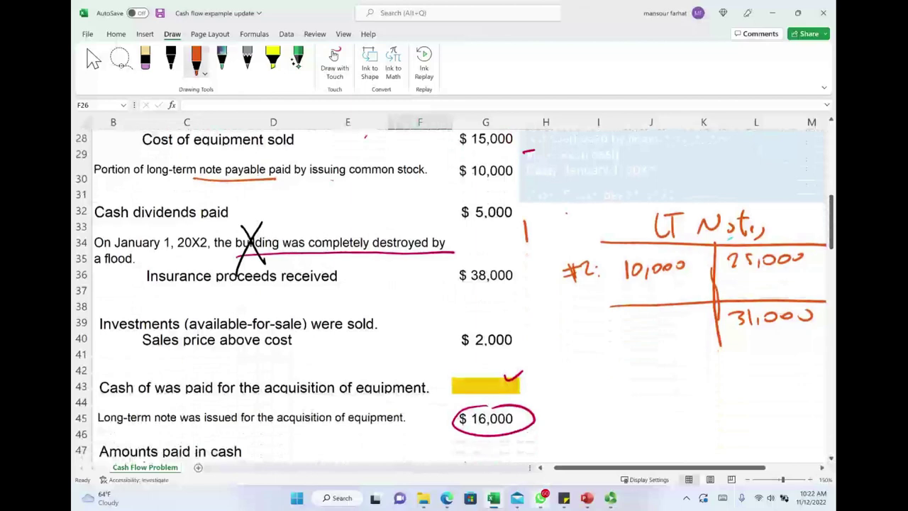
{"action": "left_click_drag", "start_coordinate": [81, 427], "coordinate": [82, 417]}
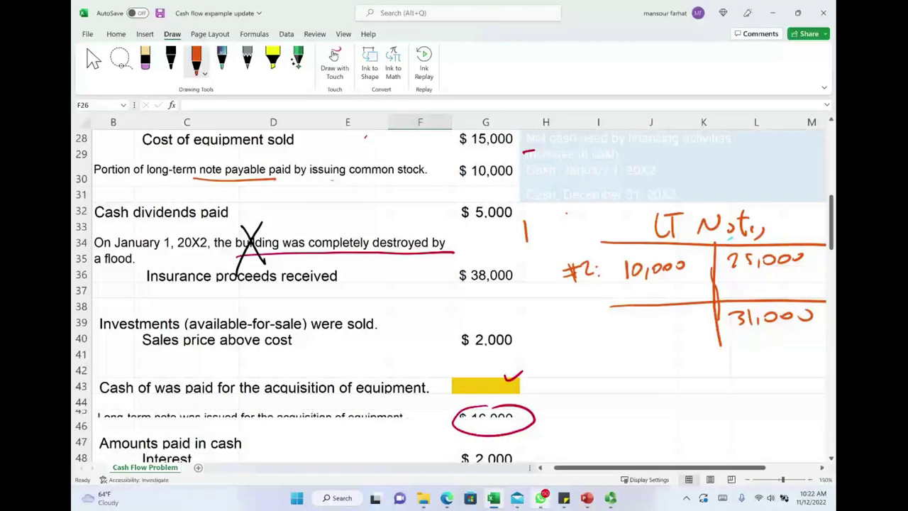
{"action": "scroll", "coordinate": [455, 295], "scroll_direction": "up", "scroll_amount": 4}
{"action": "scroll", "coordinate": [454, 295], "scroll_direction": "down", "scroll_amount": 1}
{"action": "scroll", "coordinate": [454, 296], "scroll_direction": "down", "scroll_amount": 1}
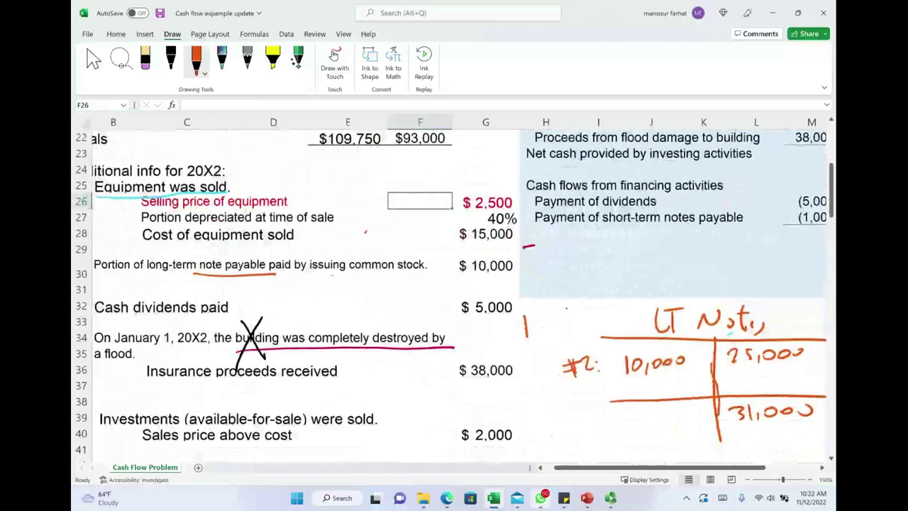
{"action": "left_click_drag", "start_coordinate": [124, 257], "coordinate": [523, 260]}
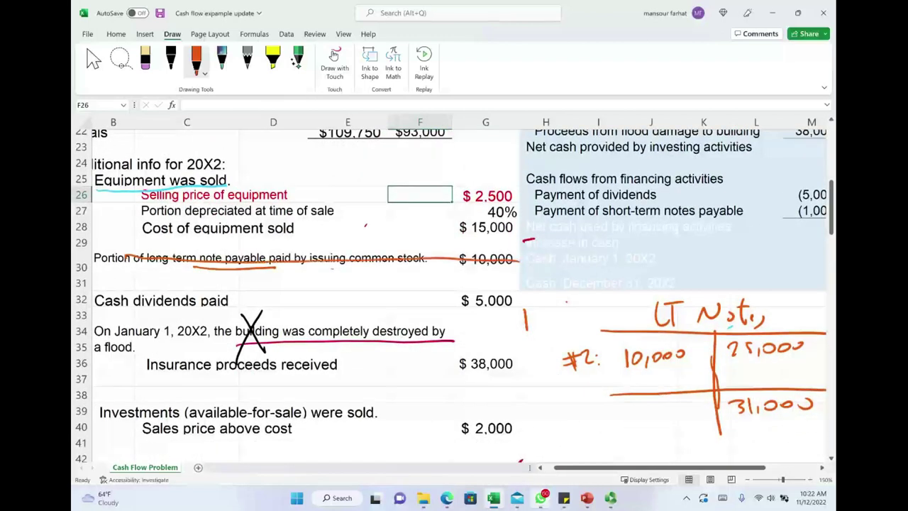
{"action": "scroll", "coordinate": [454, 296], "scroll_direction": "down", "scroll_amount": 2}
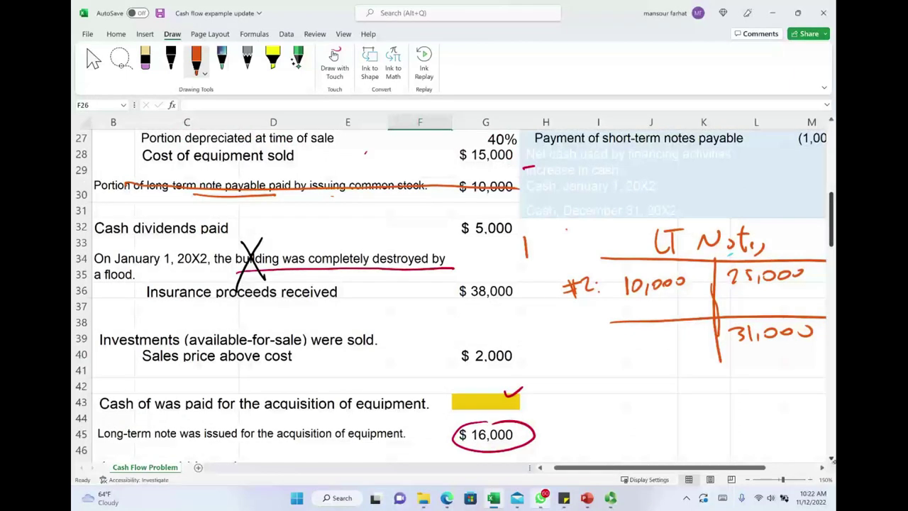
{"action": "mouse_move", "coordinate": [369, 423]}
{"action": "left_mouse_down"}
{"action": "mouse_move", "coordinate": [355, 426]}
{"action": "mouse_move", "coordinate": [405, 447]}
{"action": "mouse_move", "coordinate": [365, 422]}
{"action": "mouse_move", "coordinate": [383, 422]}
{"action": "left_mouse_up"}
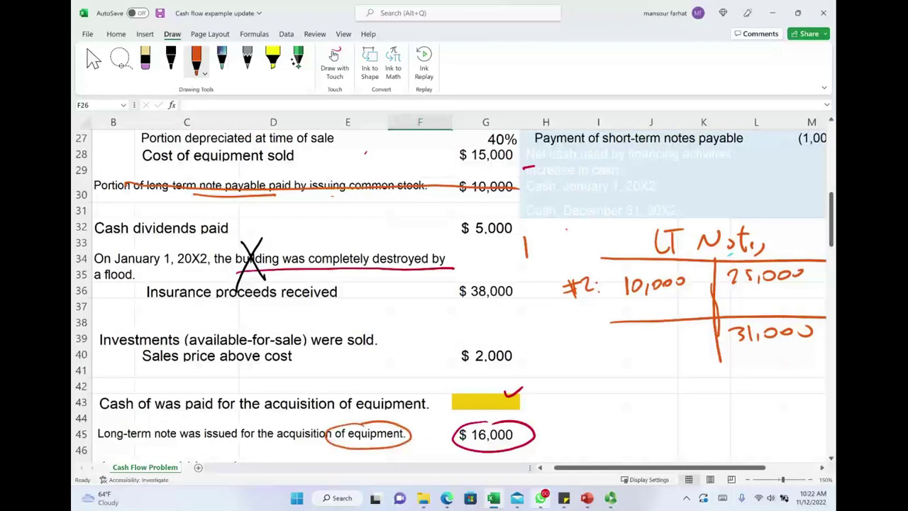
- Add 16,000 to the LT Notes credit side and write an Equip 16,000 debit
{"action": "mouse_move", "coordinate": [732, 291]}
{"action": "left_mouse_down"}
{"action": "mouse_move", "coordinate": [731, 305]}
{"action": "mouse_move", "coordinate": [795, 294]}
{"action": "left_mouse_up"}
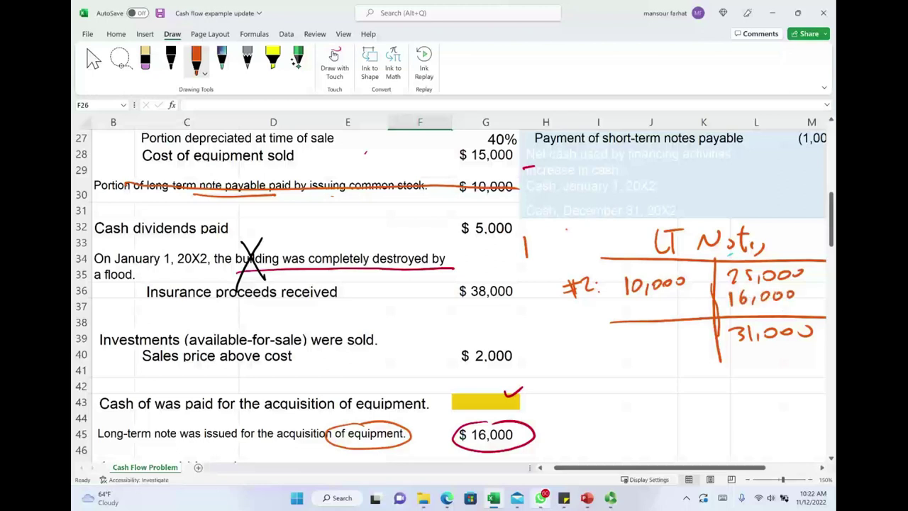
{"action": "mouse_move", "coordinate": [587, 391]}
{"action": "left_mouse_down"}
{"action": "mouse_move", "coordinate": [577, 407]}
{"action": "mouse_move", "coordinate": [603, 426]}
{"action": "mouse_move", "coordinate": [618, 401]}
{"action": "left_mouse_up"}
{"action": "left_click_drag", "start_coordinate": [622, 396], "coordinate": [630, 401]}
{"action": "mouse_move", "coordinate": [675, 382]}
{"action": "left_mouse_down"}
{"action": "mouse_move", "coordinate": [676, 394]}
{"action": "mouse_move", "coordinate": [688, 396]}
{"action": "left_mouse_up"}
{"action": "mouse_move", "coordinate": [713, 388]}
{"action": "left_mouse_down"}
{"action": "mouse_move", "coordinate": [708, 394]}
{"action": "mouse_move", "coordinate": [720, 393]}
{"action": "left_mouse_up"}
{"action": "left_click_drag", "start_coordinate": [729, 384], "coordinate": [734, 385]}
{"action": "left_click_drag", "start_coordinate": [646, 434], "coordinate": [669, 422]}
{"action": "mouse_move", "coordinate": [691, 405]}
{"action": "left_mouse_down"}
{"action": "mouse_move", "coordinate": [689, 428]}
{"action": "mouse_move", "coordinate": [703, 420]}
{"action": "left_mouse_up"}
- Write the Note Pay 16,000 credit, mark 16,000 with a plus, and bracket the entry
{"action": "mouse_move", "coordinate": [715, 416]}
{"action": "left_mouse_down"}
{"action": "mouse_move", "coordinate": [717, 425]}
{"action": "mouse_move", "coordinate": [721, 408]}
{"action": "left_mouse_up"}
{"action": "left_click_drag", "start_coordinate": [721, 407], "coordinate": [745, 417]}
{"action": "mouse_move", "coordinate": [738, 420]}
{"action": "left_mouse_down"}
{"action": "mouse_move", "coordinate": [745, 430]}
{"action": "mouse_move", "coordinate": [781, 425]}
{"action": "left_mouse_up"}
{"action": "left_click_drag", "start_coordinate": [783, 413], "coordinate": [799, 415]}
{"action": "left_click_drag", "start_coordinate": [809, 413], "coordinate": [818, 411]}
{"action": "left_click_drag", "start_coordinate": [795, 416], "coordinate": [794, 422]}
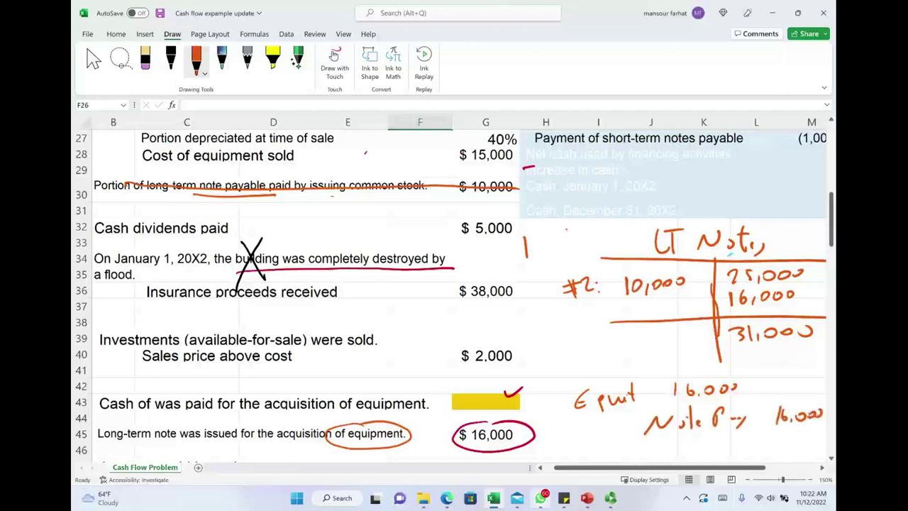
{"action": "mouse_move", "coordinate": [799, 293]}
{"action": "left_mouse_down"}
{"action": "mouse_move", "coordinate": [810, 294]}
{"action": "mouse_move", "coordinate": [805, 302]}
{"action": "left_mouse_up"}
{"action": "mouse_move", "coordinate": [579, 385]}
{"action": "left_mouse_down"}
{"action": "mouse_move", "coordinate": [565, 412]}
{"action": "mouse_move", "coordinate": [600, 429]}
{"action": "left_mouse_up"}
- Circle #2, underline 31,000, and mark 25,000 +, 10,000 - and 31,000 =
{"action": "mouse_move", "coordinate": [583, 267]}
{"action": "left_mouse_down"}
{"action": "mouse_move", "coordinate": [562, 294]}
{"action": "mouse_move", "coordinate": [593, 270]}
{"action": "left_mouse_up"}
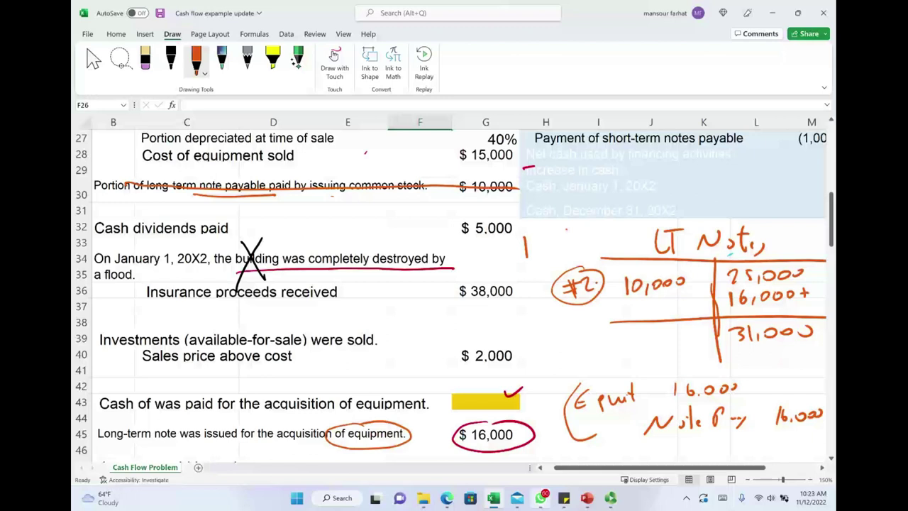
{"action": "left_click_drag", "start_coordinate": [737, 347], "coordinate": [825, 355]}
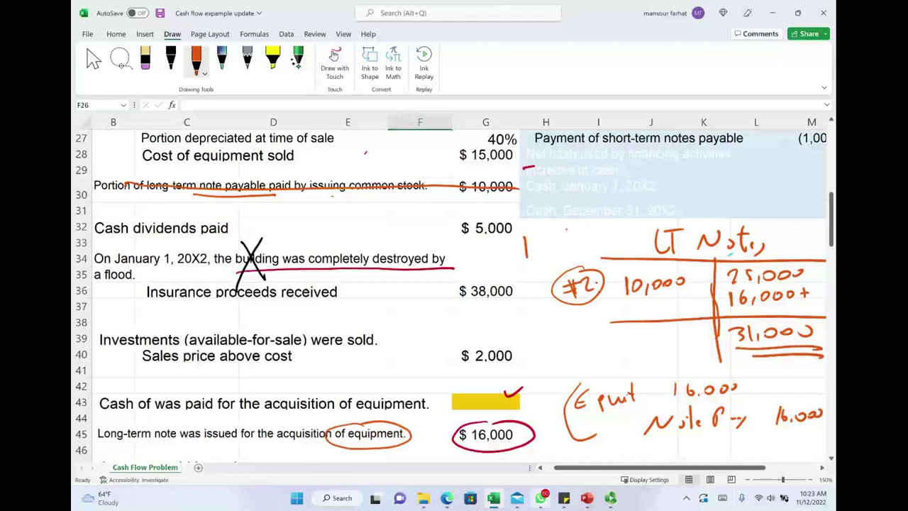
{"action": "mouse_move", "coordinate": [807, 272]}
{"action": "left_mouse_down"}
{"action": "mouse_move", "coordinate": [818, 271]}
{"action": "mouse_move", "coordinate": [813, 276]}
{"action": "left_mouse_up"}
{"action": "left_click_drag", "start_coordinate": [612, 285], "coordinate": [622, 285]}
{"action": "left_click_drag", "start_coordinate": [723, 336], "coordinate": [734, 340]}
- Cross out the finished LT Notes T-account with an ink X
{"action": "left_click_drag", "start_coordinate": [723, 474], "coordinate": [695, 472]}
{"action": "left_click", "coordinate": [821, 468]}
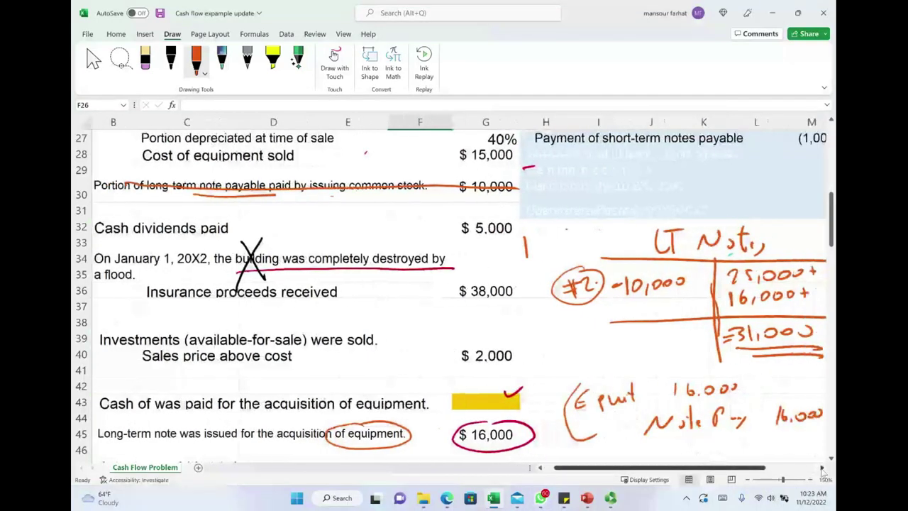
{"action": "left_click", "coordinate": [821, 468]}
{"action": "left_click_drag", "start_coordinate": [477, 226], "coordinate": [522, 318]}
{"action": "left_click_drag", "start_coordinate": [521, 221], "coordinate": [468, 320]}
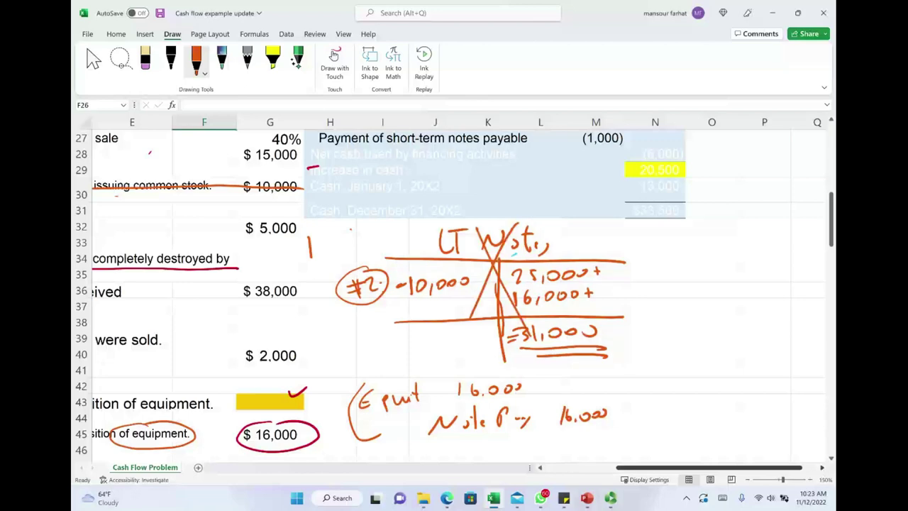
{"action": "scroll", "coordinate": [453, 296], "scroll_direction": "up", "scroll_amount": 2}
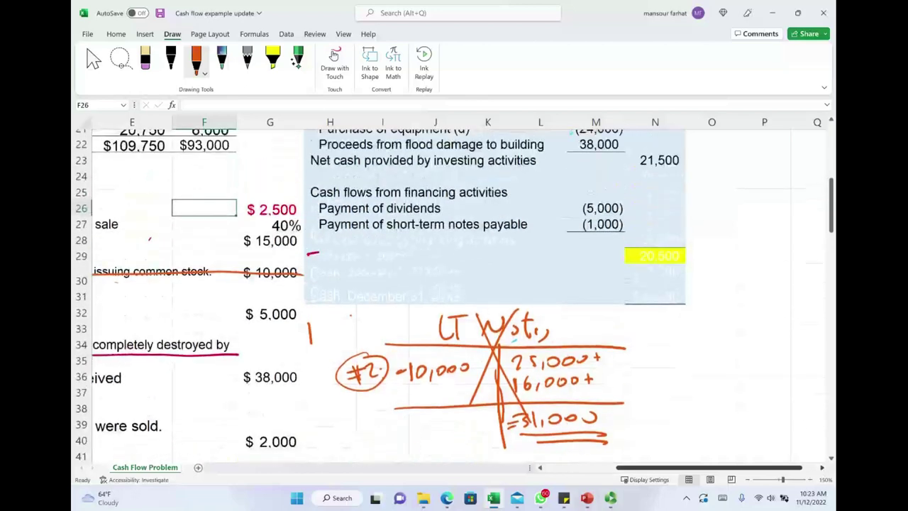
- Reveal the (6,000) net cash used by financing row and label the section 3
{"action": "left_click_drag", "start_coordinate": [347, 239], "coordinate": [640, 237]}
{"action": "right_click", "coordinate": [640, 237]}
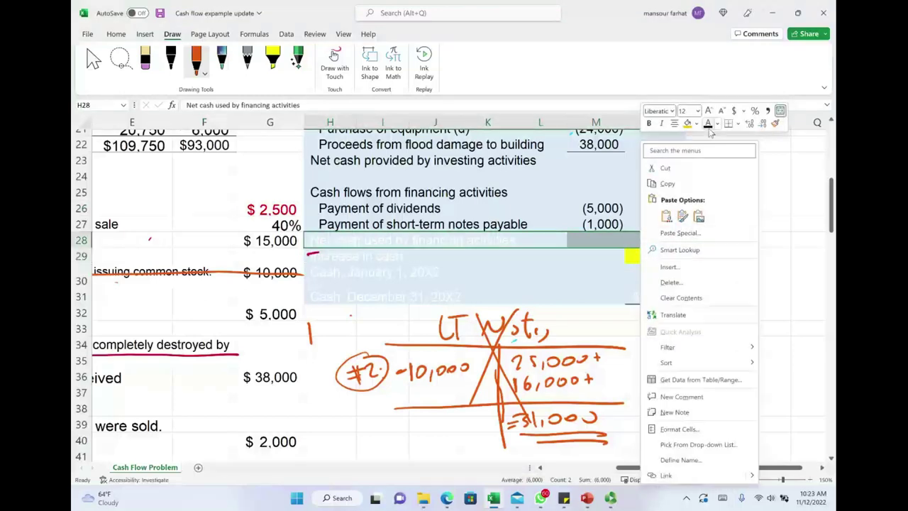
{"action": "key", "text": "Escape"}
{"action": "scroll", "coordinate": [680, 288], "scroll_direction": "up", "scroll_amount": 3}
{"action": "mouse_move", "coordinate": [644, 333]}
{"action": "left_mouse_down"}
{"action": "mouse_move", "coordinate": [652, 345]}
{"action": "mouse_move", "coordinate": [640, 358]}
{"action": "left_mouse_up"}
{"action": "left_click_drag", "start_coordinate": [658, 327], "coordinate": [656, 325]}
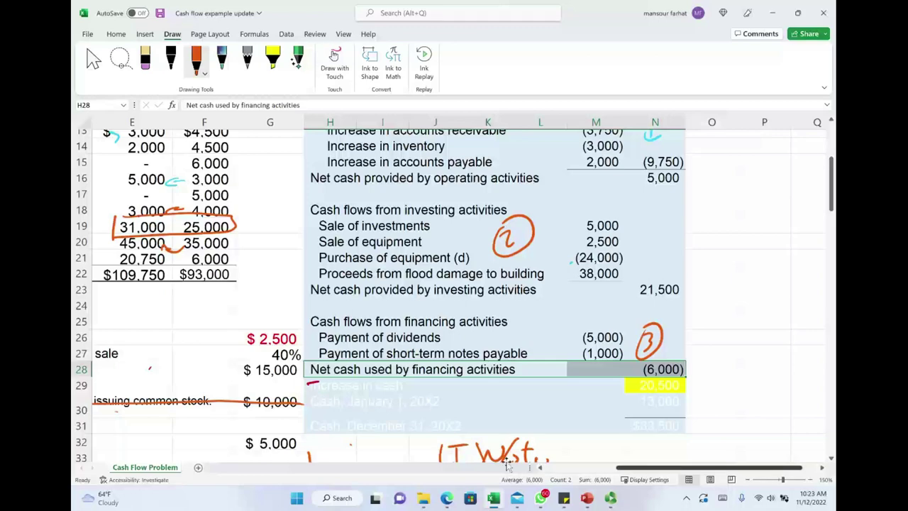
- Check the N16, N23 and N28 section totals and bracket them with an ink brace
{"action": "scroll", "coordinate": [681, 369], "scroll_direction": "up", "scroll_amount": 3}
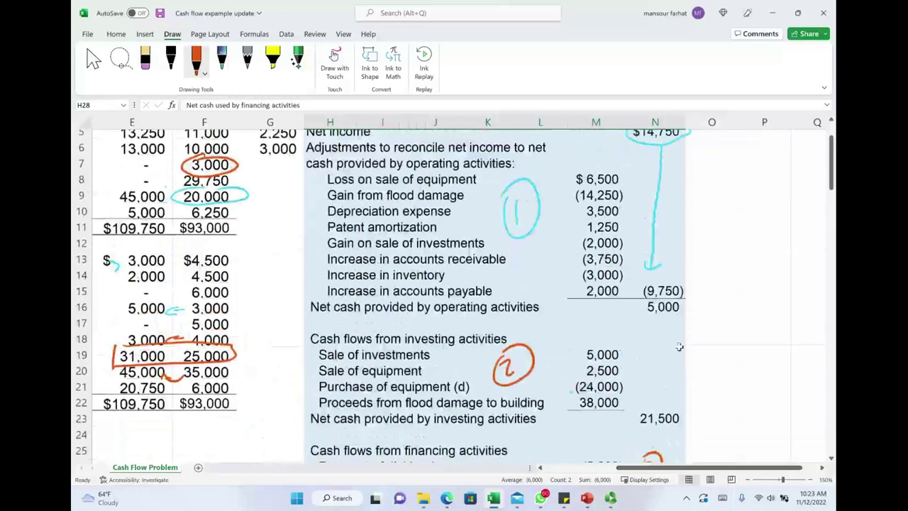
{"action": "left_click", "coordinate": [663, 306]}
{"action": "scroll", "coordinate": [670, 340], "scroll_direction": "down", "scroll_amount": 2}
{"action": "left_click", "coordinate": [667, 334]}
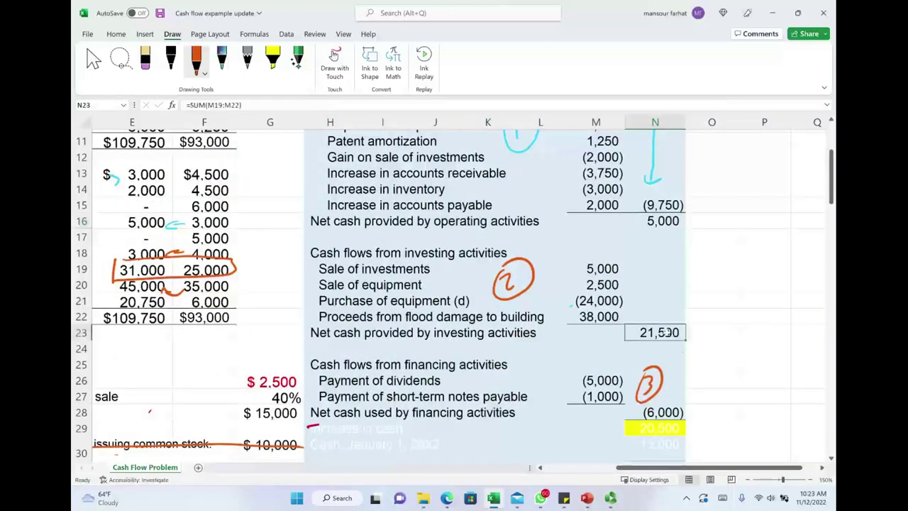
{"action": "left_click", "coordinate": [664, 412]}
{"action": "mouse_move", "coordinate": [678, 216]}
{"action": "left_mouse_down"}
{"action": "mouse_move", "coordinate": [698, 239]}
{"action": "mouse_move", "coordinate": [687, 407]}
{"action": "mouse_move", "coordinate": [663, 429]}
{"action": "mouse_move", "coordinate": [665, 456]}
{"action": "left_mouse_up"}
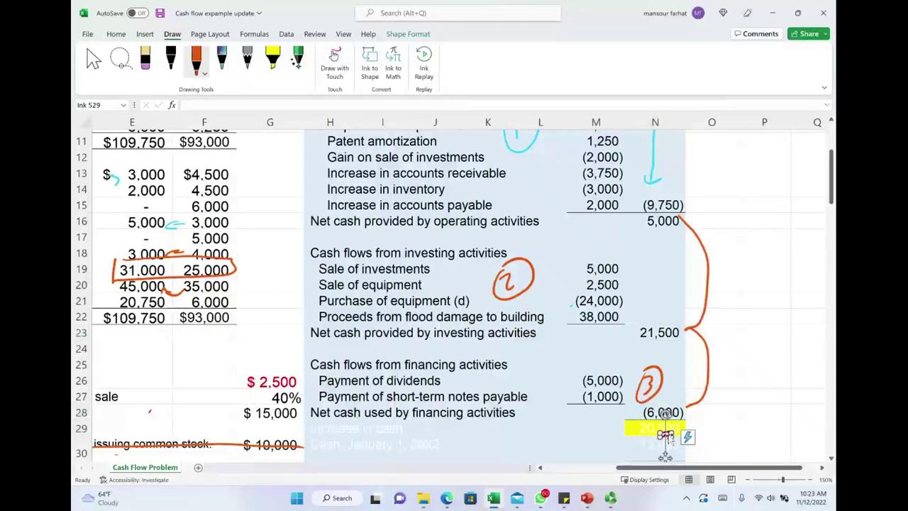
{"action": "key", "text": "ctrl+z"}
- Reveal the 20,500 increase in cash row and circle 20,500 in ink
{"action": "left_click_drag", "start_coordinate": [323, 423], "coordinate": [653, 426]}
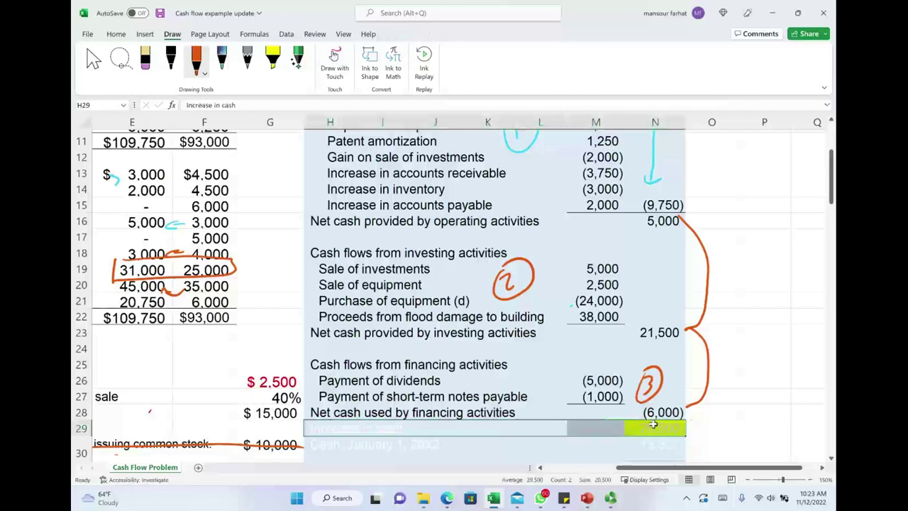
{"action": "right_click", "coordinate": [653, 427]}
{"action": "key", "text": "Escape"}
{"action": "left_click", "coordinate": [711, 412]}
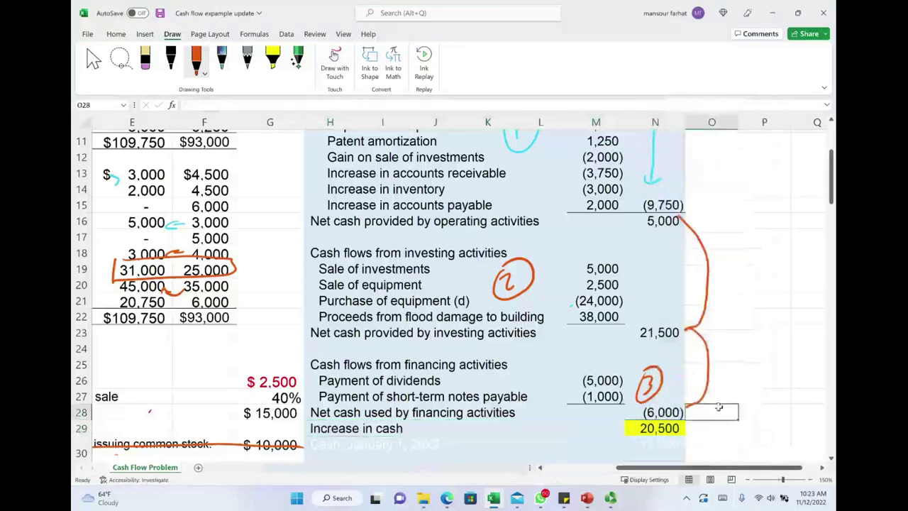
{"action": "scroll", "coordinate": [719, 407], "scroll_direction": "down", "scroll_amount": 1}
{"action": "mouse_move", "coordinate": [662, 376]}
{"action": "left_mouse_down"}
{"action": "mouse_move", "coordinate": [638, 378]}
{"action": "mouse_move", "coordinate": [692, 389]}
{"action": "mouse_move", "coordinate": [667, 376]}
{"action": "left_mouse_up"}
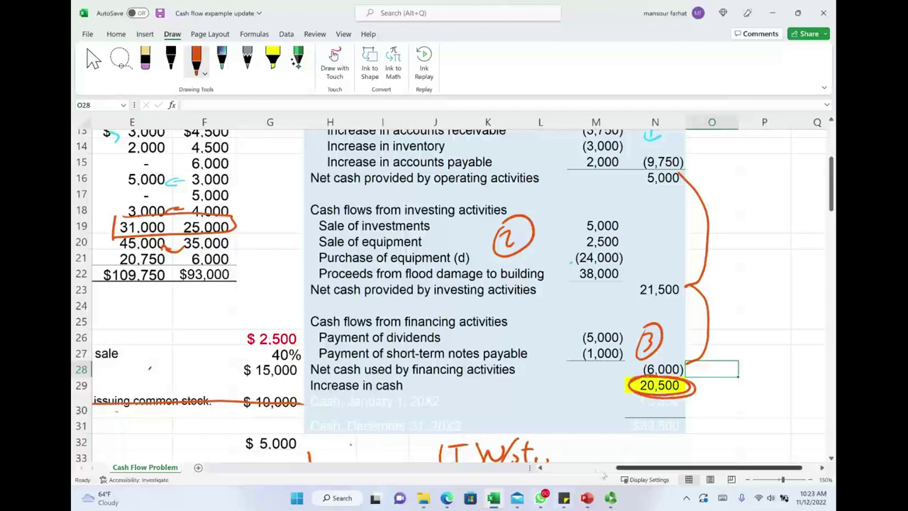
{"action": "scroll", "coordinate": [471, 343], "scroll_direction": "left", "scroll_amount": 4}
{"action": "scroll", "coordinate": [471, 343], "scroll_direction": "up", "scroll_amount": 3}
- Circle the balance sheet's 20,500 in G4 and mark it equal to the cash increase
{"action": "scroll", "coordinate": [471, 344], "scroll_direction": "up", "scroll_amount": 1}
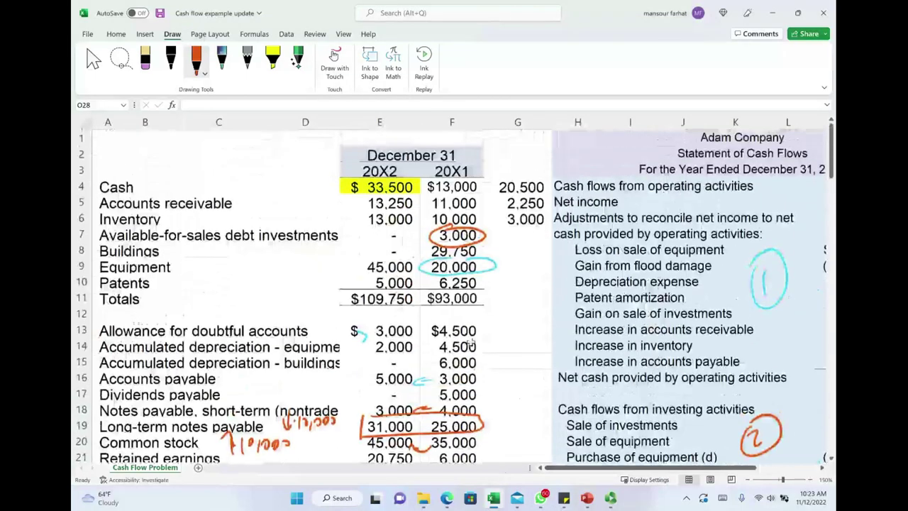
{"action": "mouse_move", "coordinate": [529, 171]}
{"action": "left_mouse_down"}
{"action": "mouse_move", "coordinate": [491, 193]}
{"action": "mouse_move", "coordinate": [506, 173]}
{"action": "left_mouse_up"}
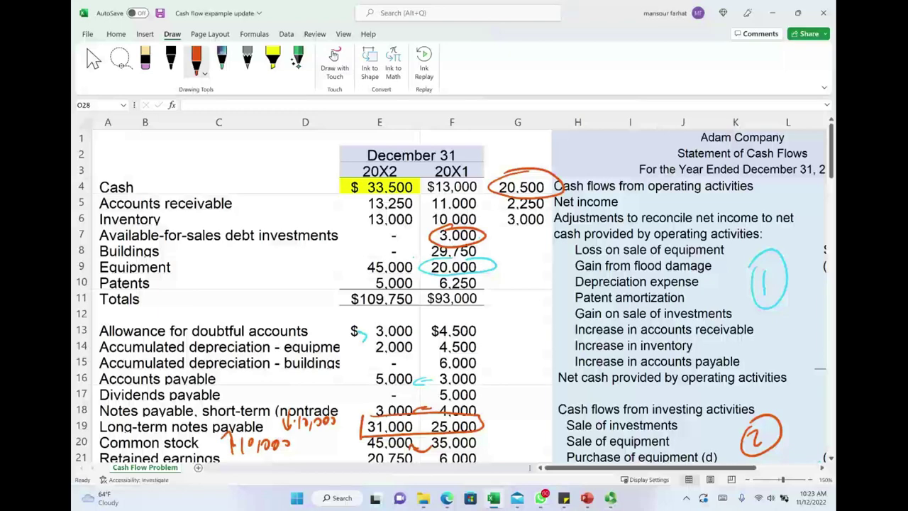
{"action": "scroll", "coordinate": [471, 343], "scroll_direction": "down", "scroll_amount": 2}
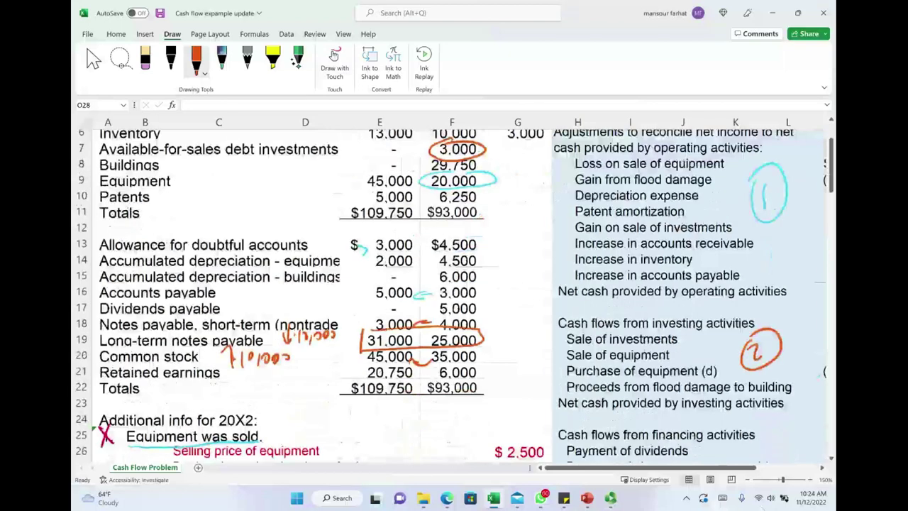
{"action": "left_click_drag", "start_coordinate": [738, 467], "coordinate": [788, 468]}
{"action": "scroll", "coordinate": [678, 391], "scroll_direction": "down", "scroll_amount": 2}
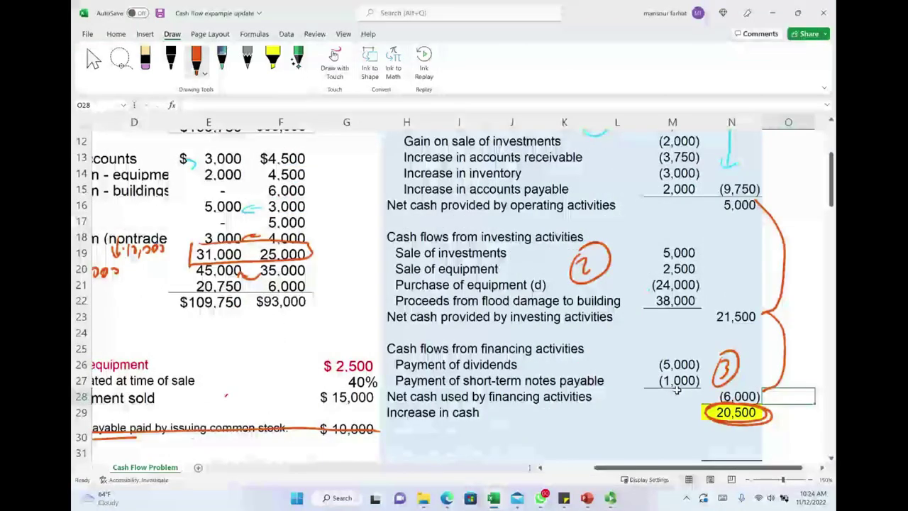
{"action": "scroll", "coordinate": [677, 391], "scroll_direction": "down", "scroll_amount": 1}
{"action": "mouse_move", "coordinate": [713, 388]}
{"action": "left_mouse_down"}
{"action": "mouse_move", "coordinate": [686, 380]}
{"action": "mouse_move", "coordinate": [705, 369]}
{"action": "left_mouse_up"}
{"action": "left_click_drag", "start_coordinate": [688, 409], "coordinate": [703, 409]}
{"action": "left_click_drag", "start_coordinate": [687, 415], "coordinate": [703, 414]}
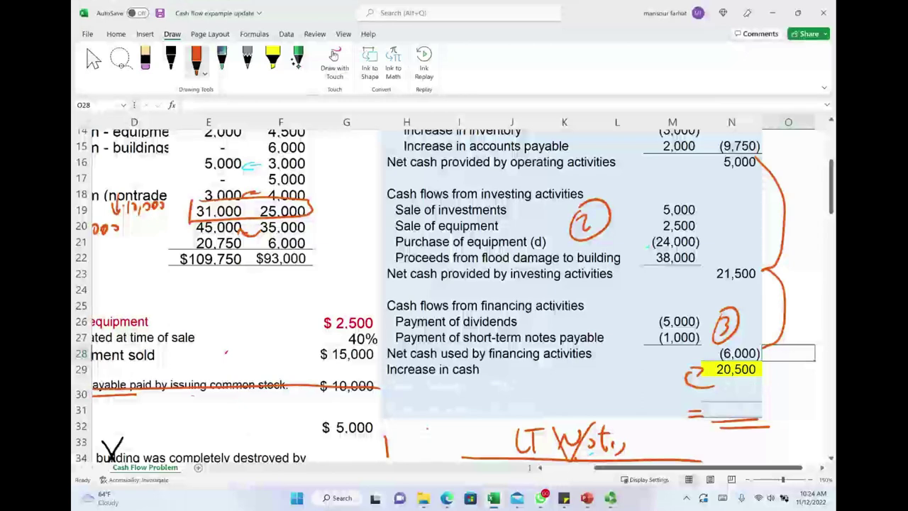
- Circle interest paid 2,000 and taxes paid 6,500 in rows 48–49 and write 'Disclosed'
{"action": "scroll", "coordinate": [718, 423], "scroll_direction": "up", "scroll_amount": 3}
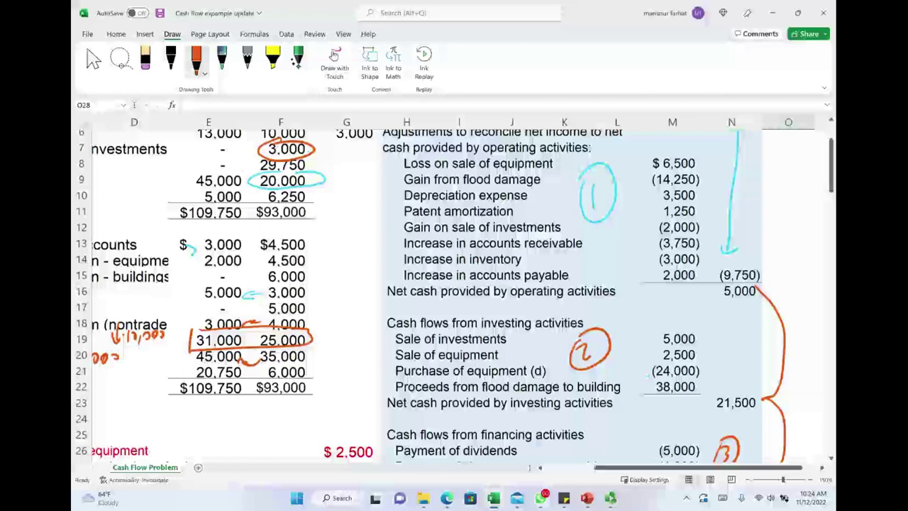
{"action": "scroll", "coordinate": [440, 294], "scroll_direction": "up", "scroll_amount": 2}
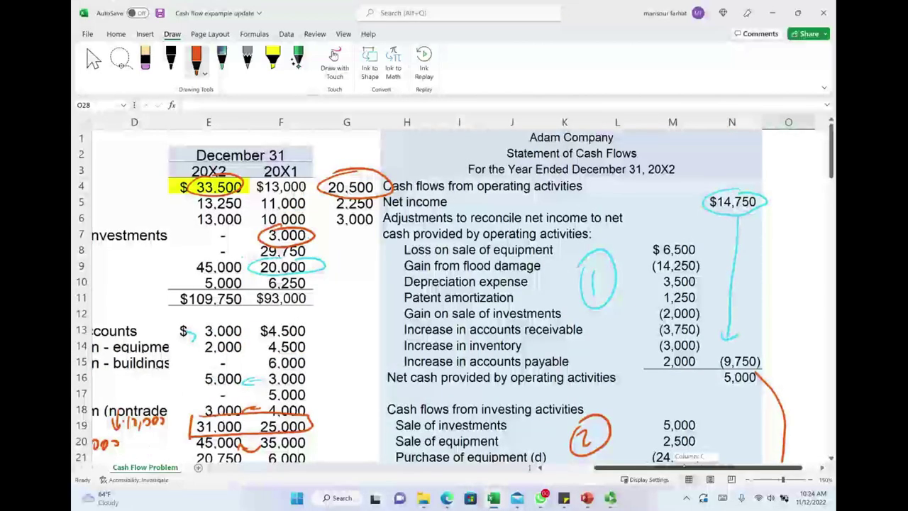
{"action": "left_click_drag", "start_coordinate": [685, 467], "coordinate": [639, 467]}
{"action": "scroll", "coordinate": [418, 315], "scroll_direction": "down", "scroll_amount": 10}
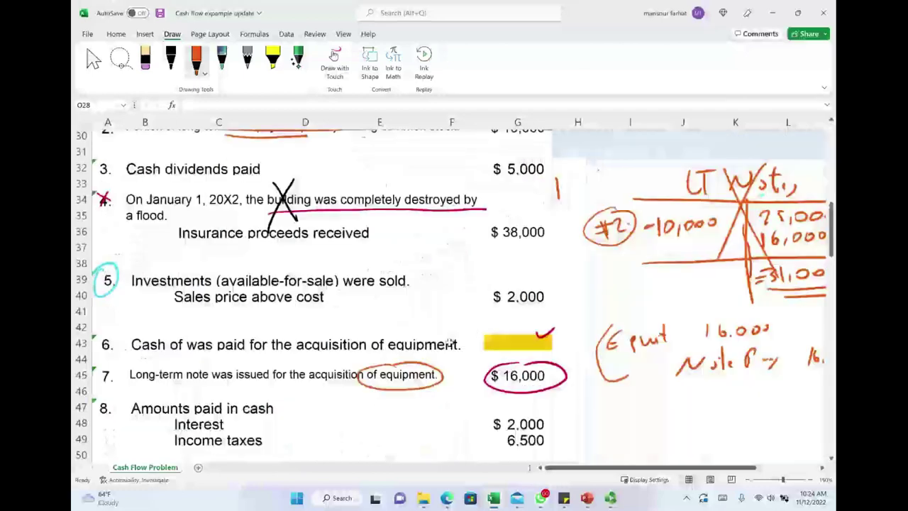
{"action": "left_click_drag", "start_coordinate": [534, 413], "coordinate": [562, 425]}
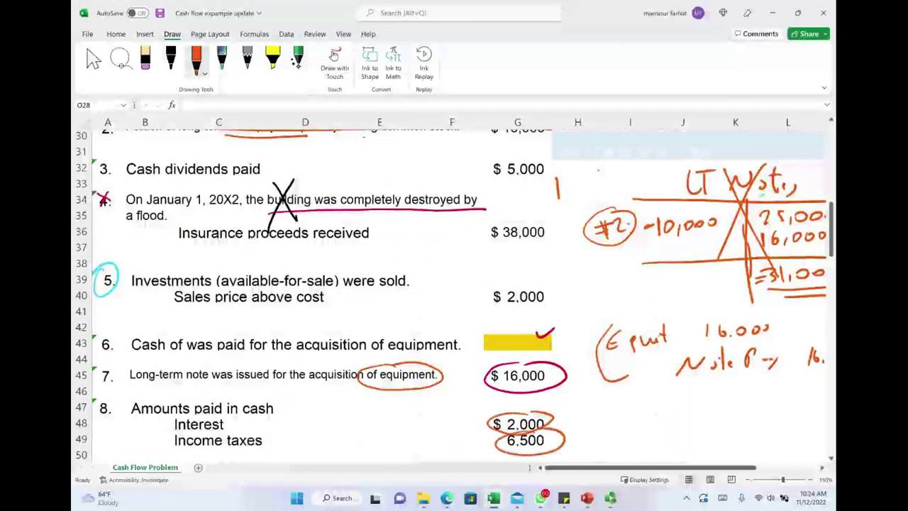
{"action": "left_click_drag", "start_coordinate": [575, 418], "coordinate": [575, 434]}
{"action": "mouse_move", "coordinate": [572, 416]}
{"action": "left_mouse_down"}
{"action": "mouse_move", "coordinate": [573, 433]}
{"action": "mouse_move", "coordinate": [595, 433]}
{"action": "left_mouse_up"}
{"action": "mouse_move", "coordinate": [607, 422]}
{"action": "left_mouse_down"}
{"action": "mouse_move", "coordinate": [601, 433]}
{"action": "mouse_move", "coordinate": [614, 431]}
{"action": "left_mouse_up"}
{"action": "left_click_drag", "start_coordinate": [623, 407], "coordinate": [623, 431]}
{"action": "left_click_drag", "start_coordinate": [633, 422], "coordinate": [636, 431]}
{"action": "left_click_drag", "start_coordinate": [648, 426], "coordinate": [666, 432]}
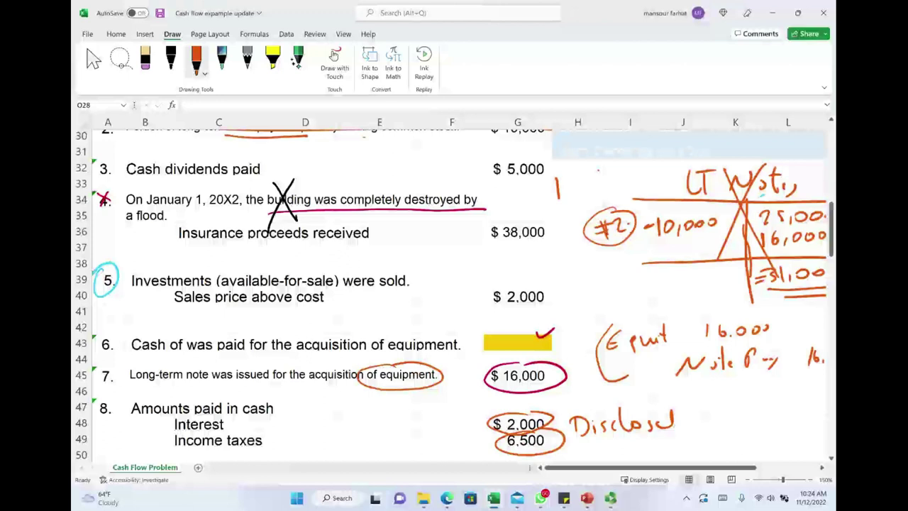
- Circle the -10,000 and 16,000 note amounts
{"action": "mouse_move", "coordinate": [703, 211]}
{"action": "left_mouse_down"}
{"action": "mouse_move", "coordinate": [653, 243]}
{"action": "mouse_move", "coordinate": [706, 207]}
{"action": "left_mouse_up"}
{"action": "mouse_move", "coordinate": [795, 220]}
{"action": "left_mouse_down"}
{"action": "mouse_move", "coordinate": [768, 225]}
{"action": "mouse_move", "coordinate": [823, 227]}
{"action": "left_mouse_up"}
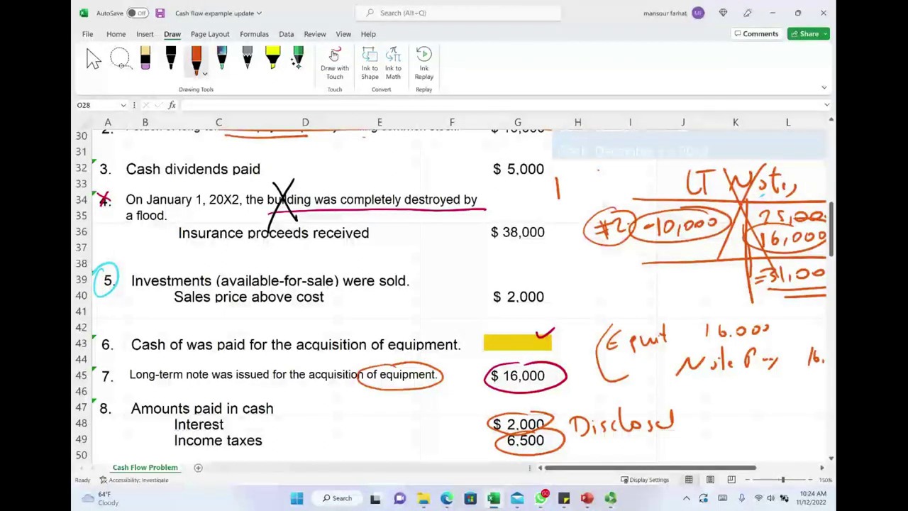
{"action": "scroll", "coordinate": [578, 374], "scroll_direction": "up", "scroll_amount": 4}
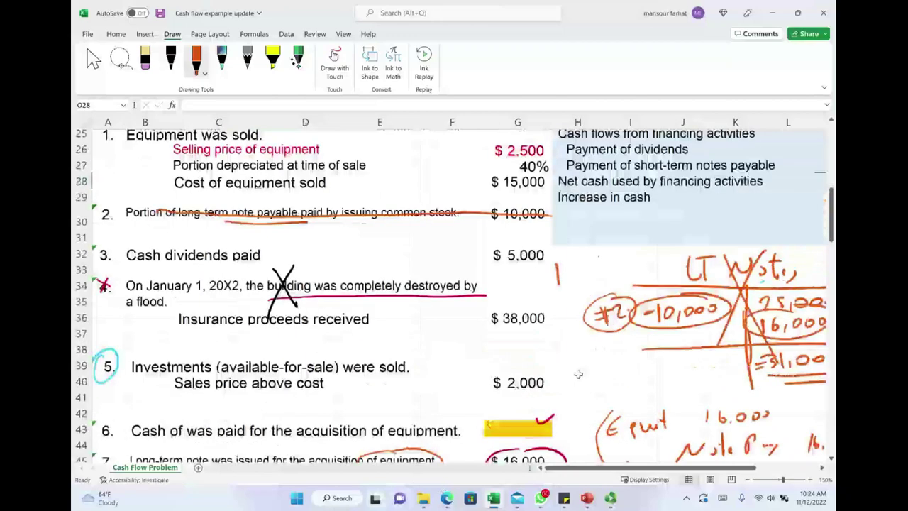
{"action": "scroll", "coordinate": [578, 374], "scroll_direction": "up", "scroll_amount": 6}
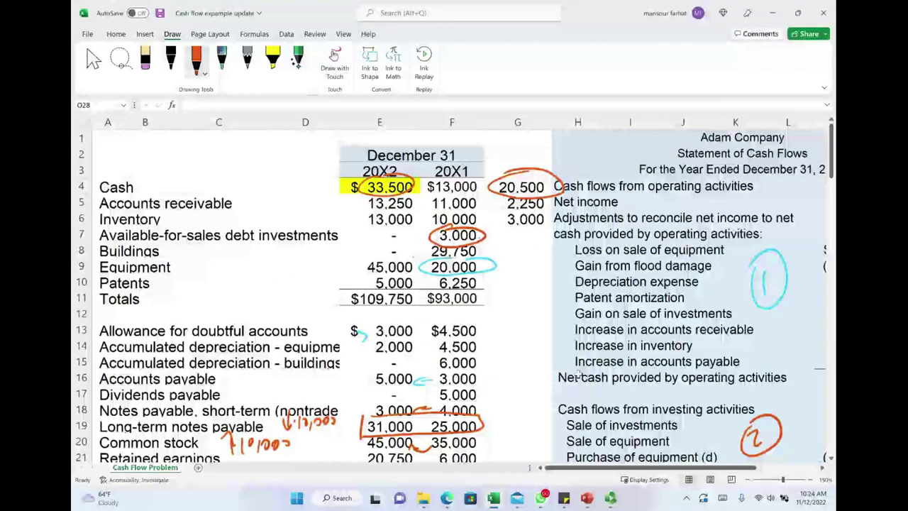
{"action": "scroll", "coordinate": [454, 291], "scroll_direction": "down", "scroll_amount": 2}
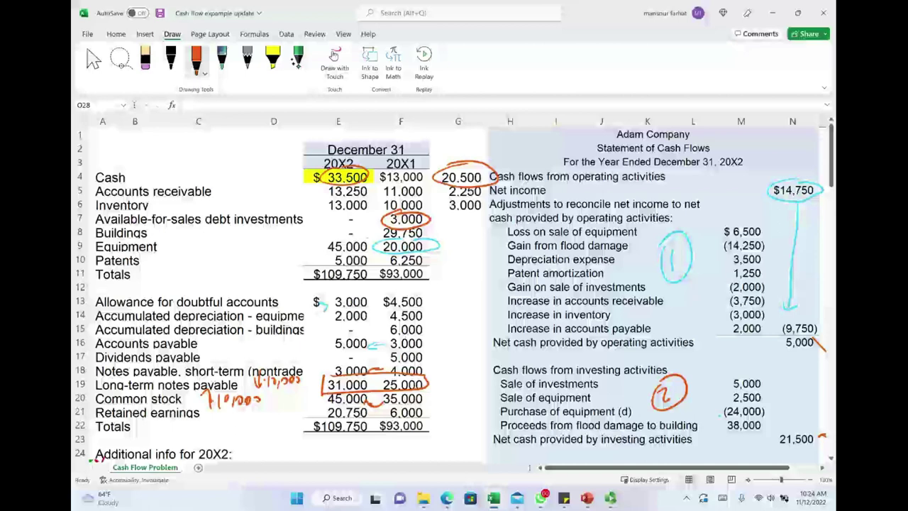
{"action": "scroll", "coordinate": [454, 291], "scroll_direction": "down", "scroll_amount": 1}
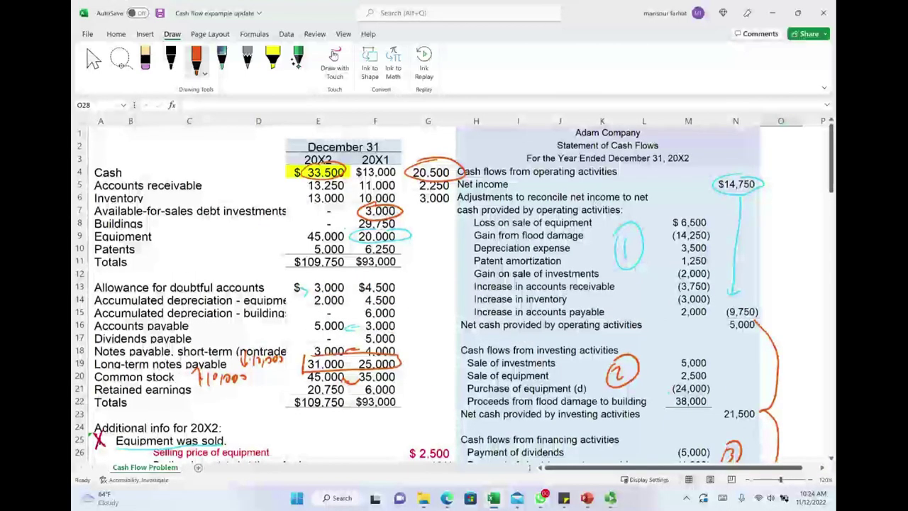